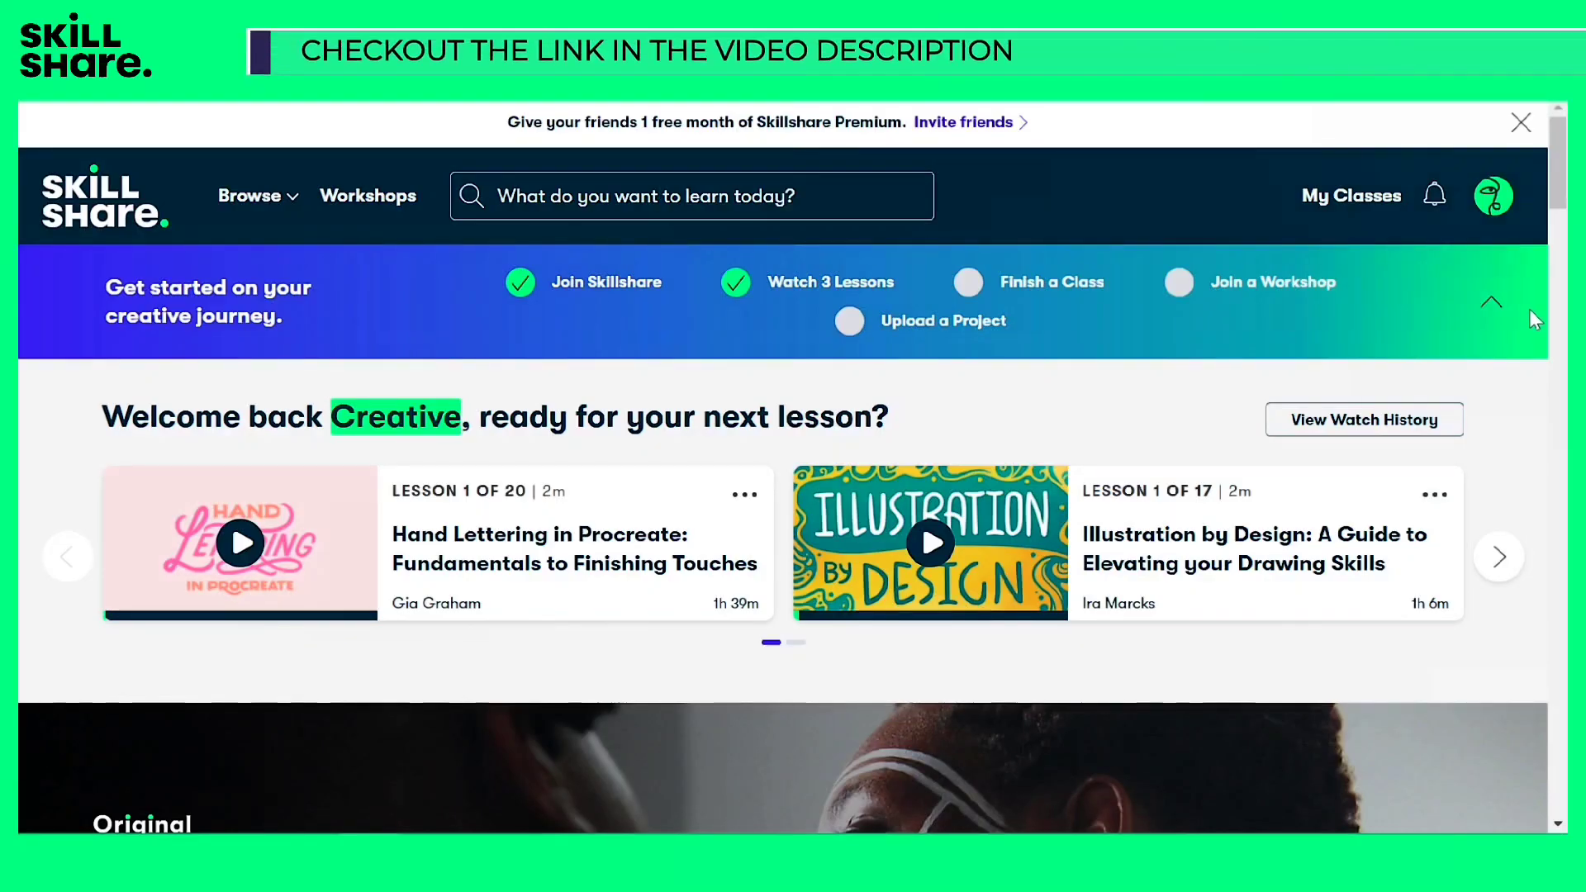
Scroll the Skillshare homepage past the Recommended For You, For Fans of JVN and Join a Workshop rows
scroll(1529, 309, "down", 2)
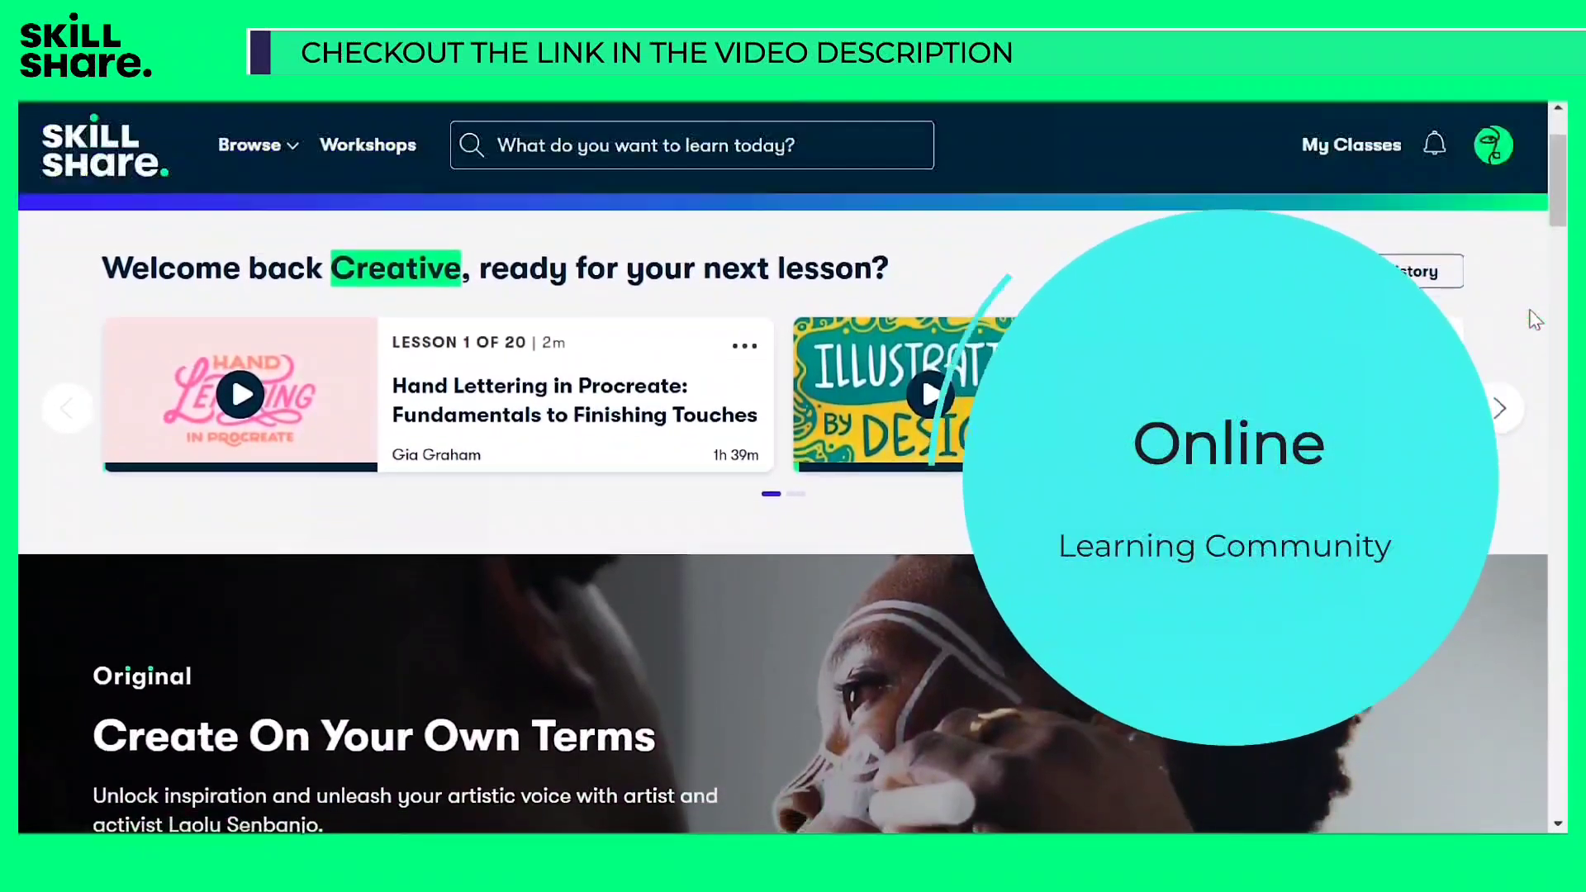
scroll(1535, 320, "down", 6)
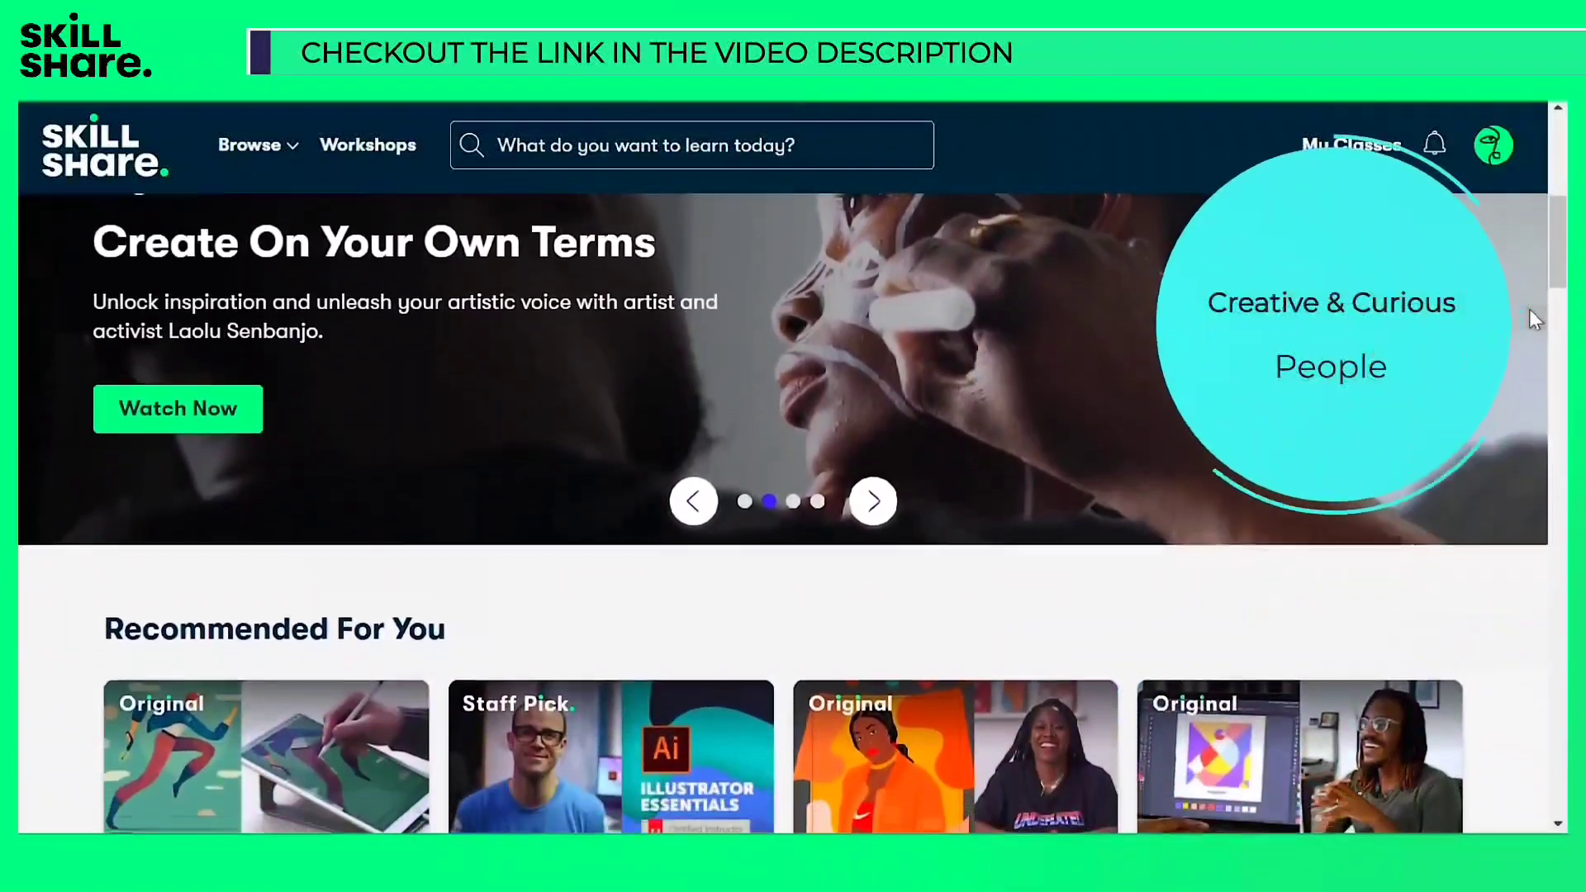
scroll(1536, 319, "down", 4)
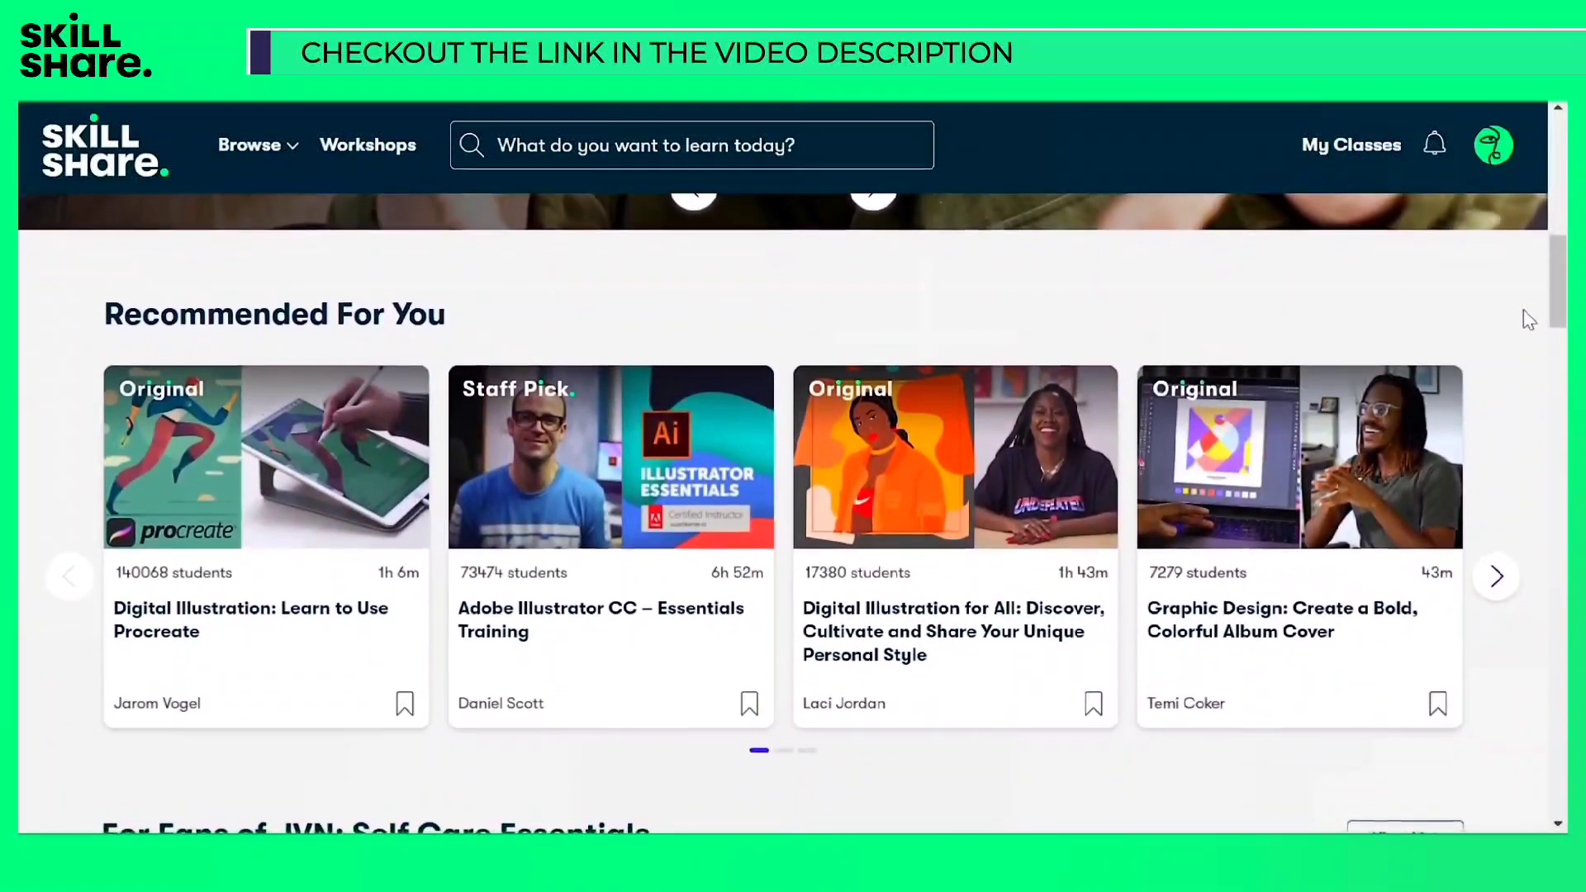
scroll(471, 694, "down", 2)
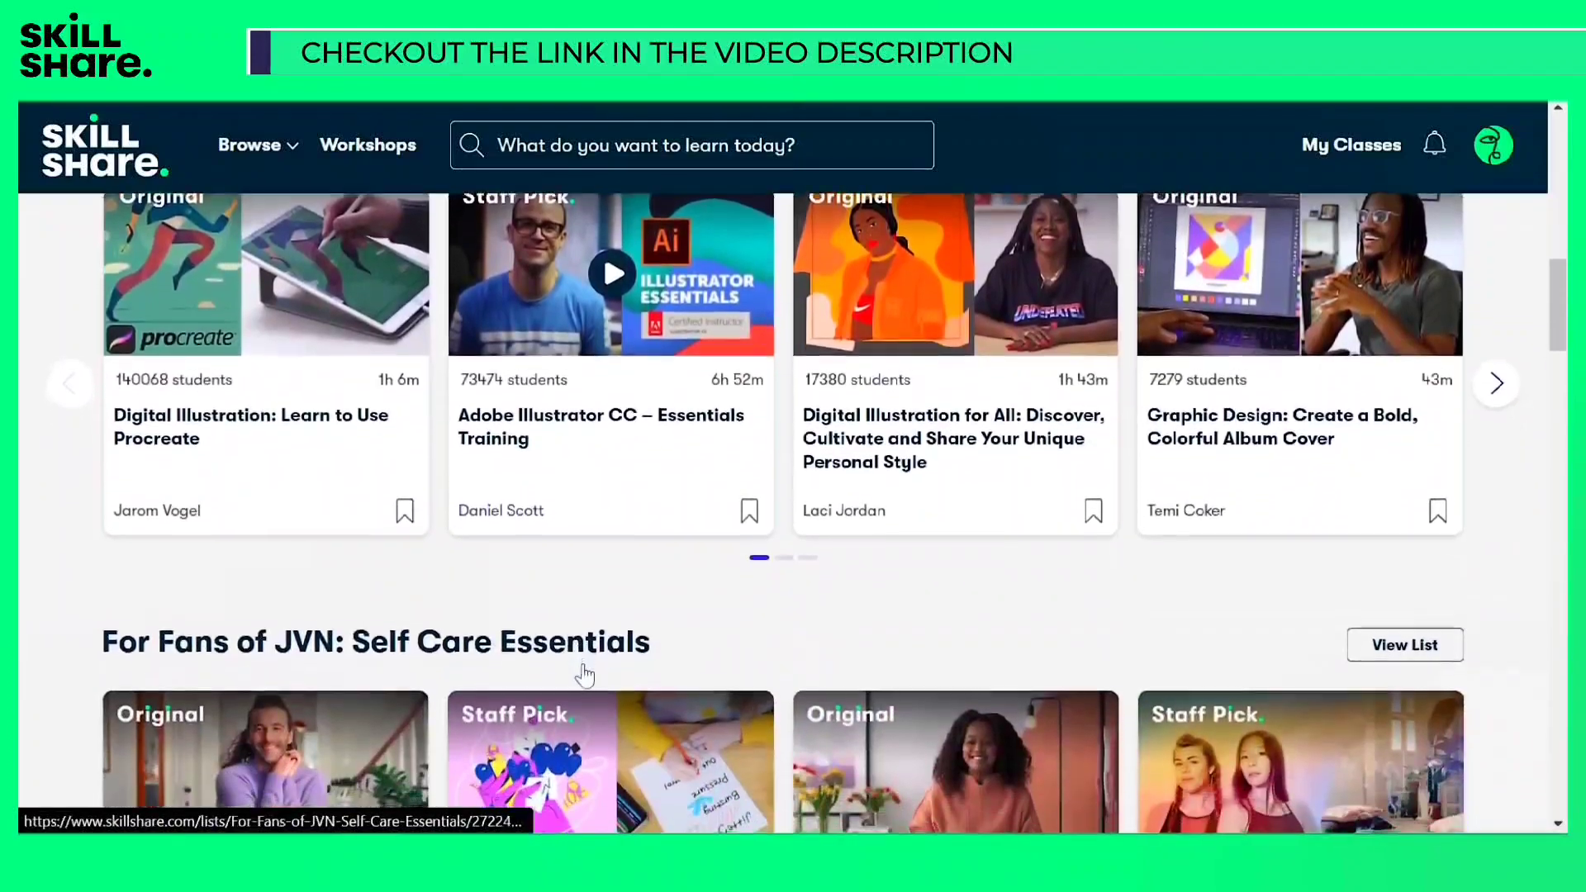
scroll(585, 674, "down", 5)
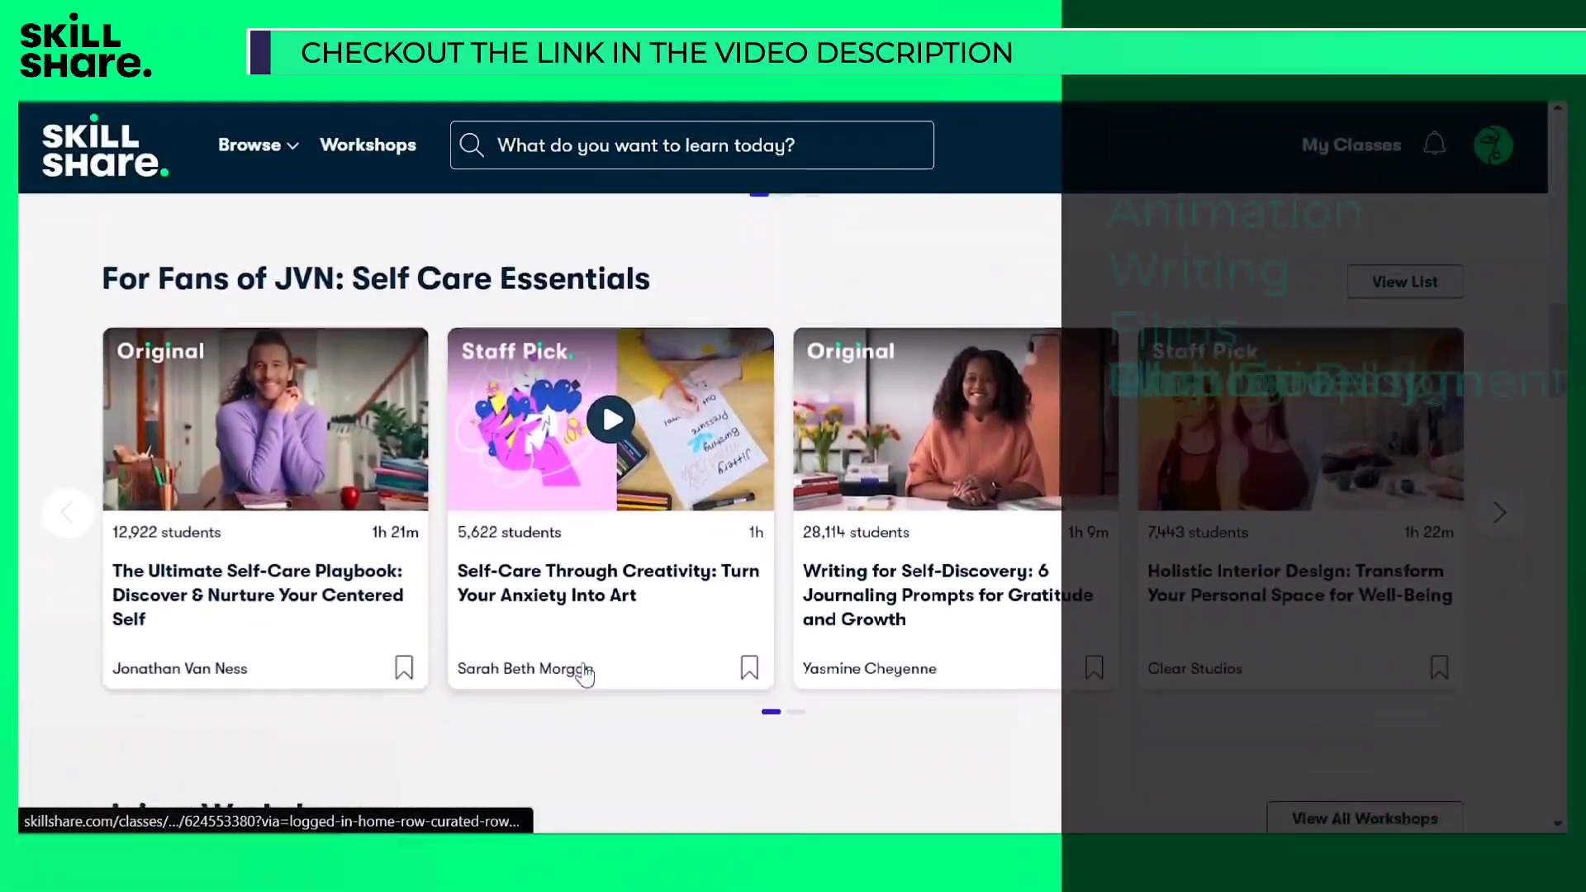
scroll(585, 673, "down", 6)
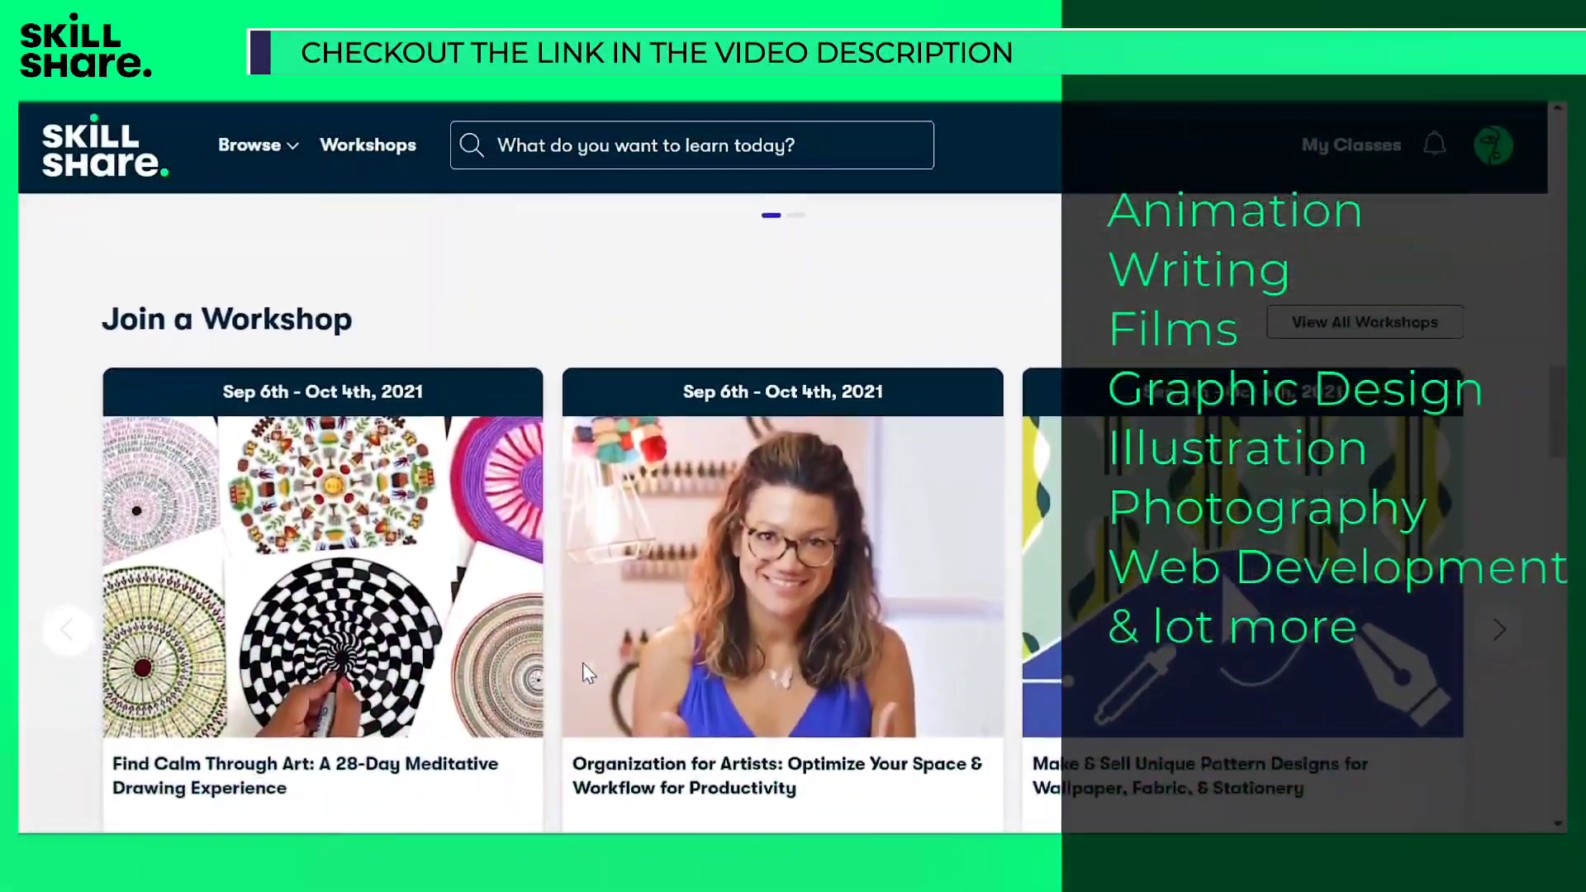
scroll(583, 663, "down", 2)
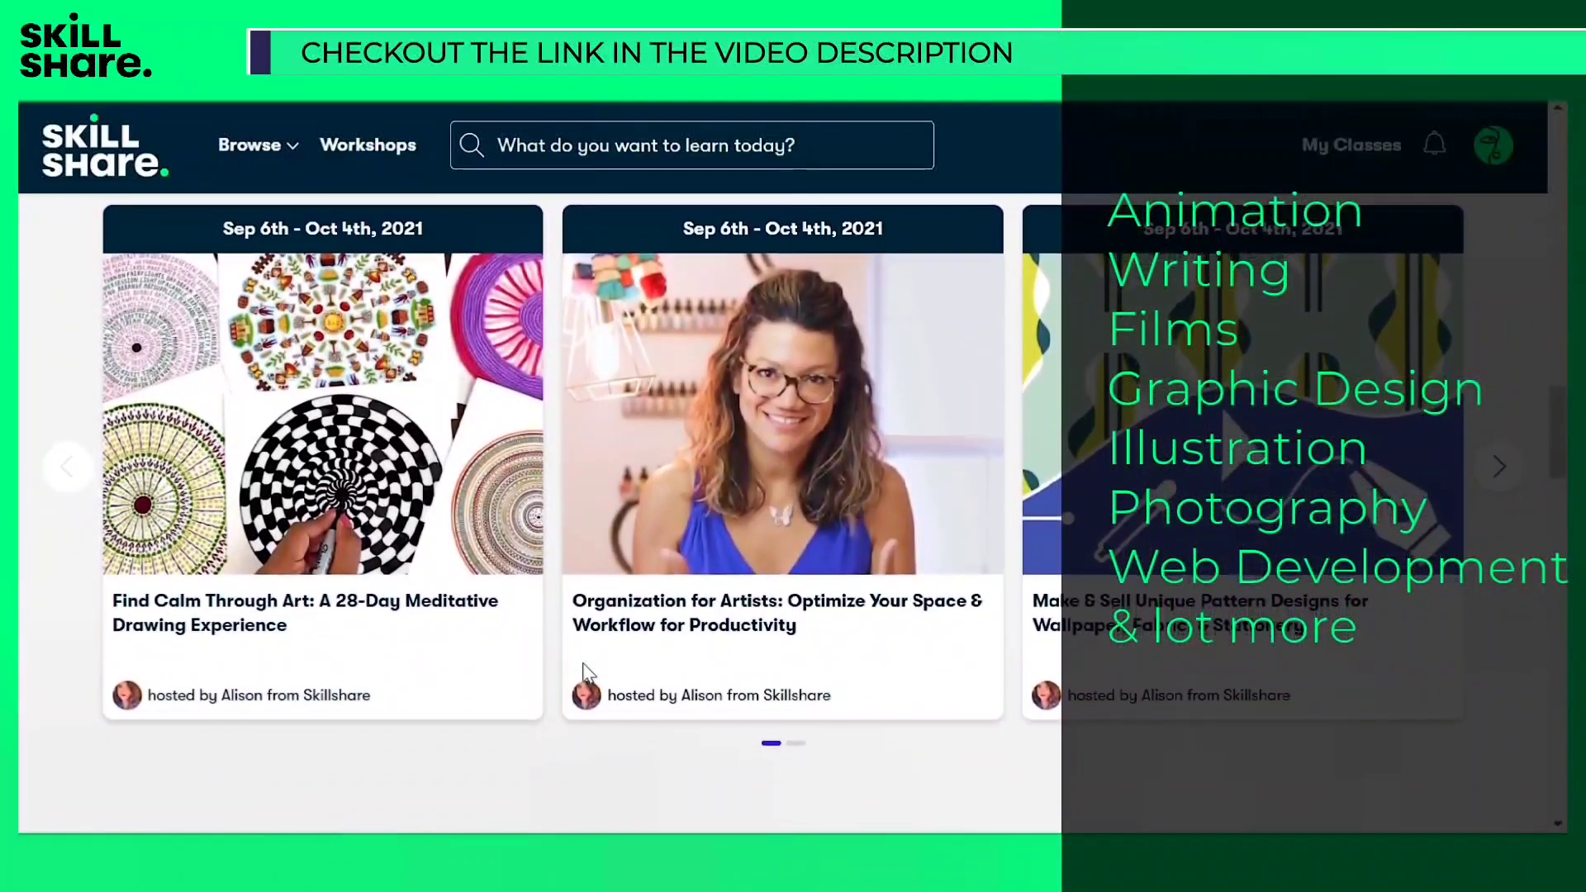
scroll(583, 670, "down", 6)
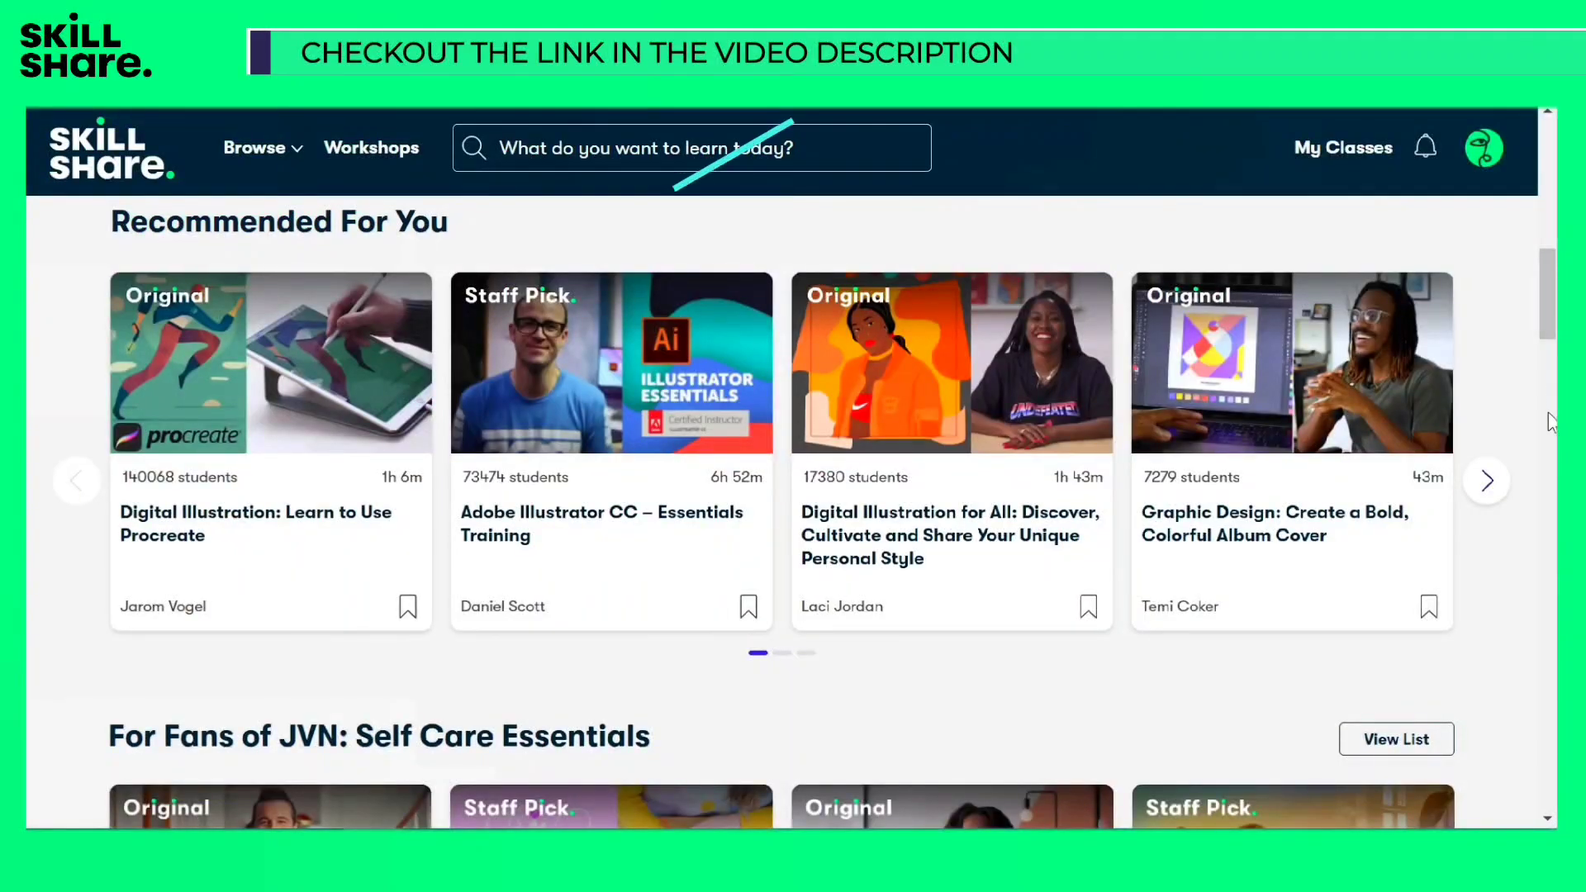
Page Recommended For You twice and For Fans of JVN once, then scroll down to Join a Workshop
left_click(1489, 483)
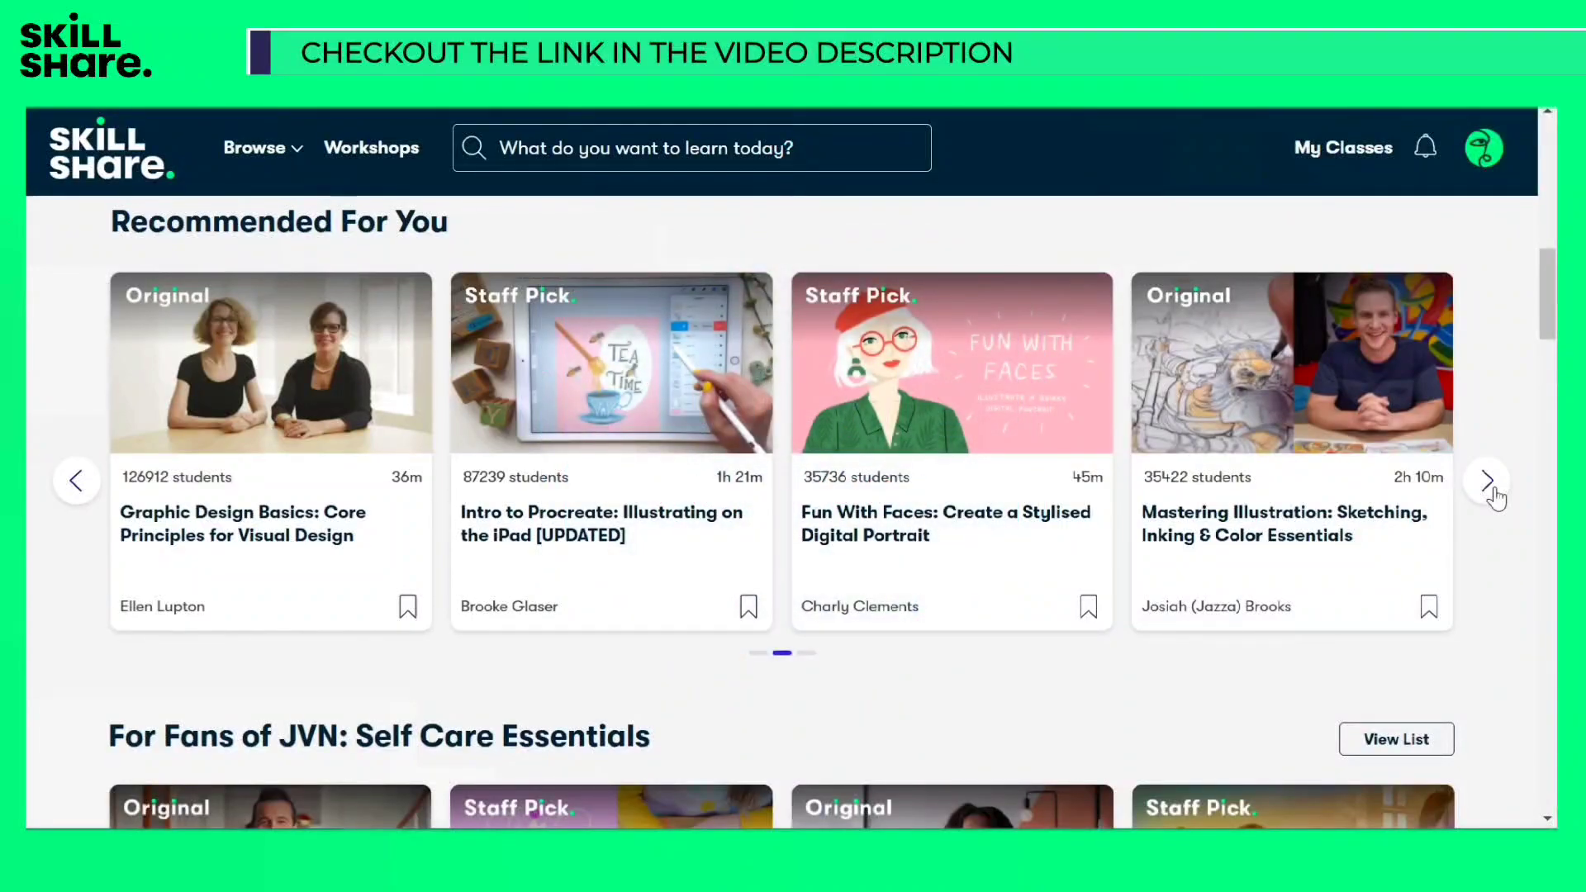
left_click(1489, 483)
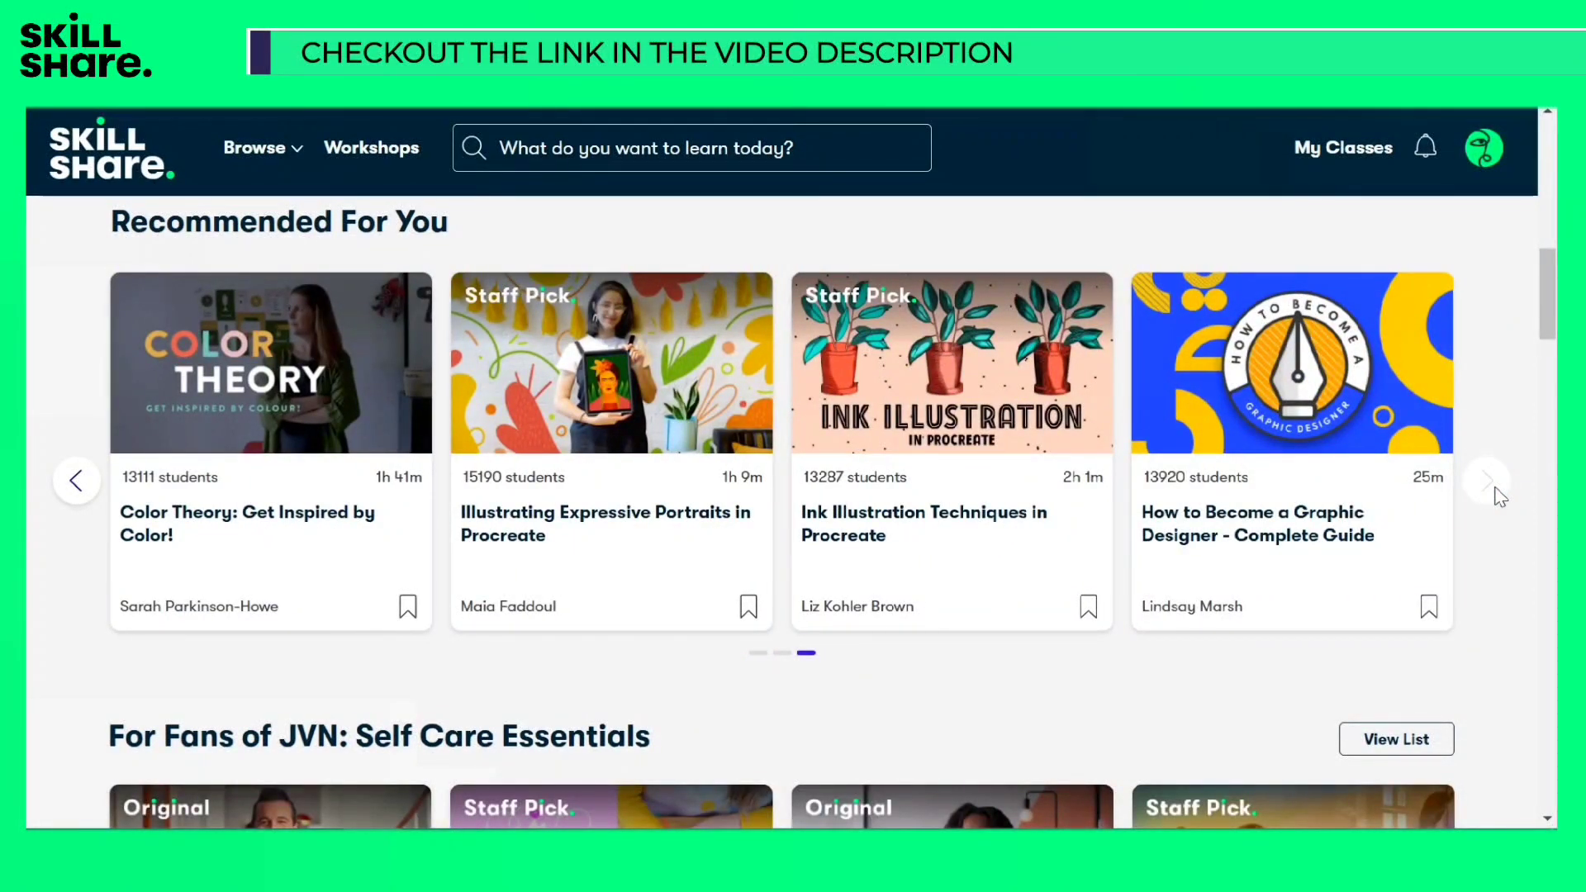
scroll(1483, 562, "down", 5)
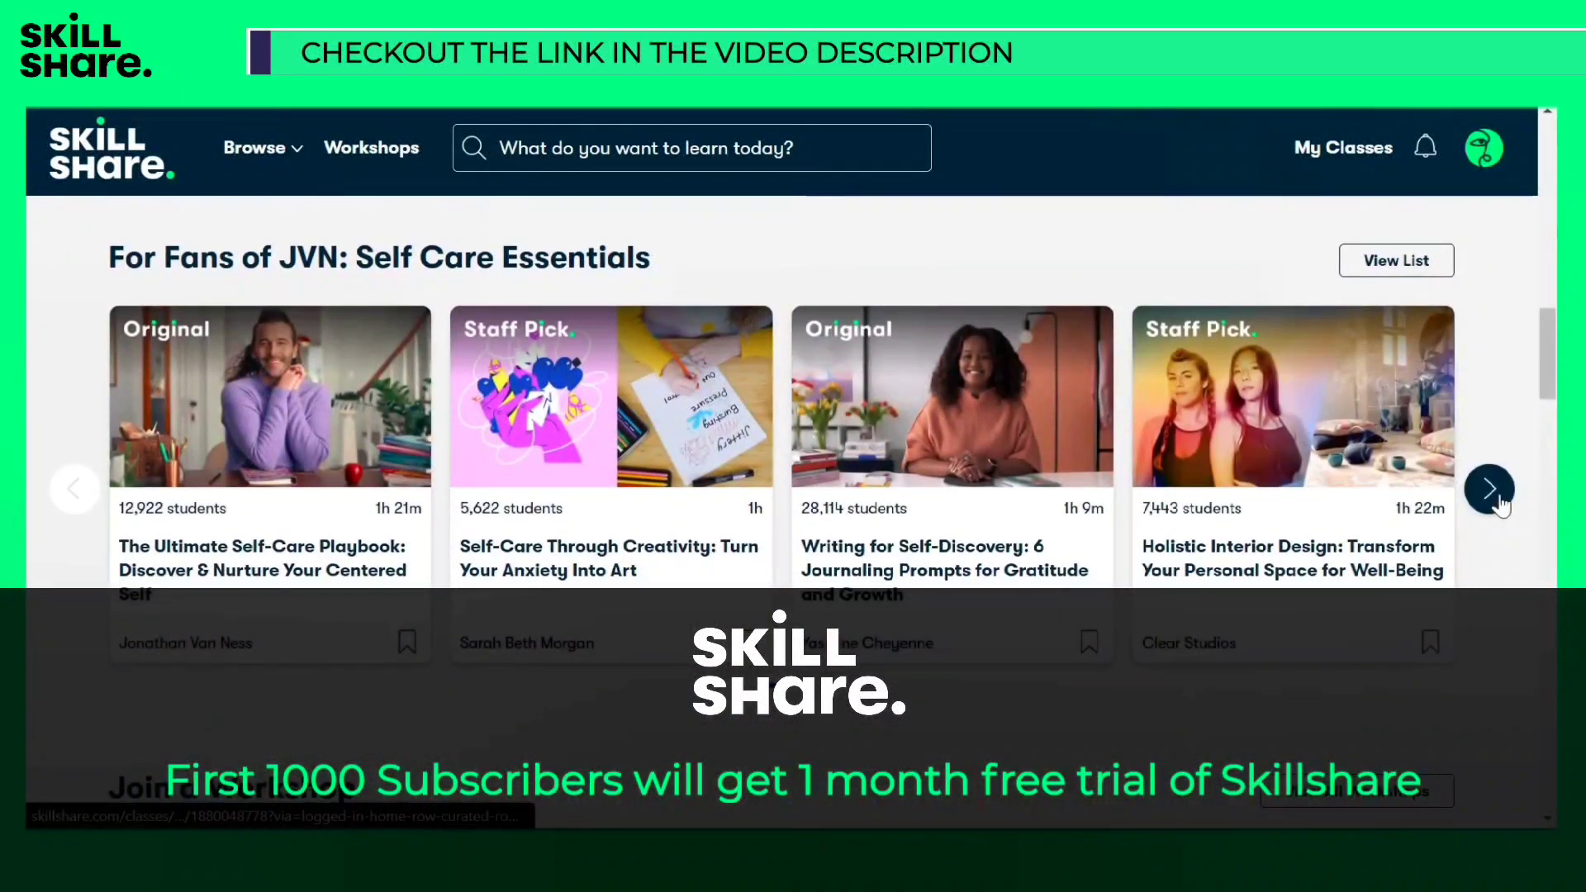
left_click(1495, 495)
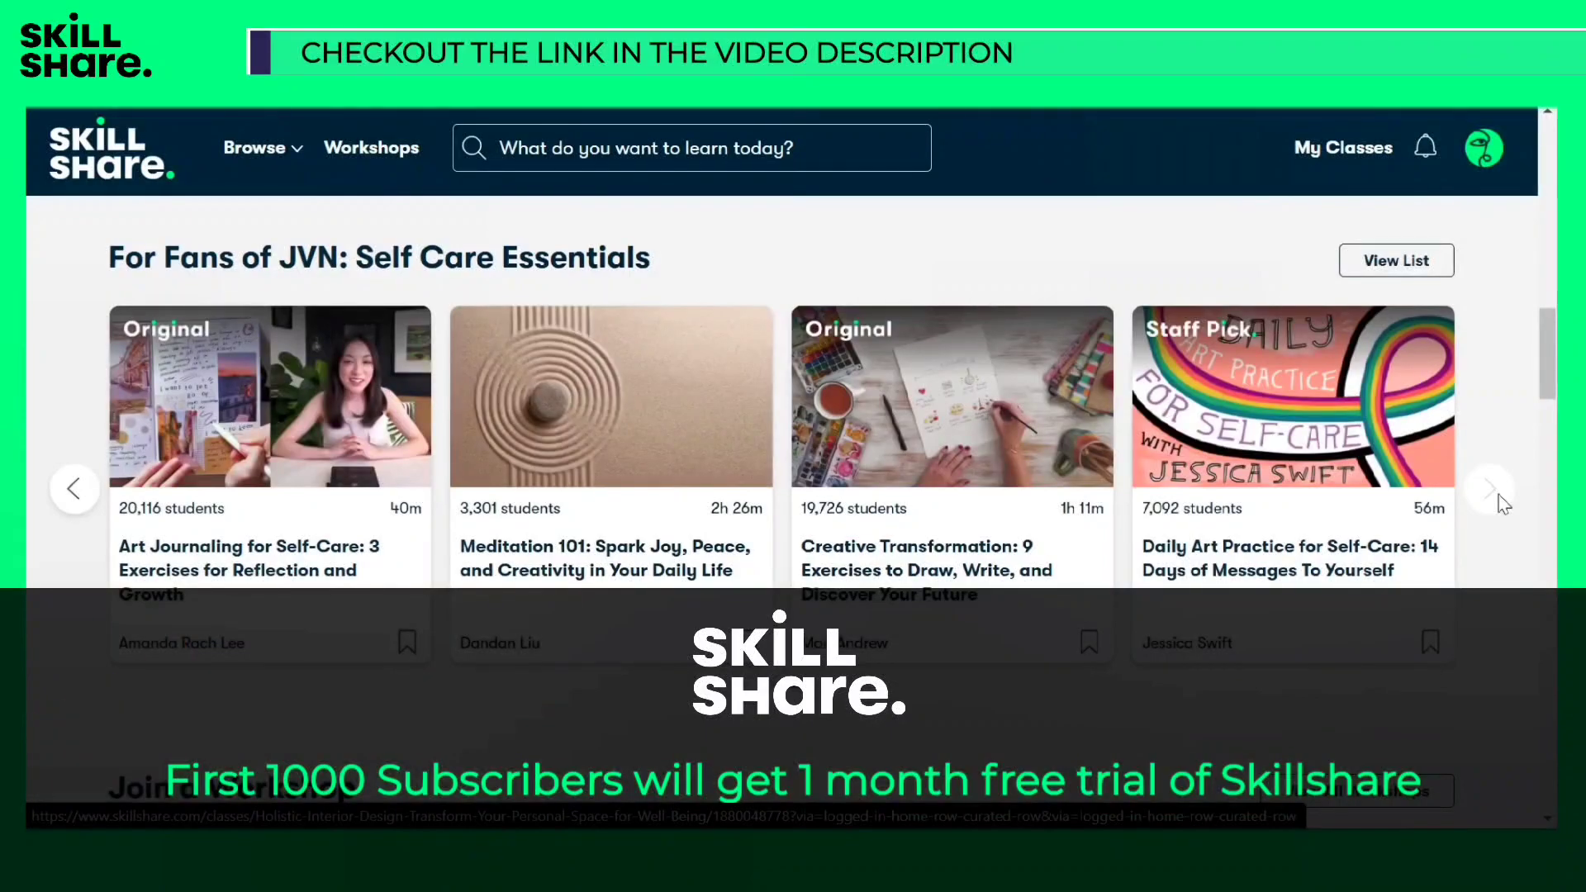
scroll(1502, 505, "down", 5)
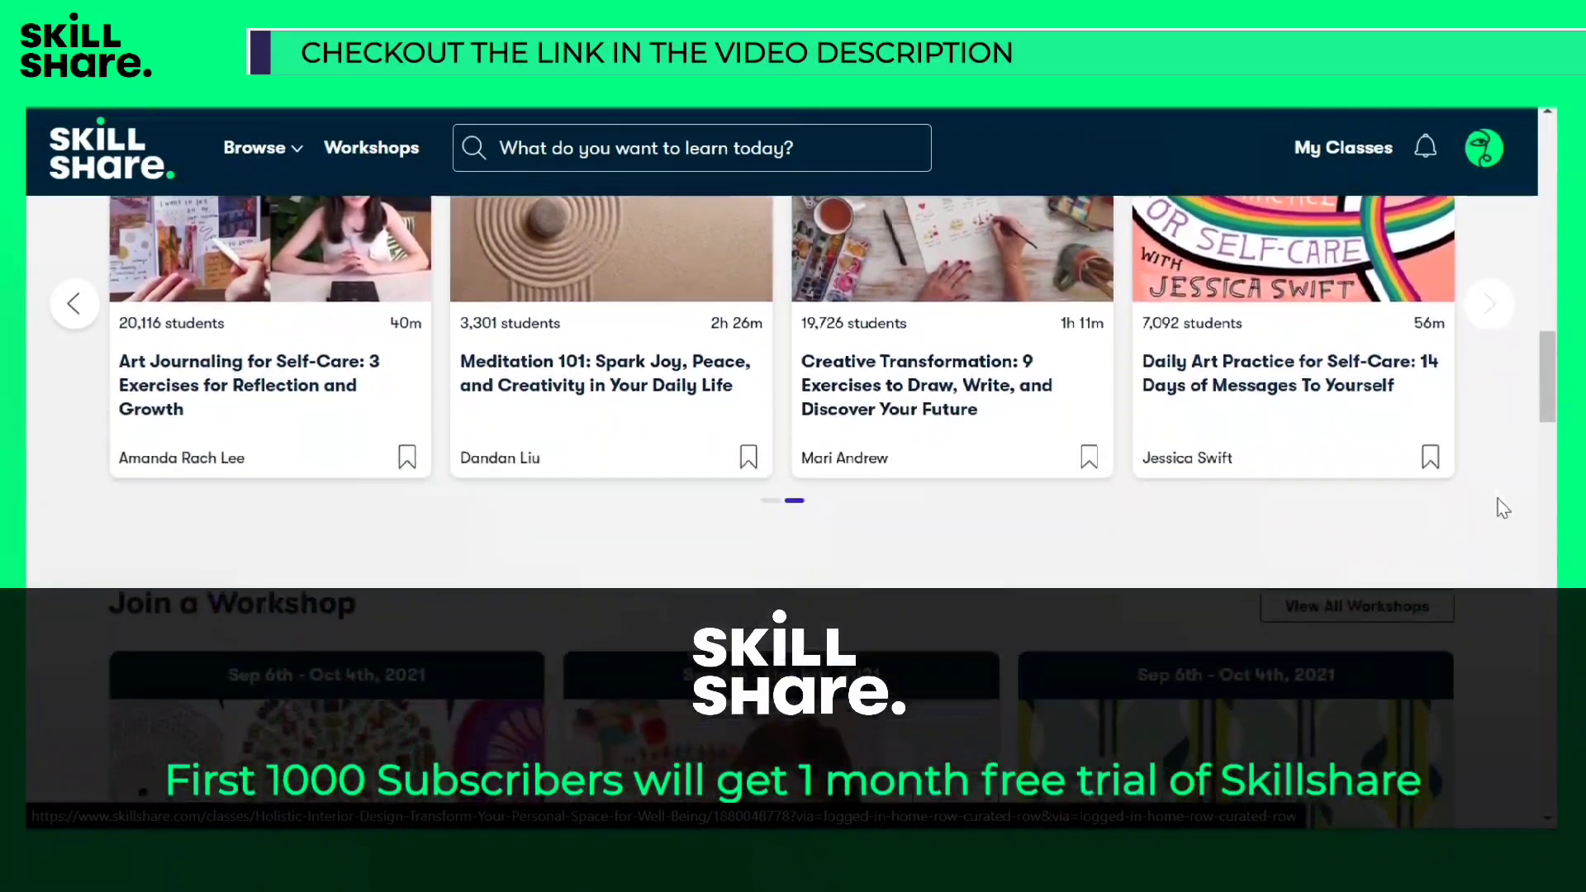
scroll(1490, 509, "down", 1)
scroll(1508, 500, "down", 2)
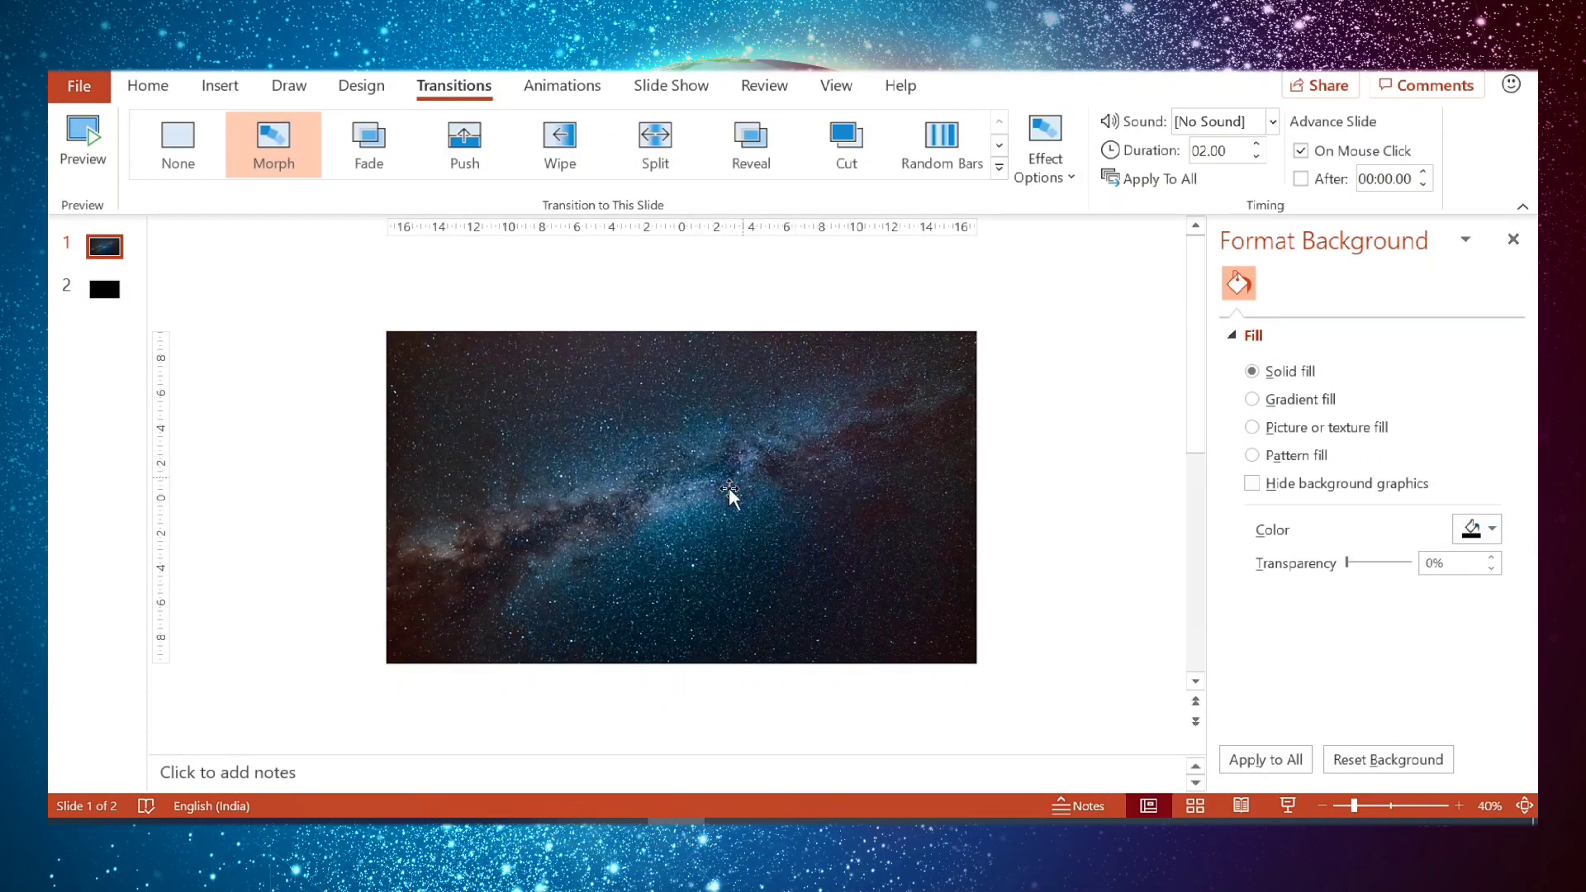
Open the Stock 3D Models library from Insert > 3D Models
left_click(218, 88)
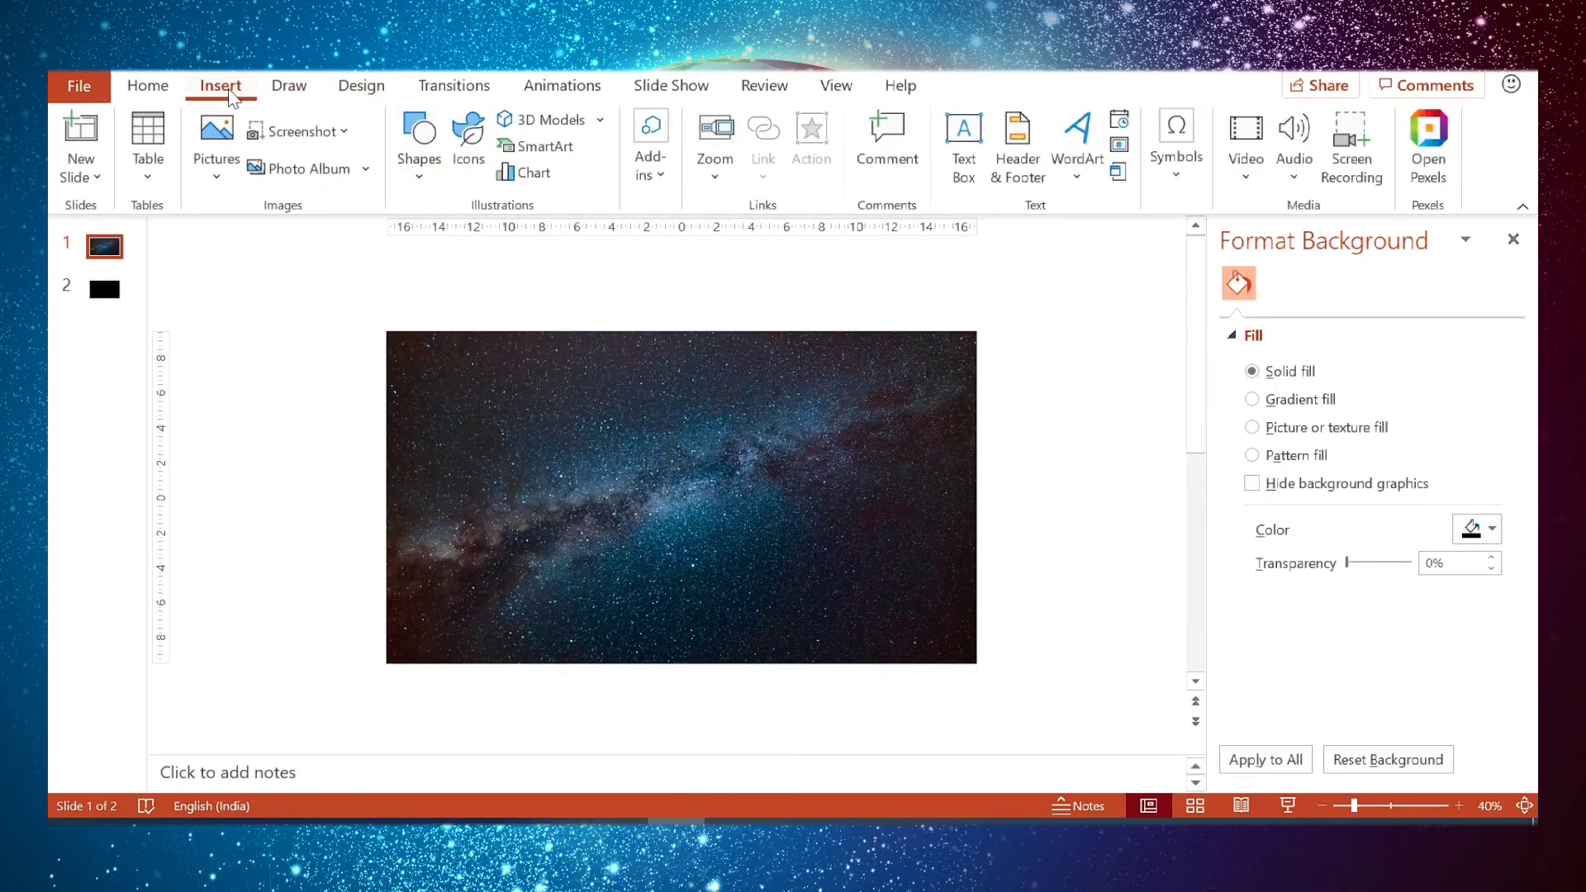
left_click(599, 122)
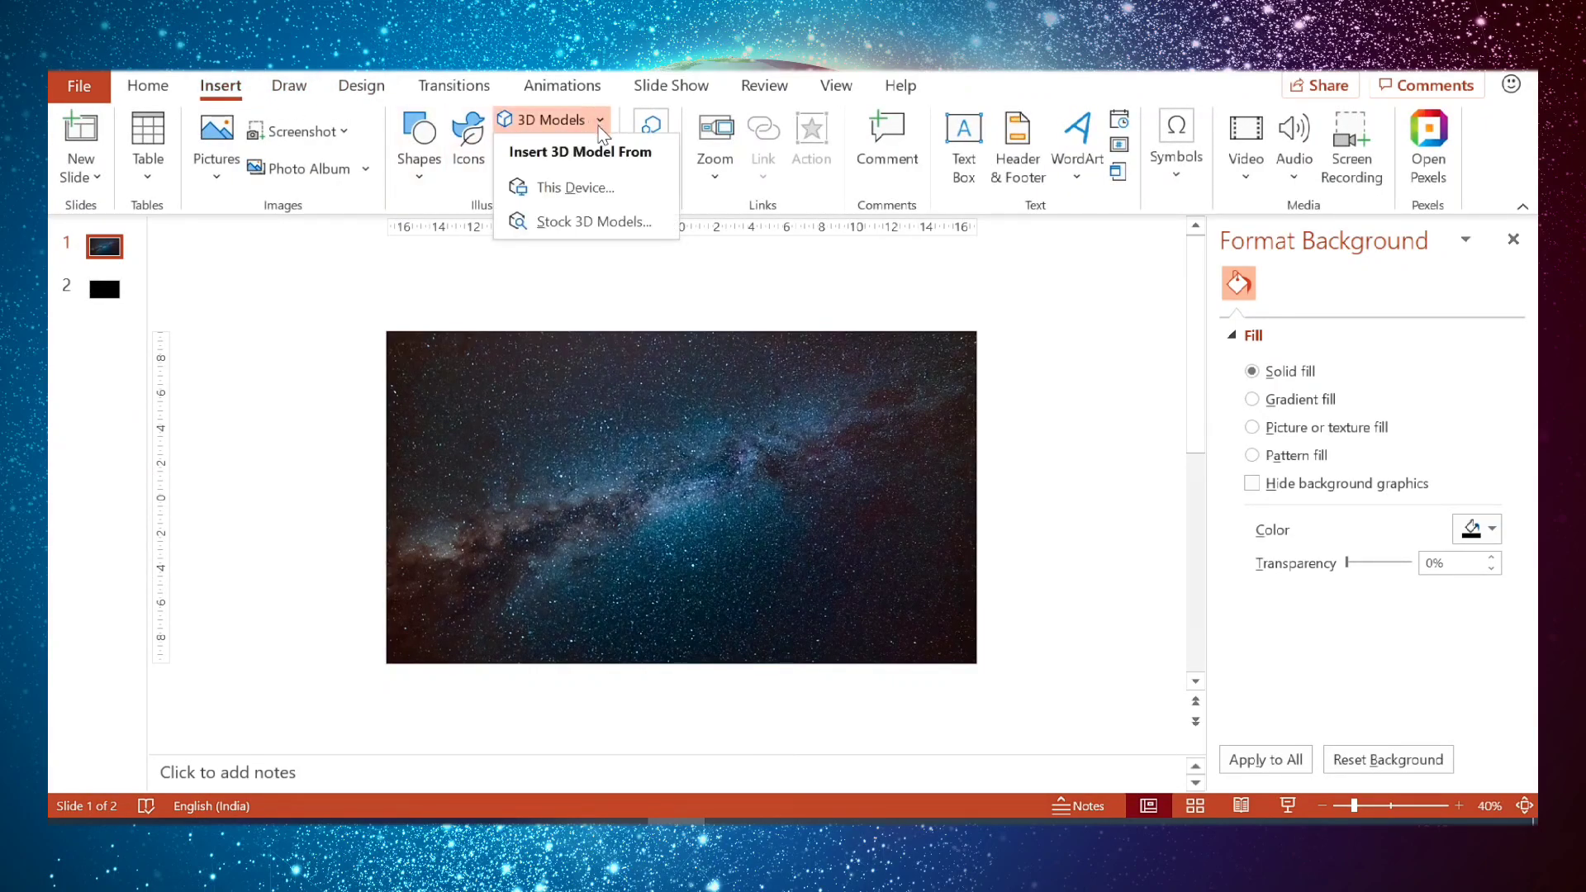
left_click(576, 223)
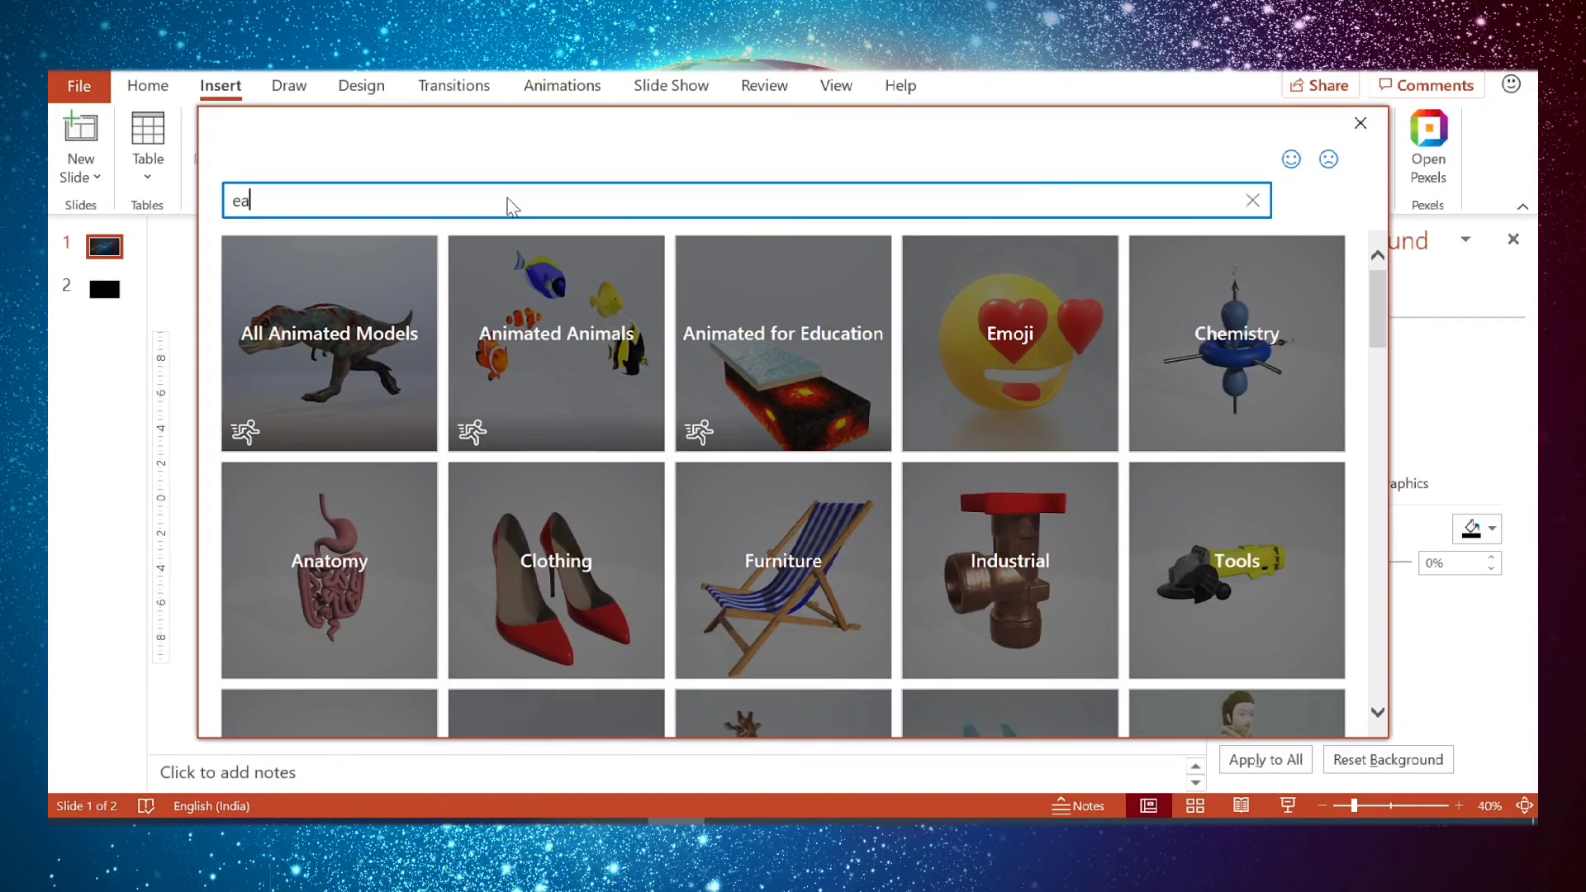
Search the stock models for 'earth' and pick the realistic Earth model
key("Return")
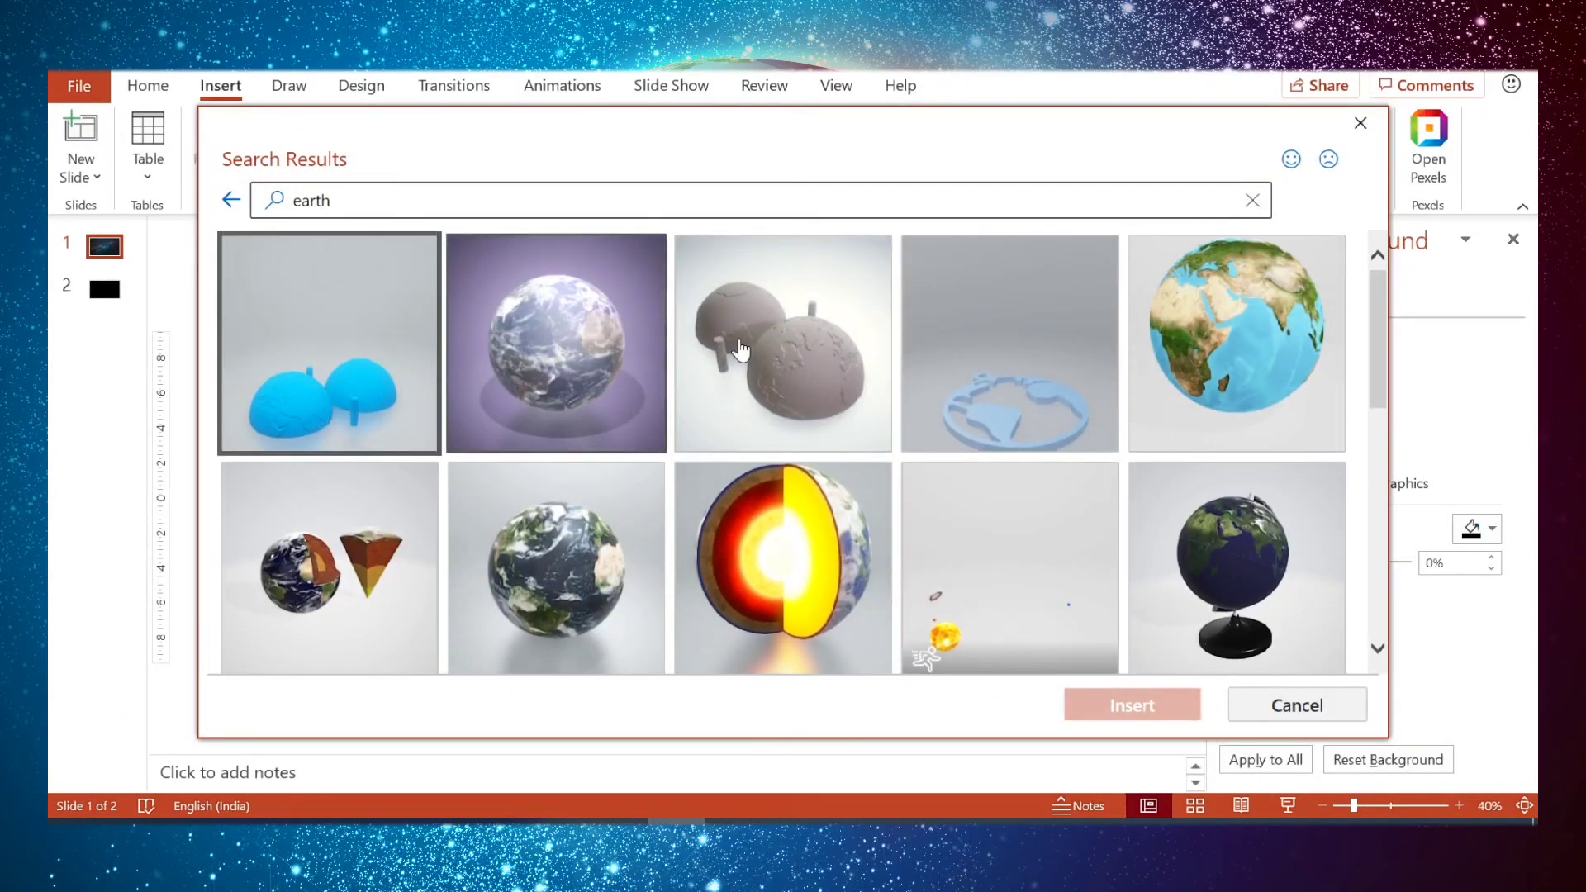
scroll(1229, 369, "down", 2)
scroll(1230, 369, "down", 1)
scroll(904, 496, "down", 2)
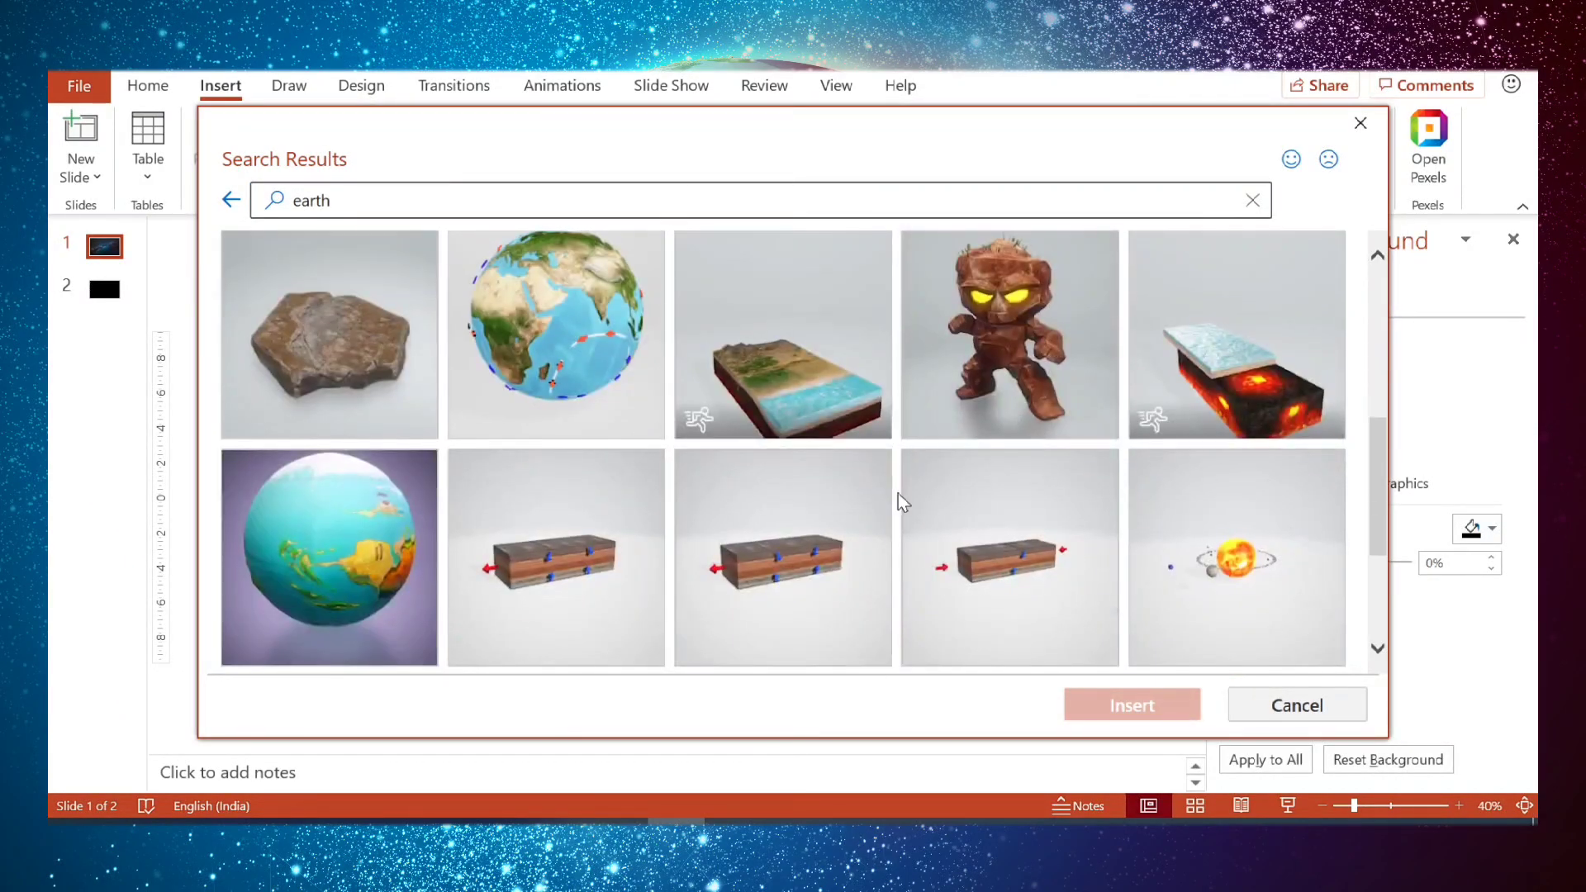
scroll(912, 523, "up", 5)
left_click(569, 479)
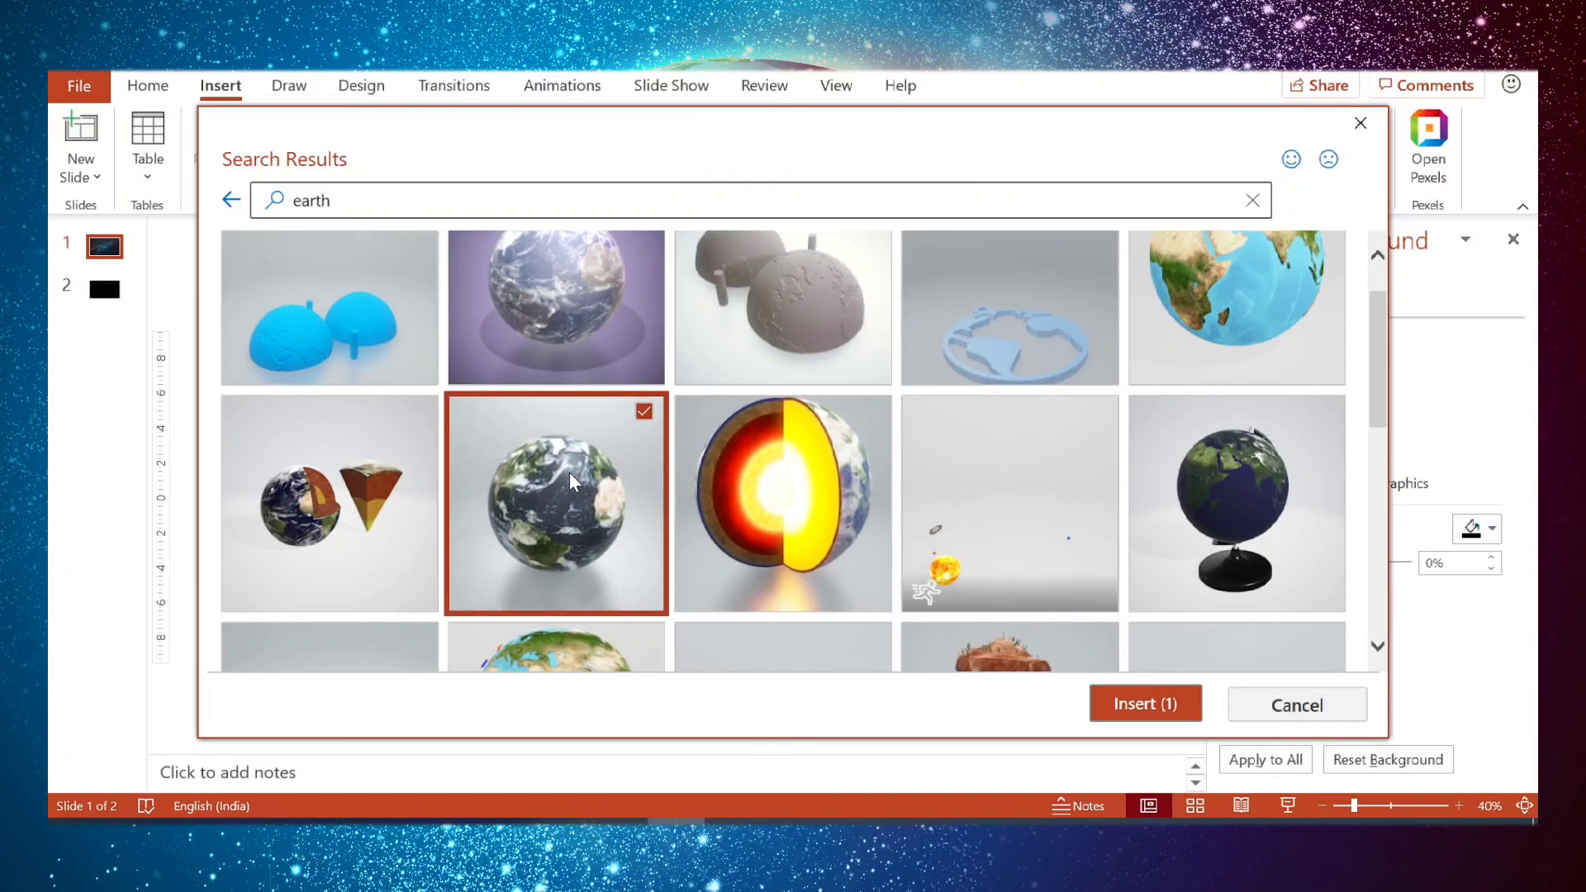
Search the stock models for 'astronaut' and select the floating astronaut
left_click(421, 209)
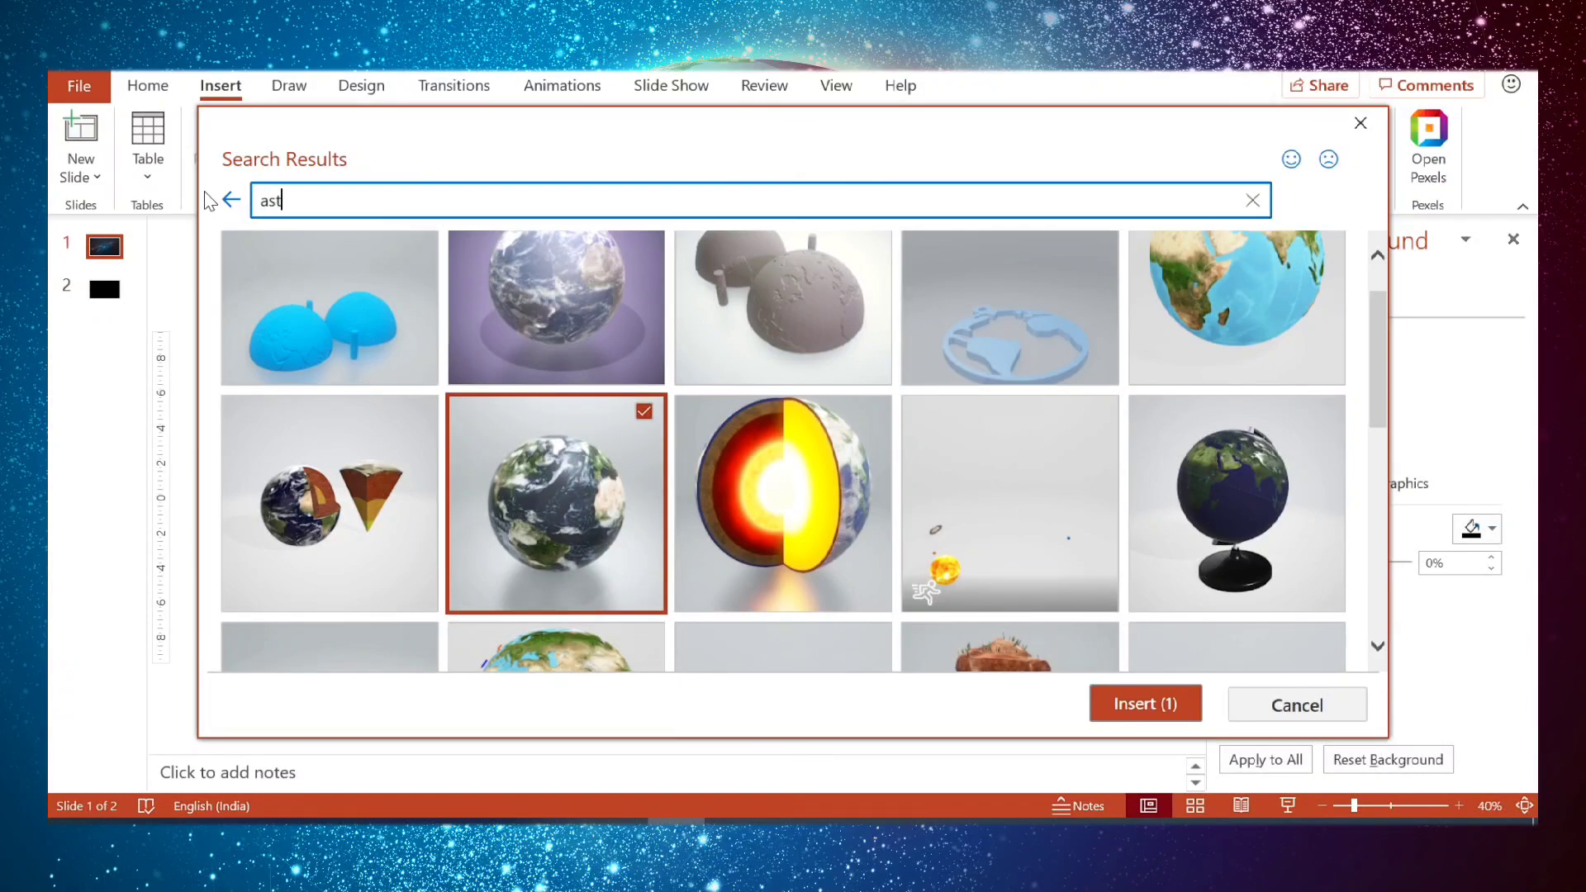
type("astronaut")
key("Return")
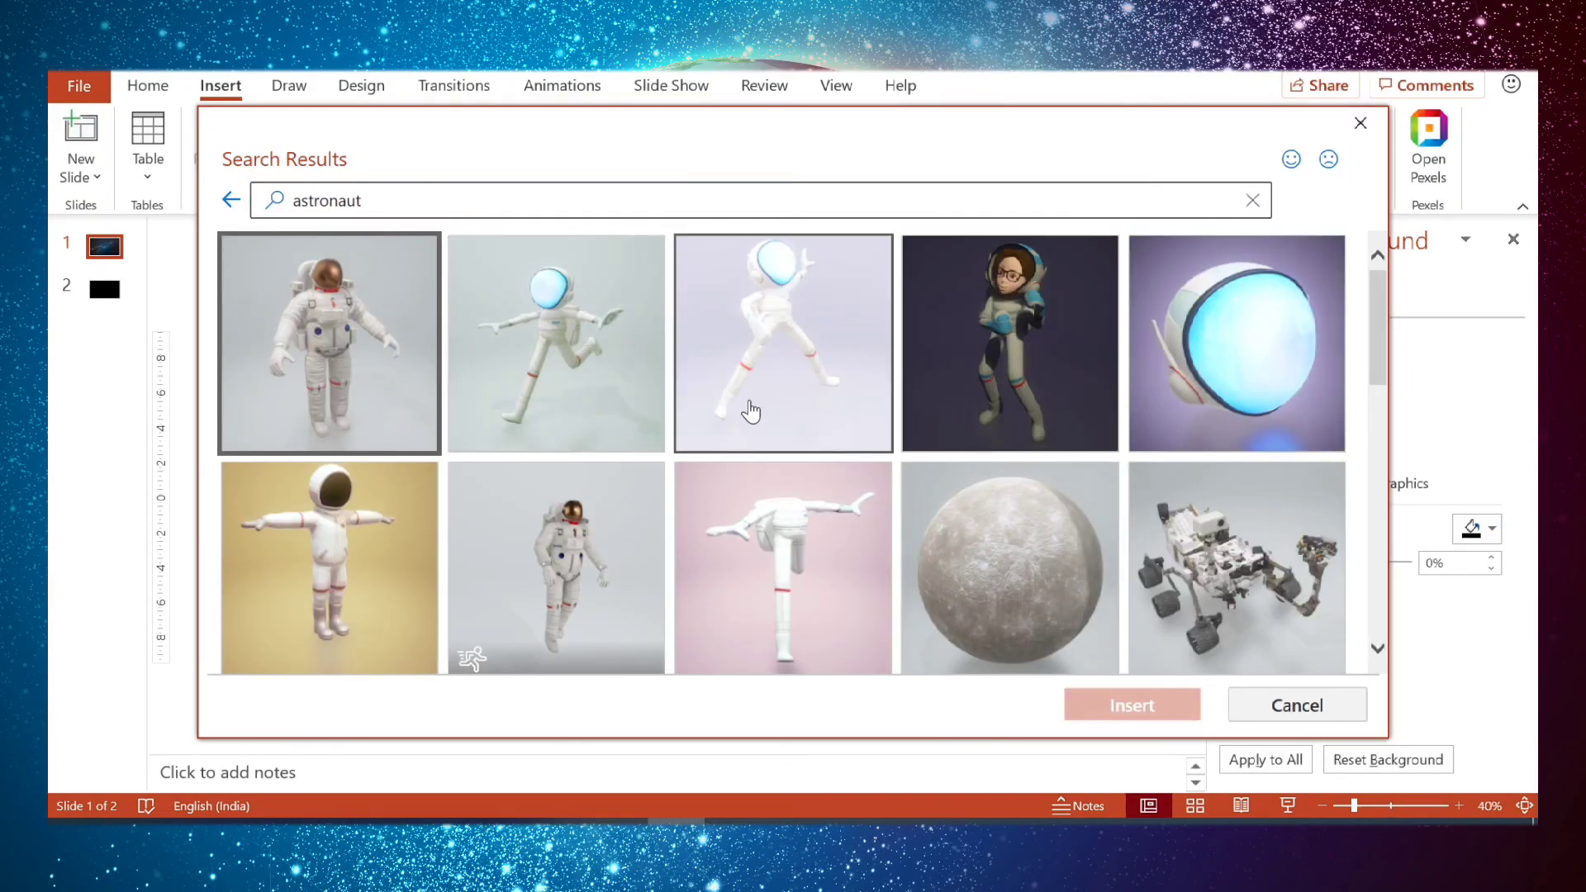
scroll(814, 393, "down", 7)
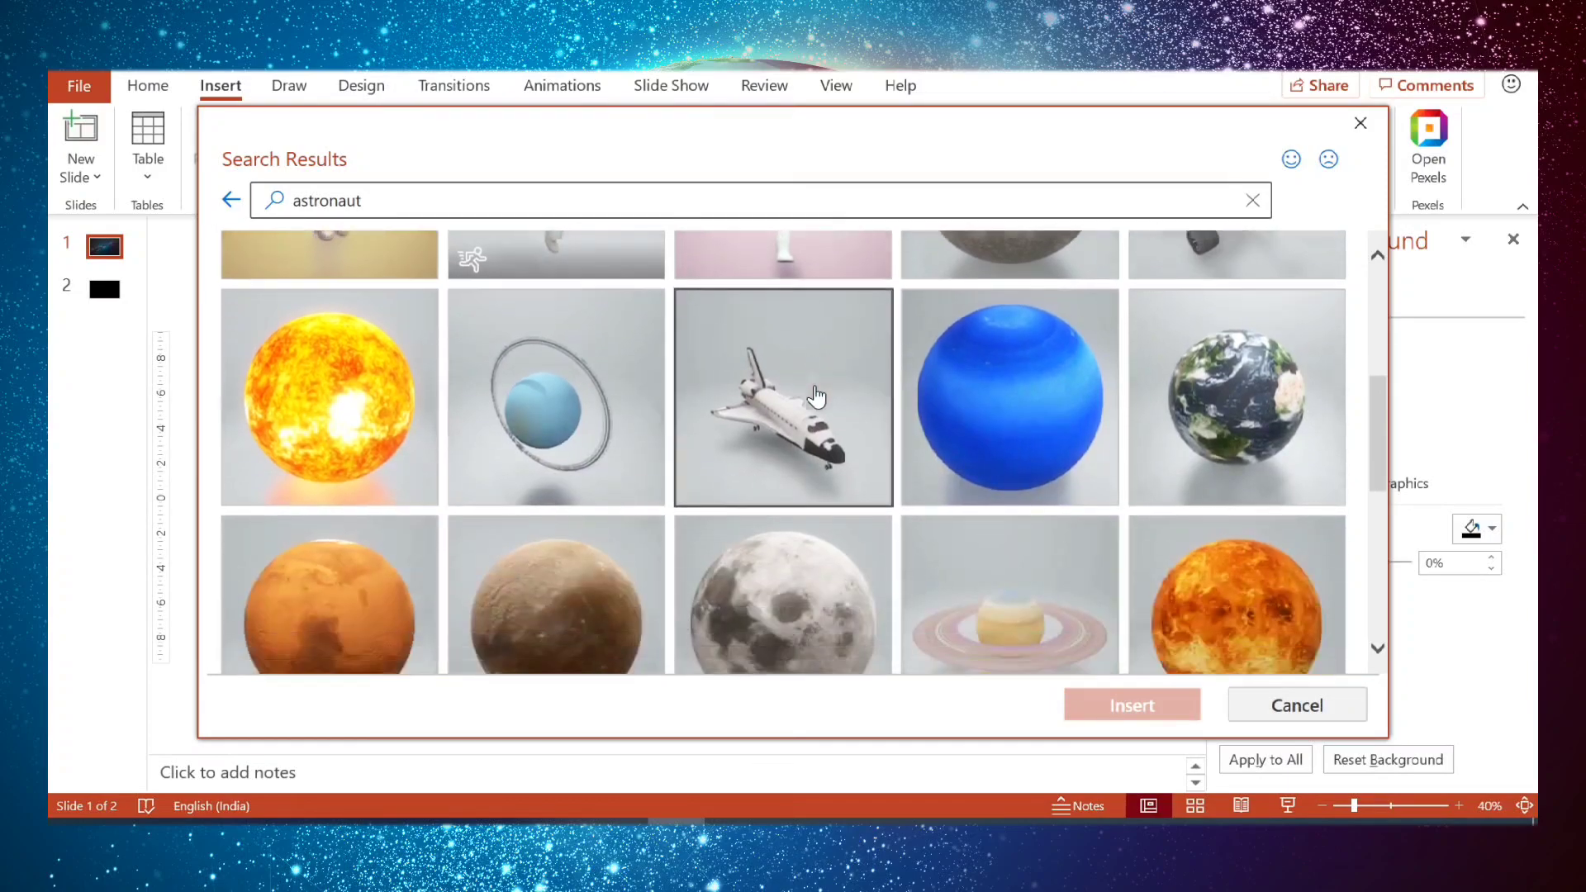
scroll(816, 397, "down", 8)
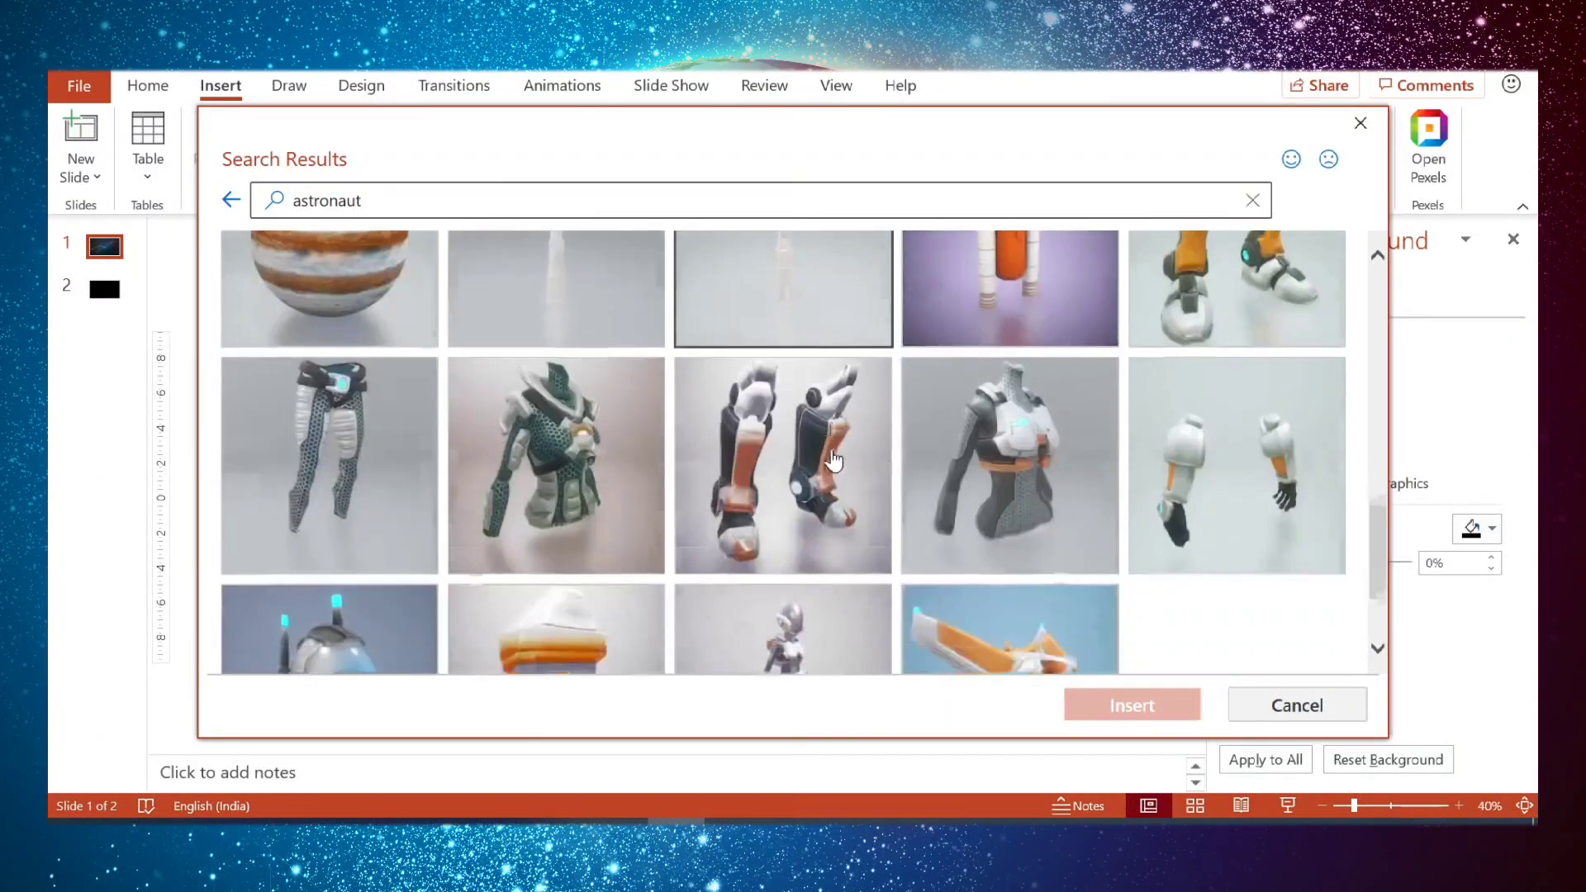
scroll(831, 556, "up", 10)
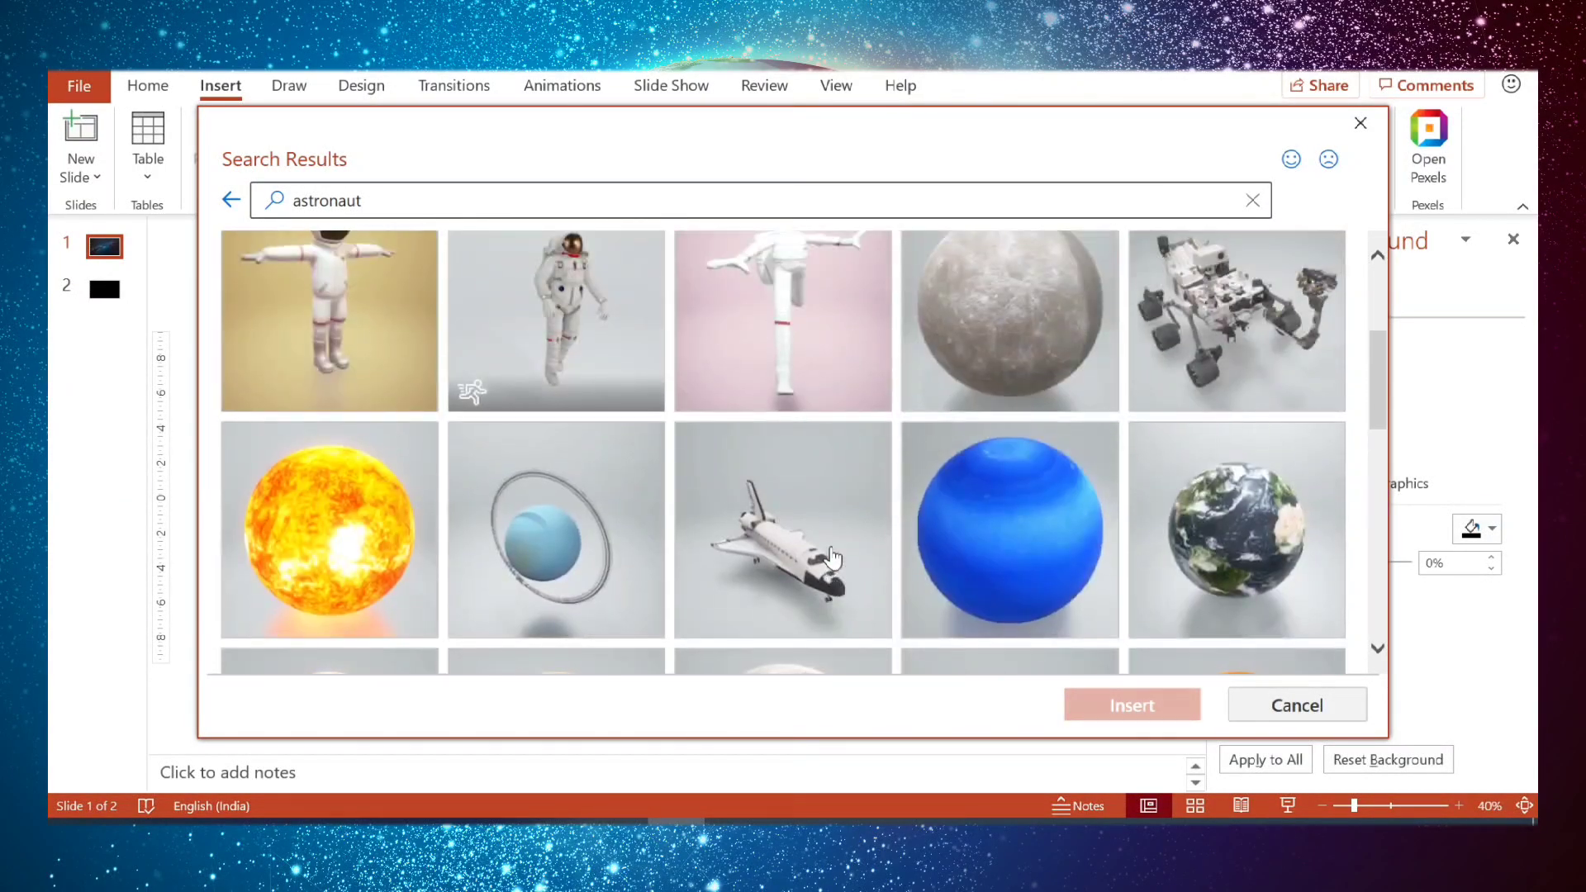
scroll(874, 524, "up", 1)
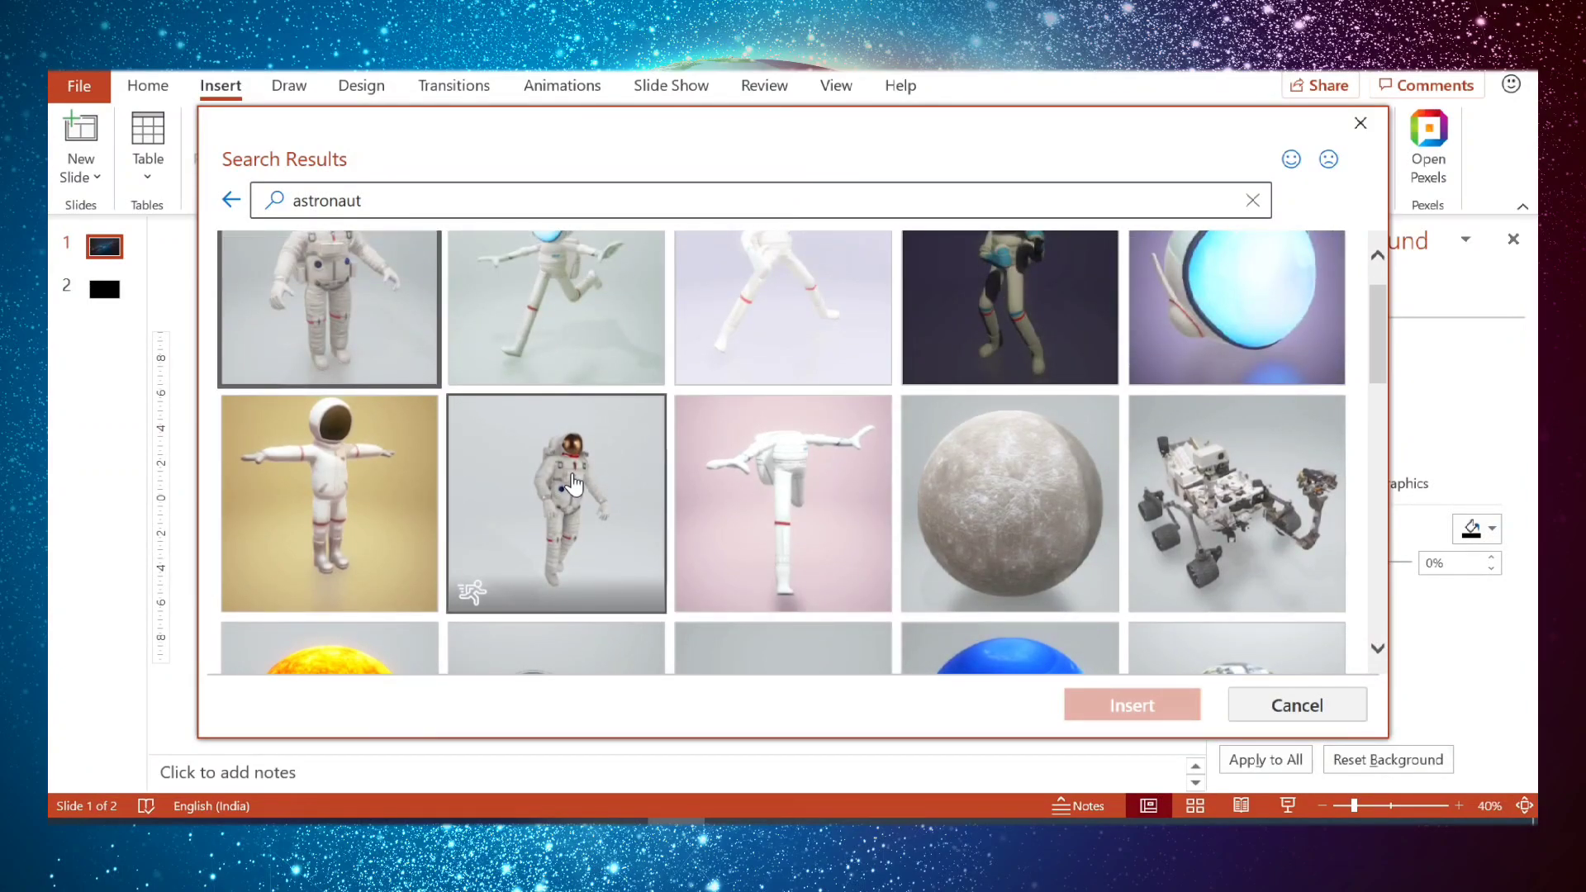
left_click(573, 483)
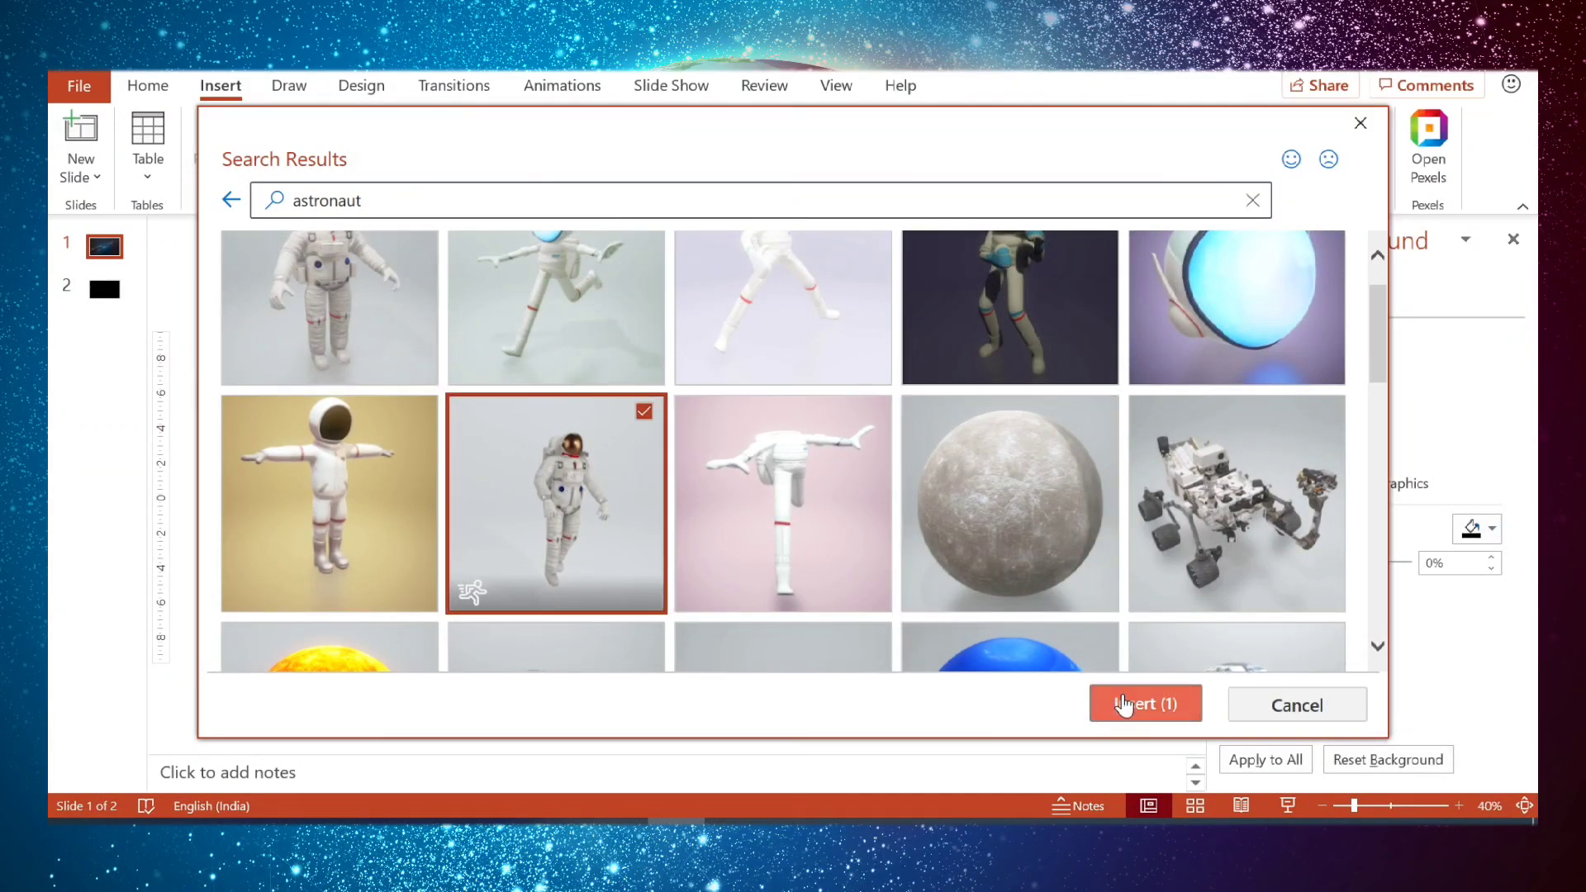
Add the space shuttle and Earth globe to the selection and insert all three models
scroll(1012, 463, "down", 3)
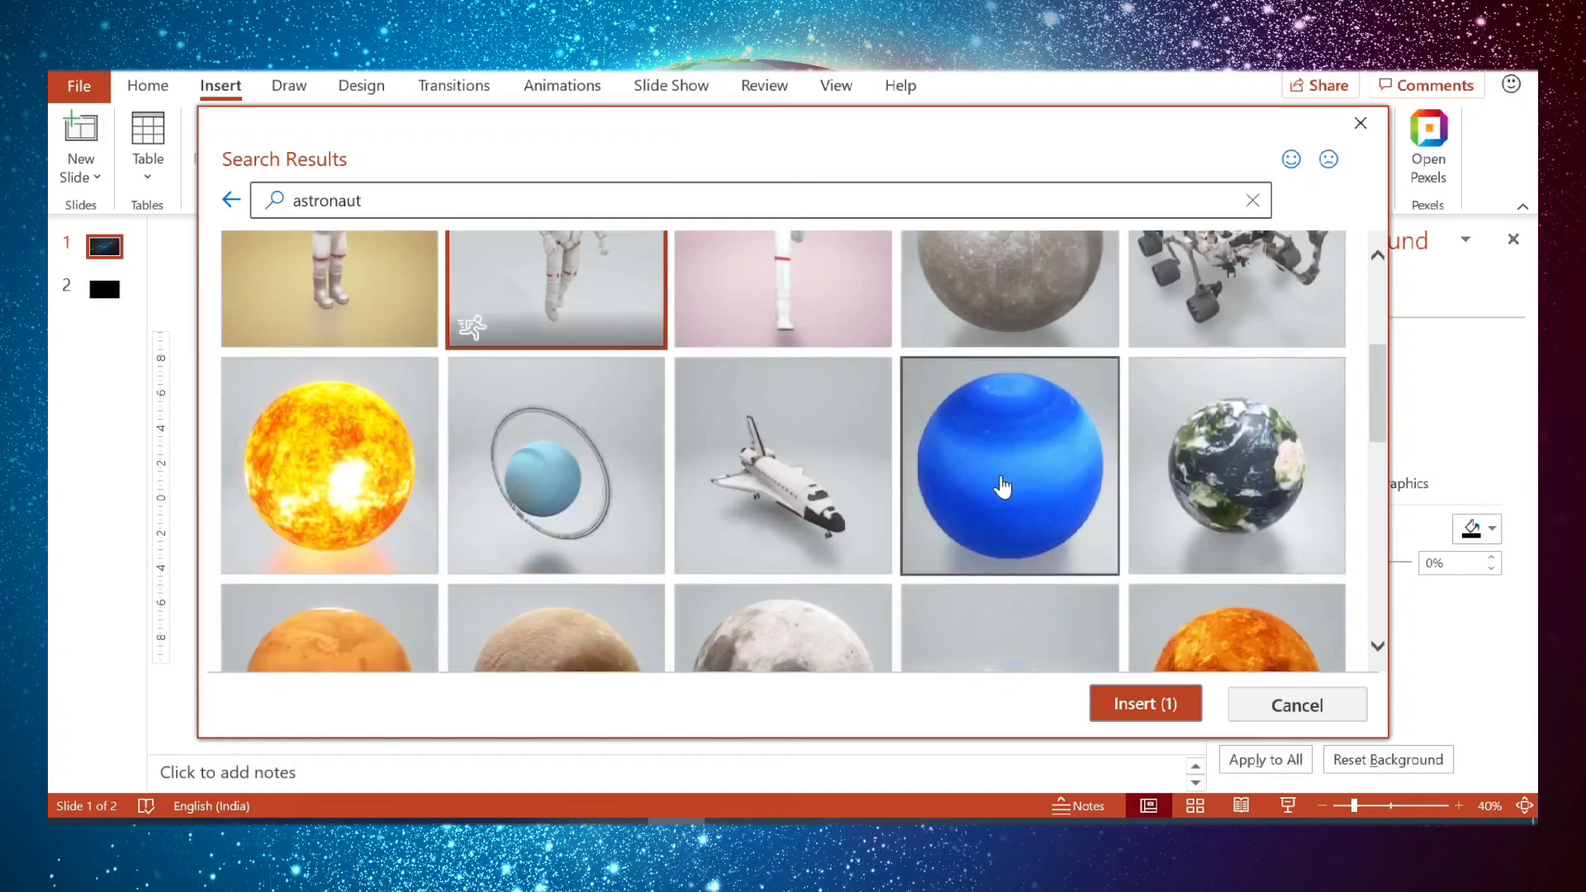
left_click(799, 453)
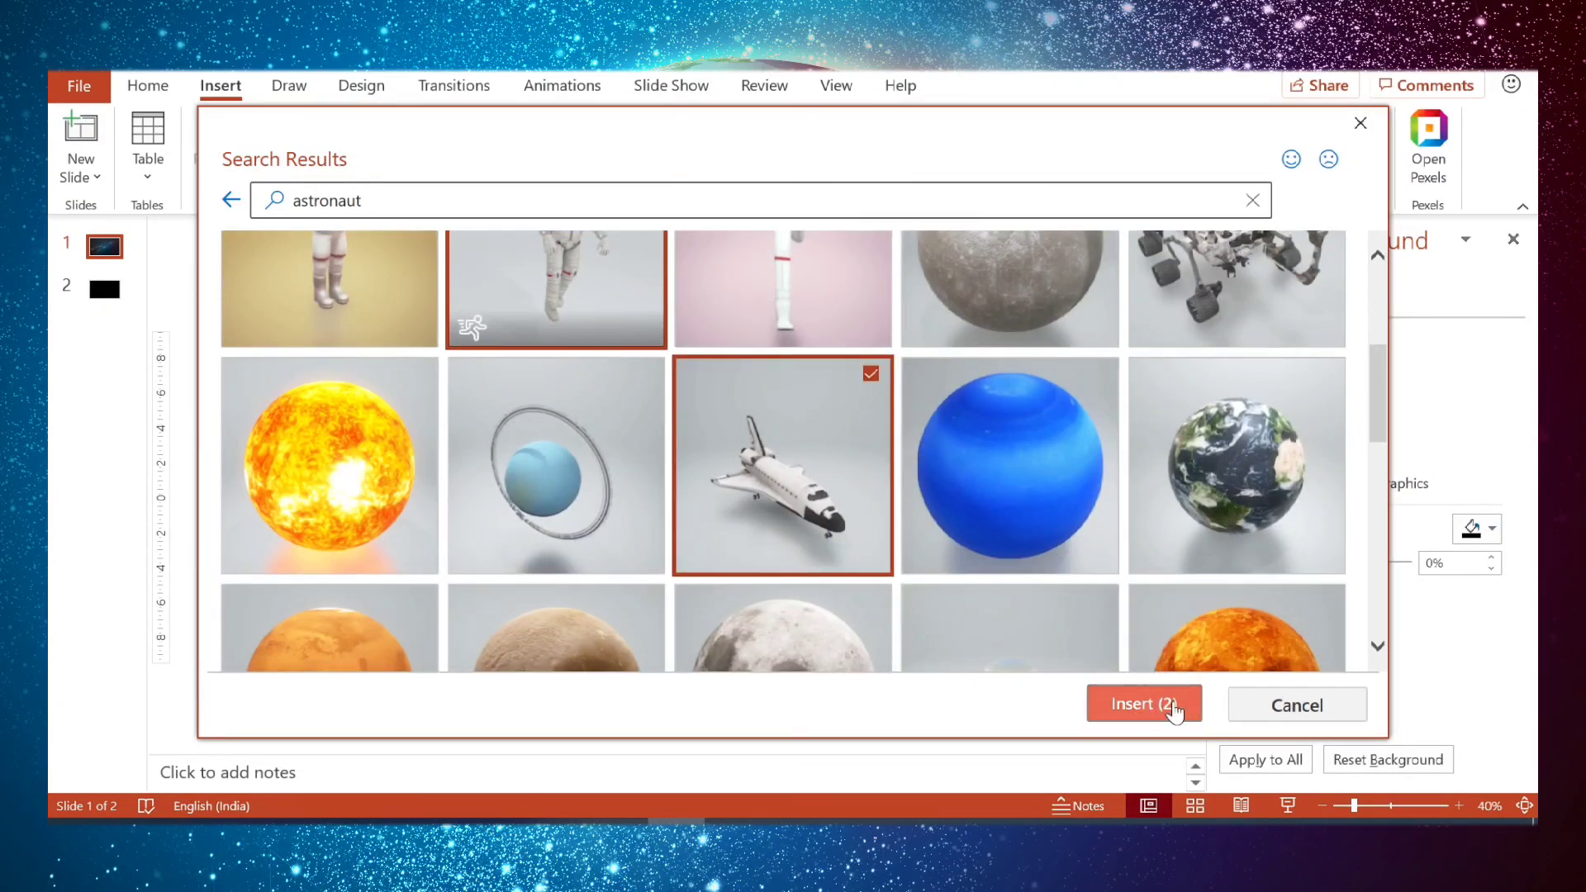
left_click(1272, 415)
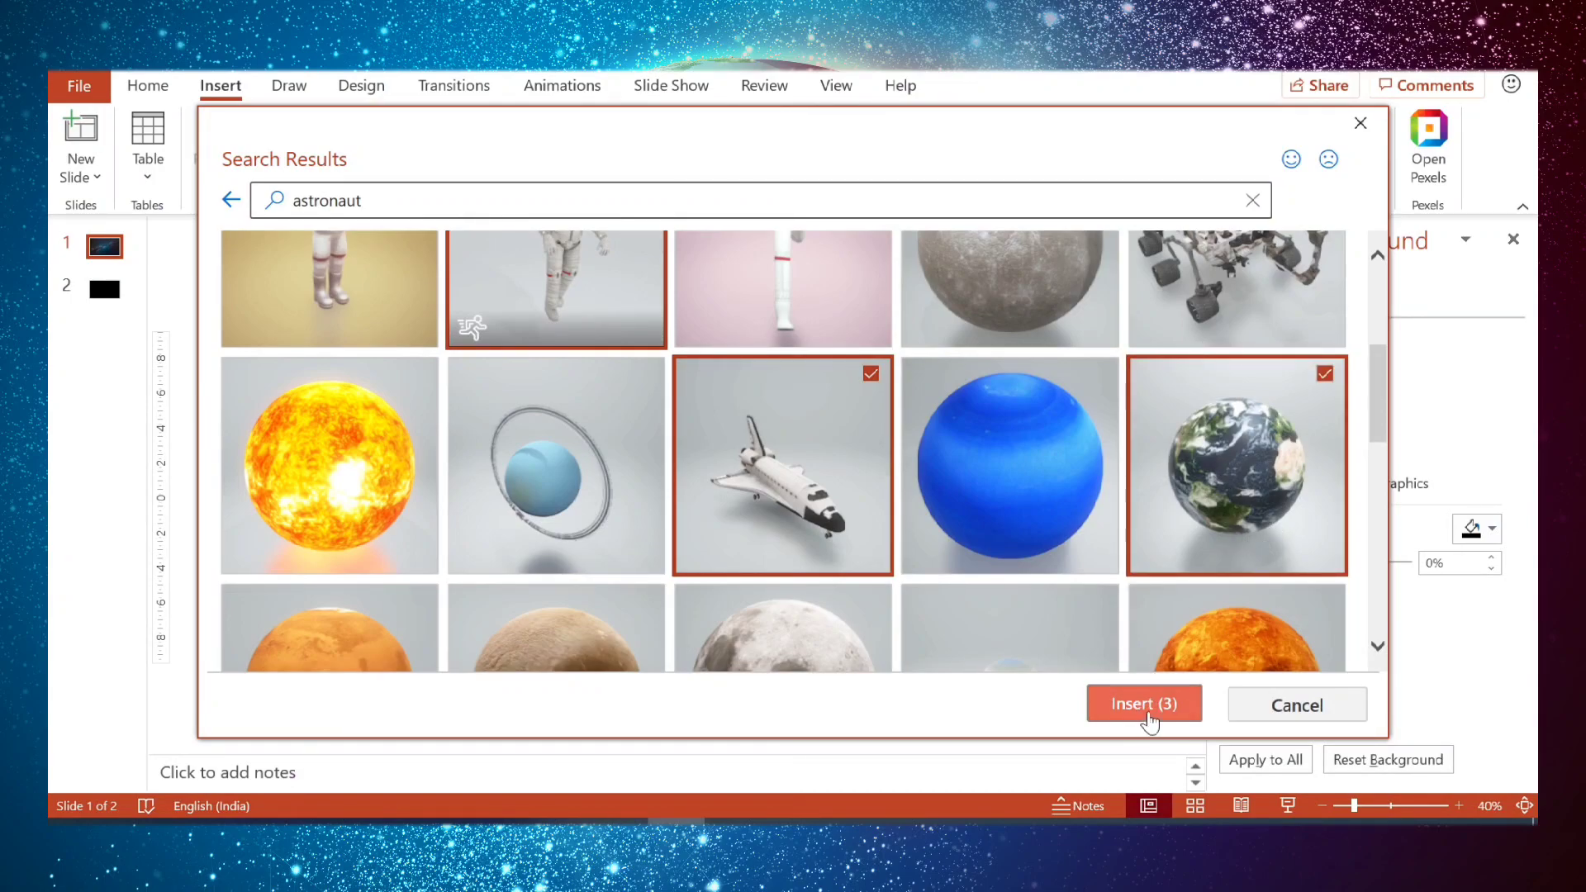
left_click(1149, 715)
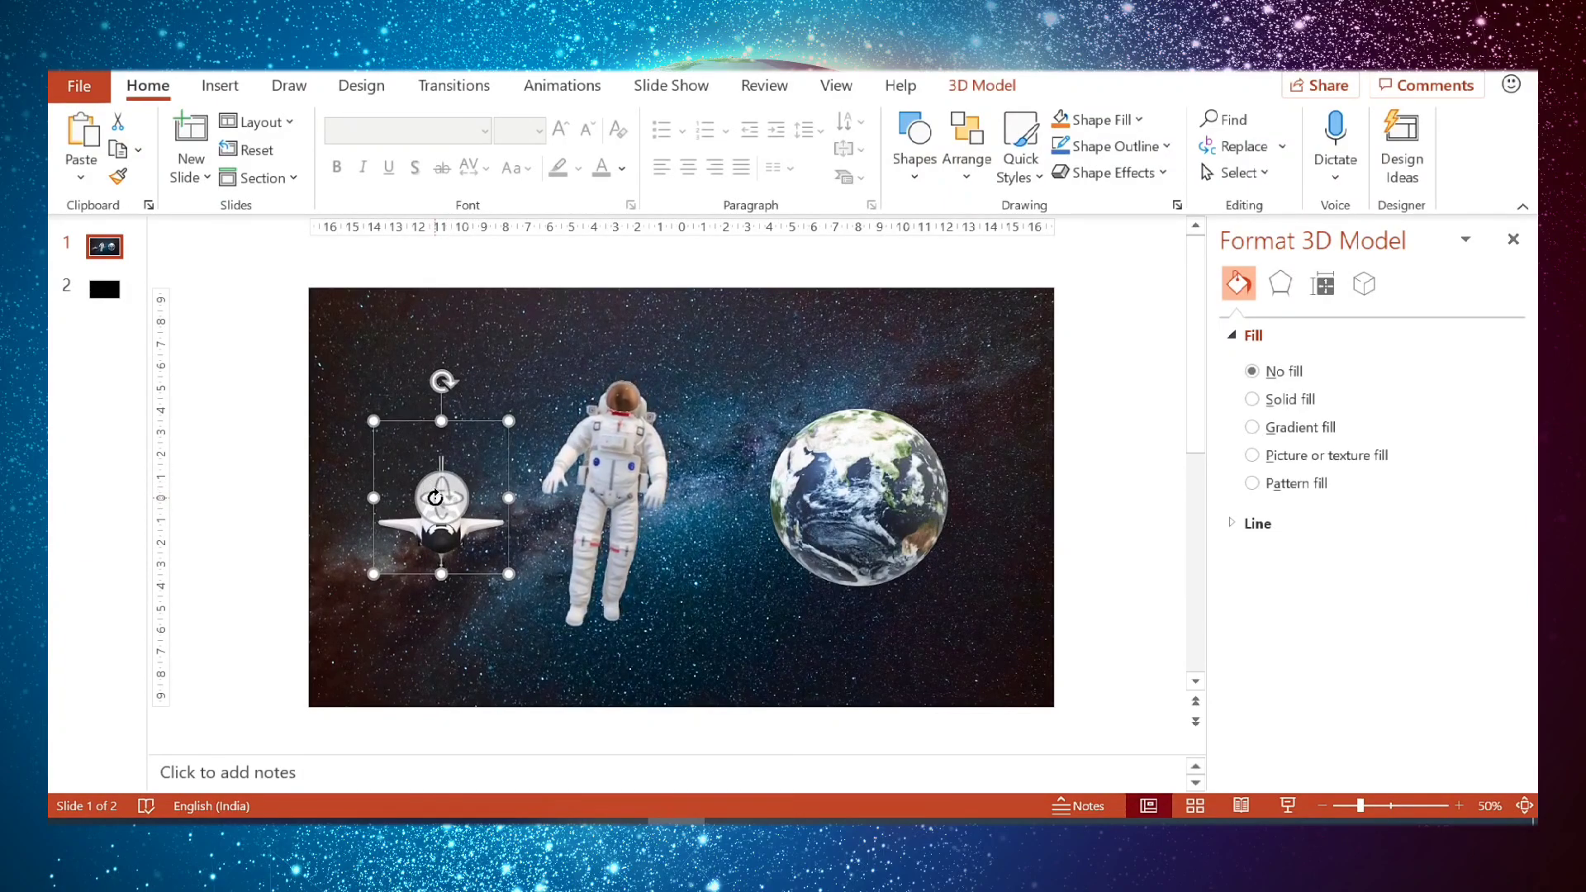
Turn the shuttle nose-up with its 3D rotate control, then check the astronaut and Earth placement
left_click_drag(400, 496, 430, 537)
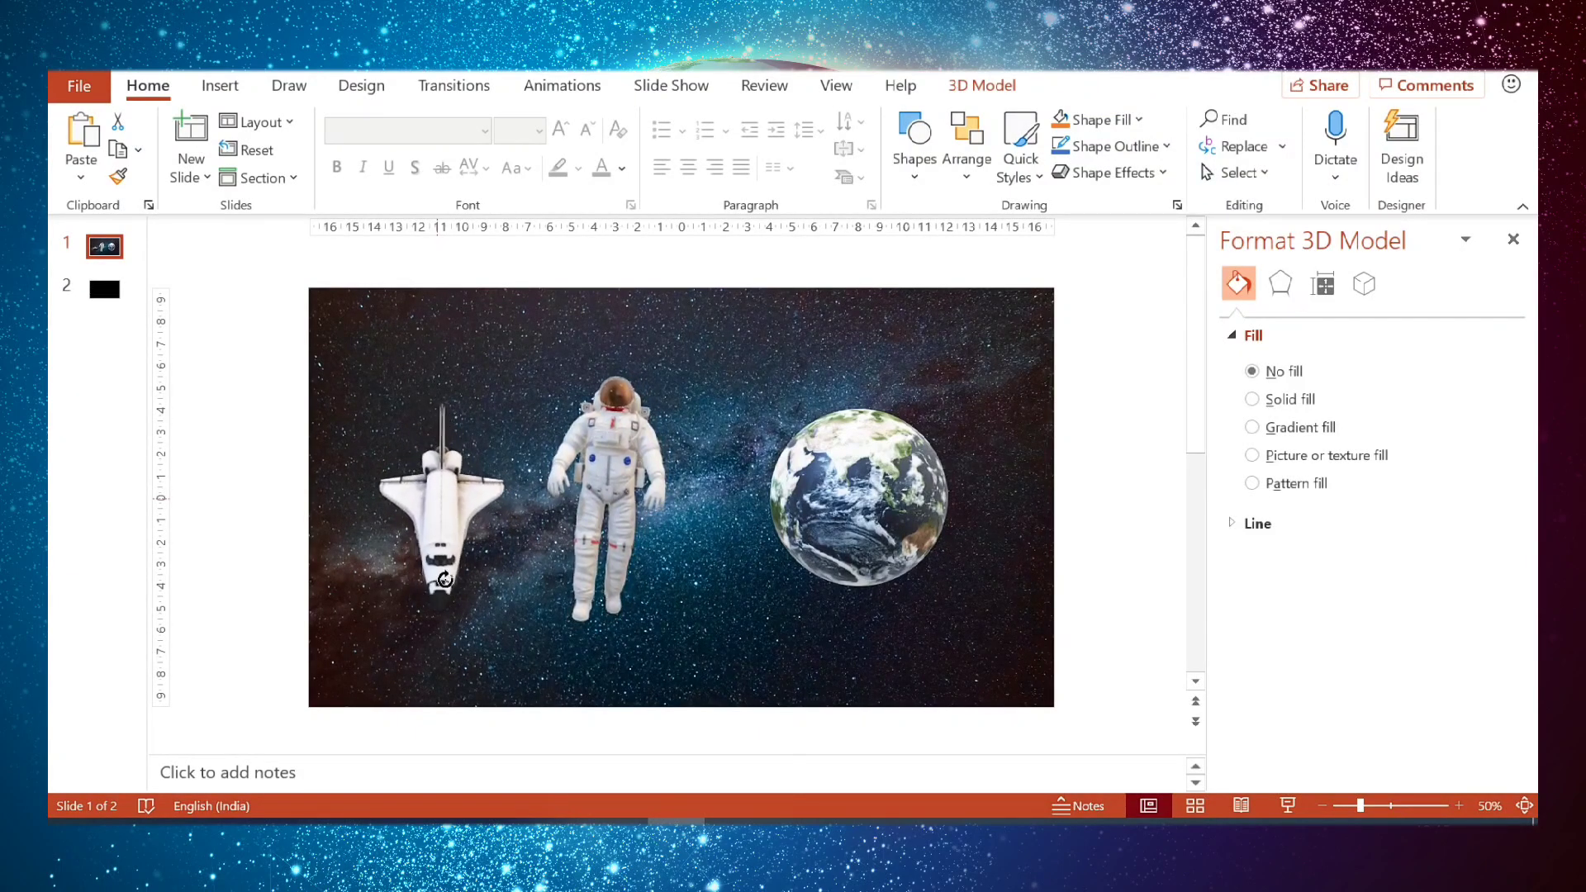
left_click(609, 434)
left_click(512, 512)
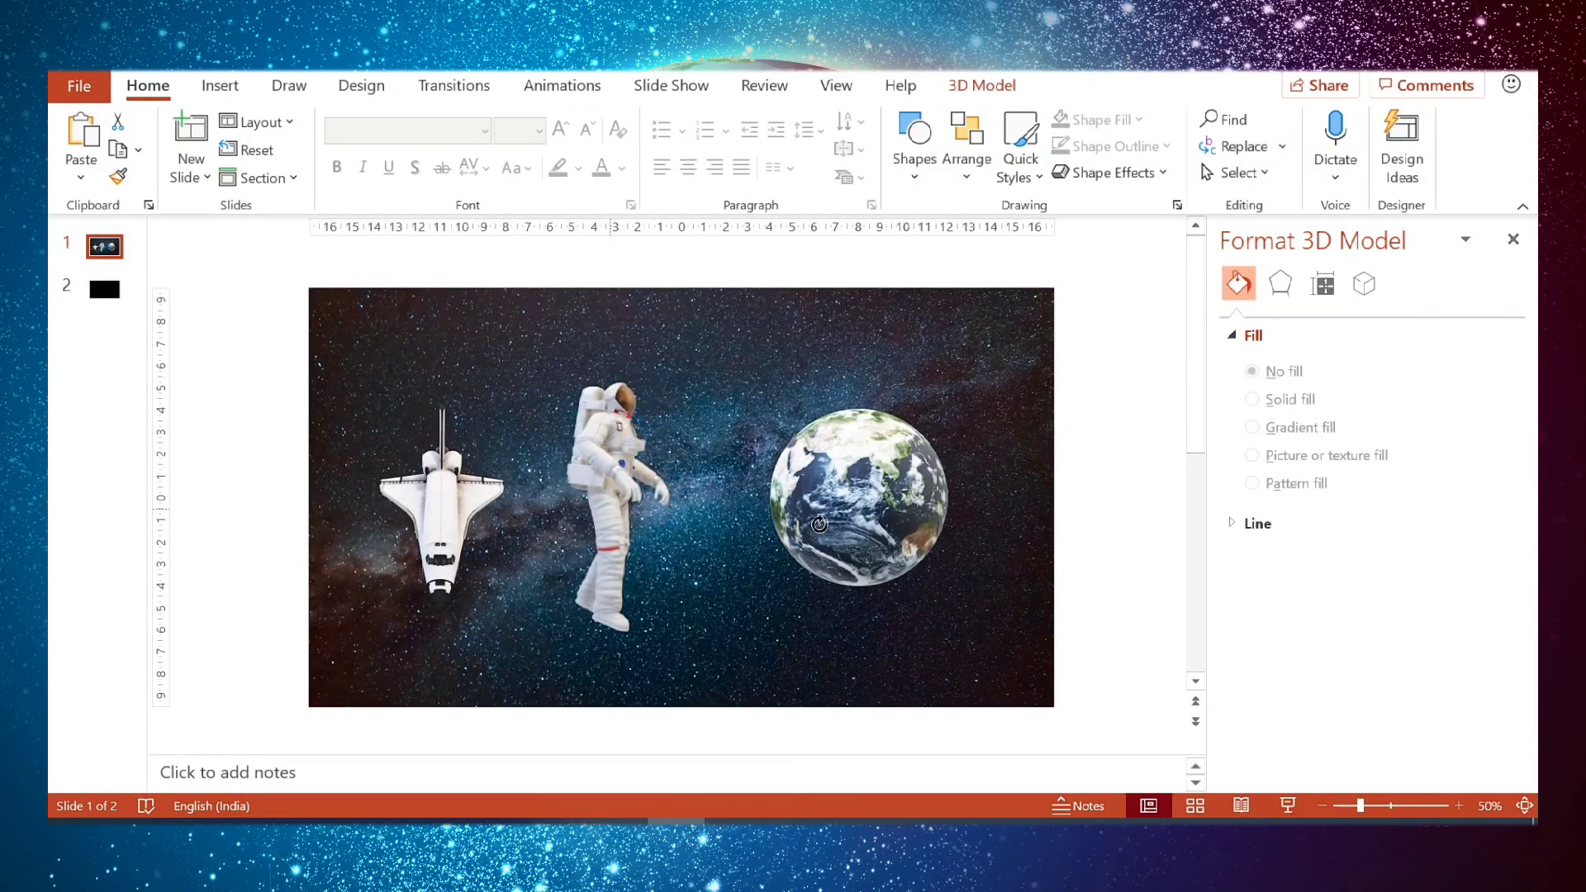
left_click(588, 583)
left_click(862, 499)
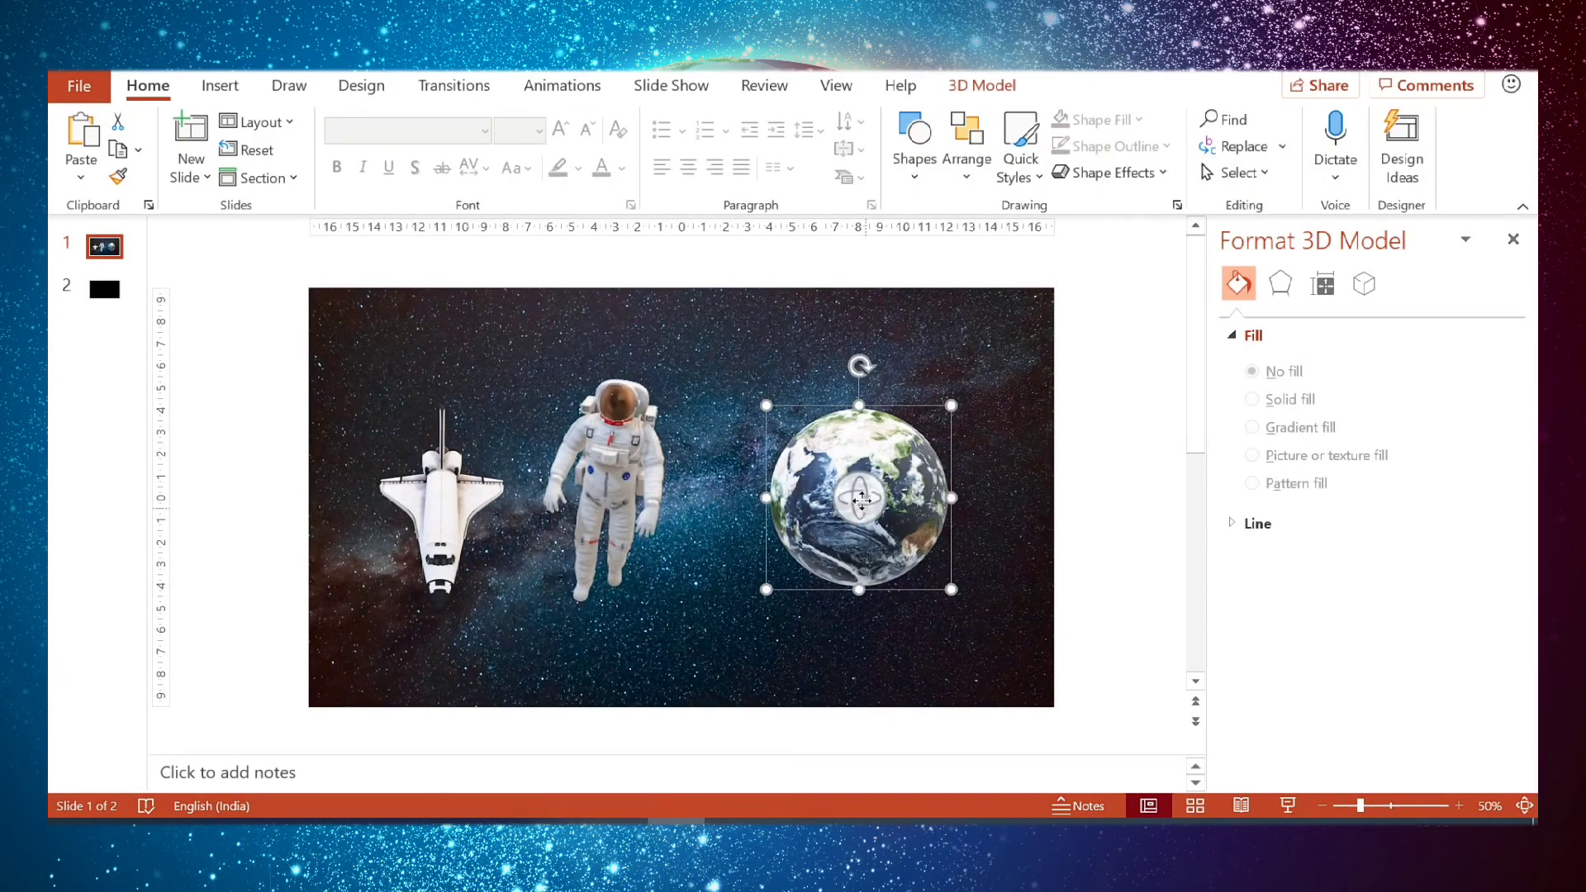
key("Escape")
key("Tab")
key("Tab")
Try Scenes 2, 3 and 4 on the astronaut, then set it back to Scene 1
left_click(870, 499)
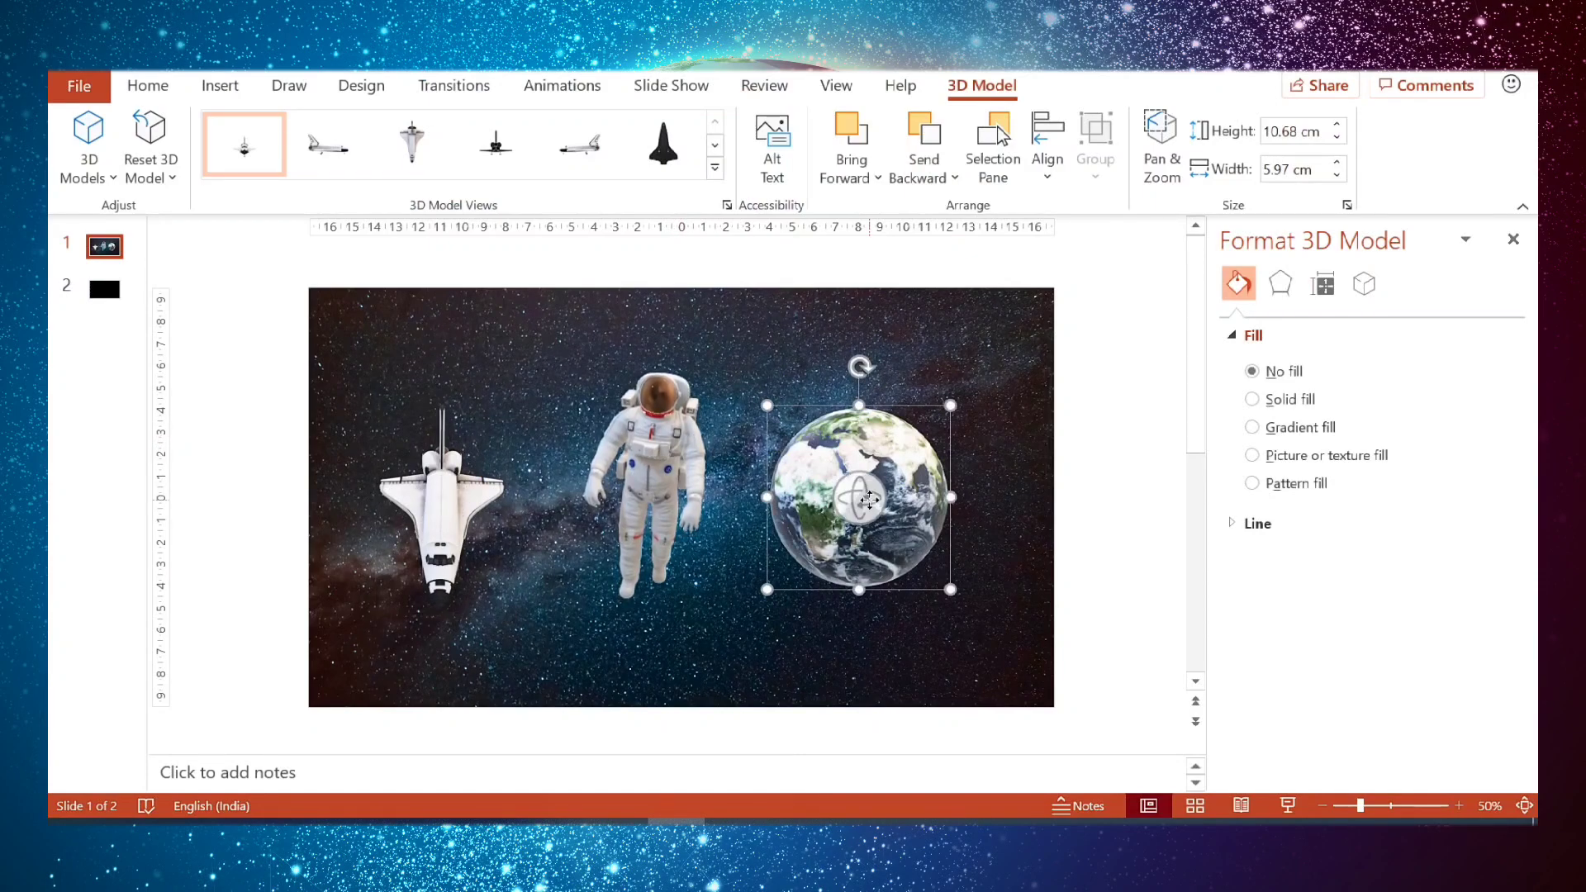
left_click(672, 440)
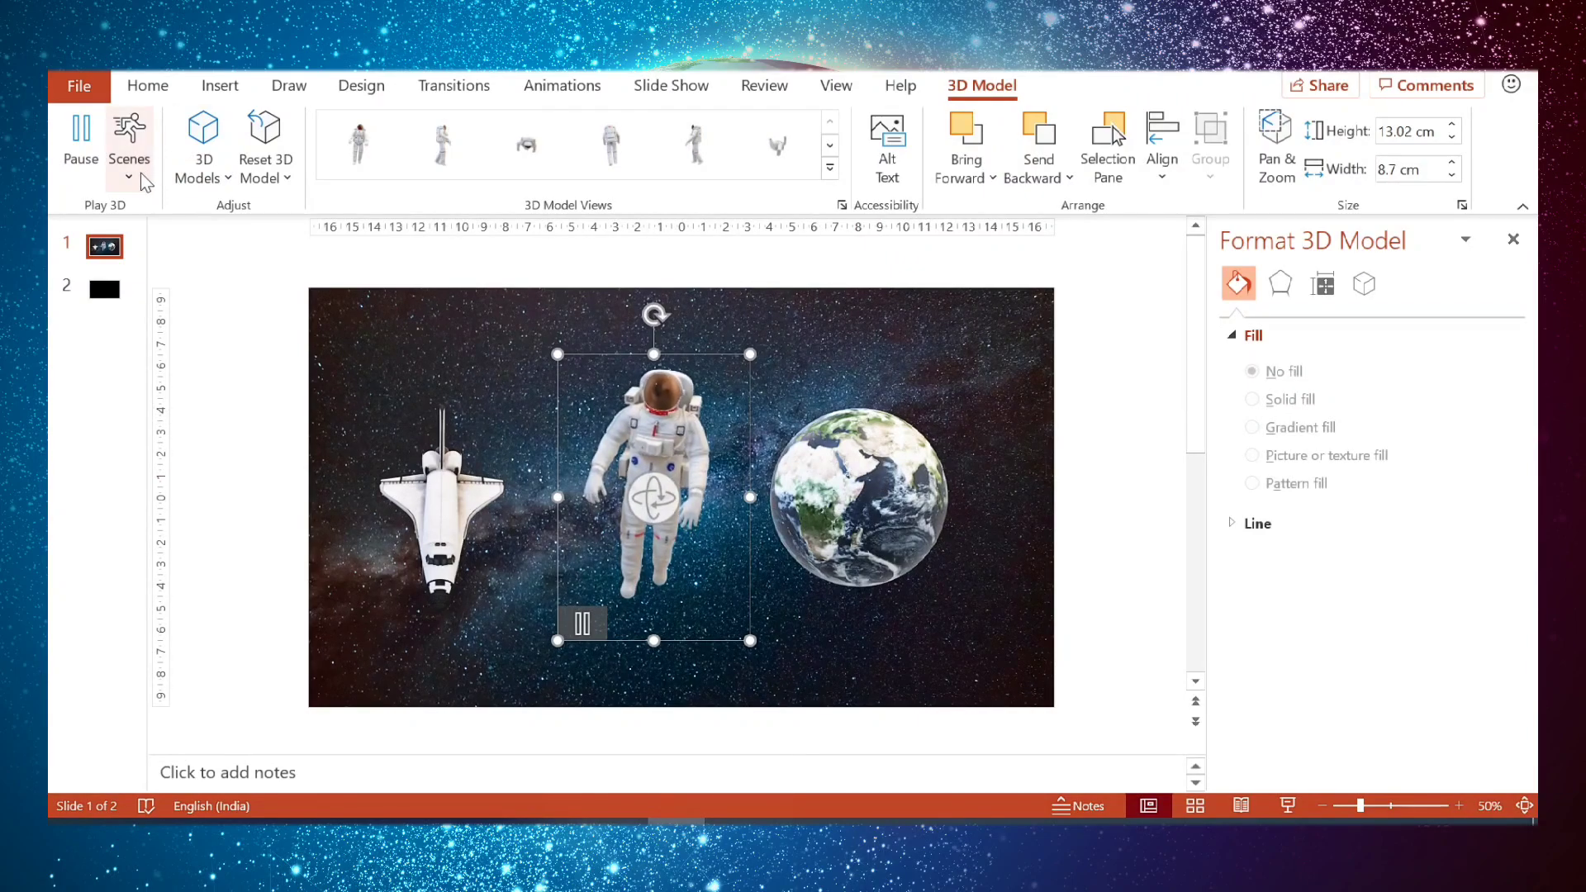
left_click(129, 149)
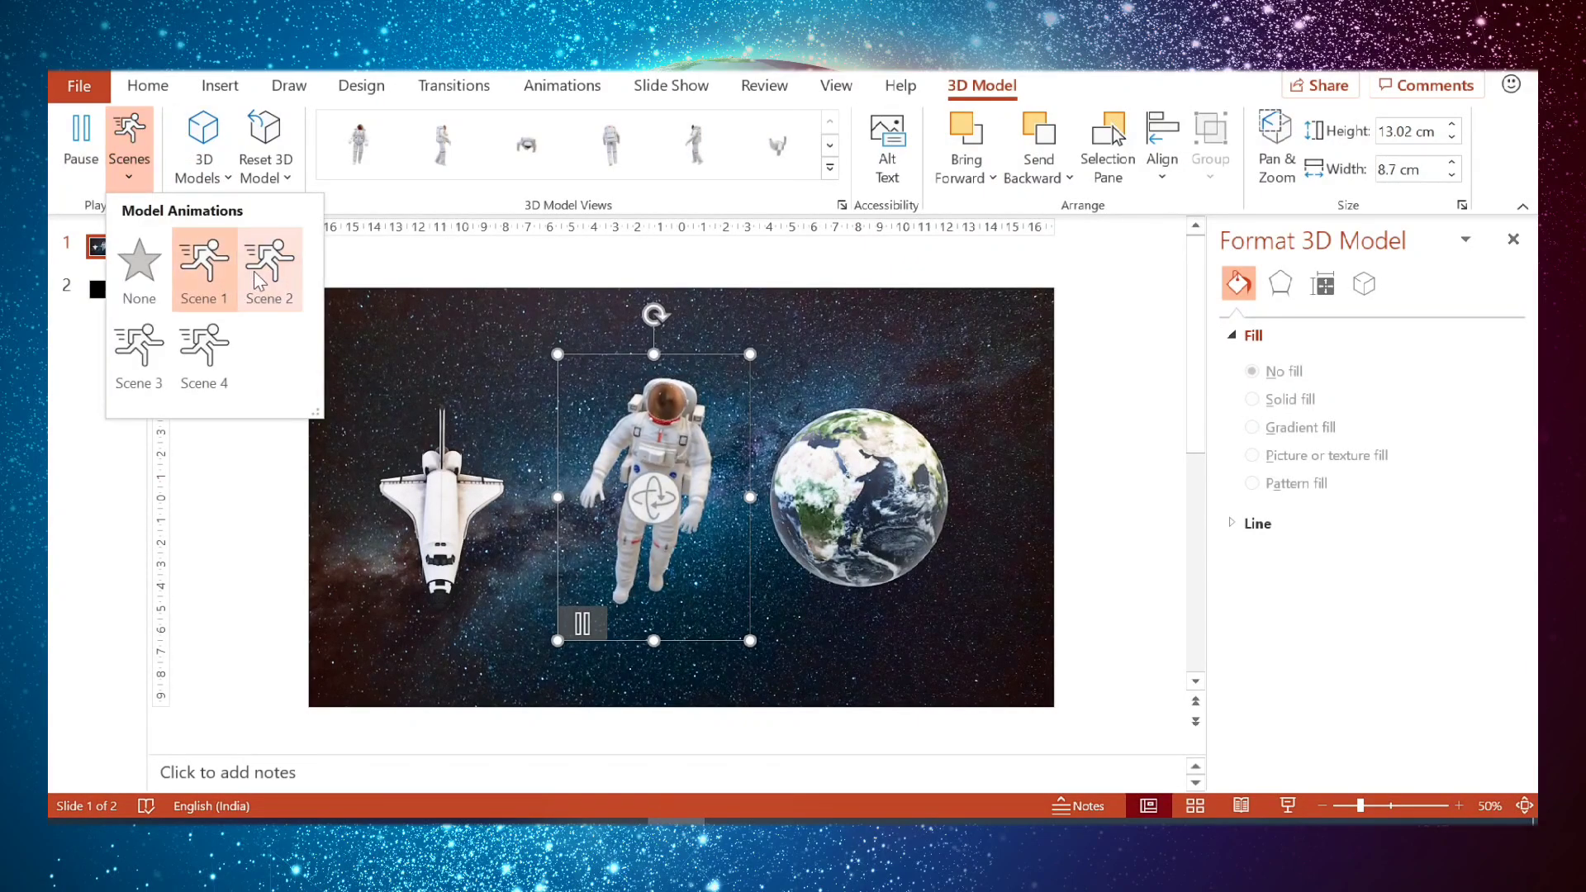
left_click(276, 281)
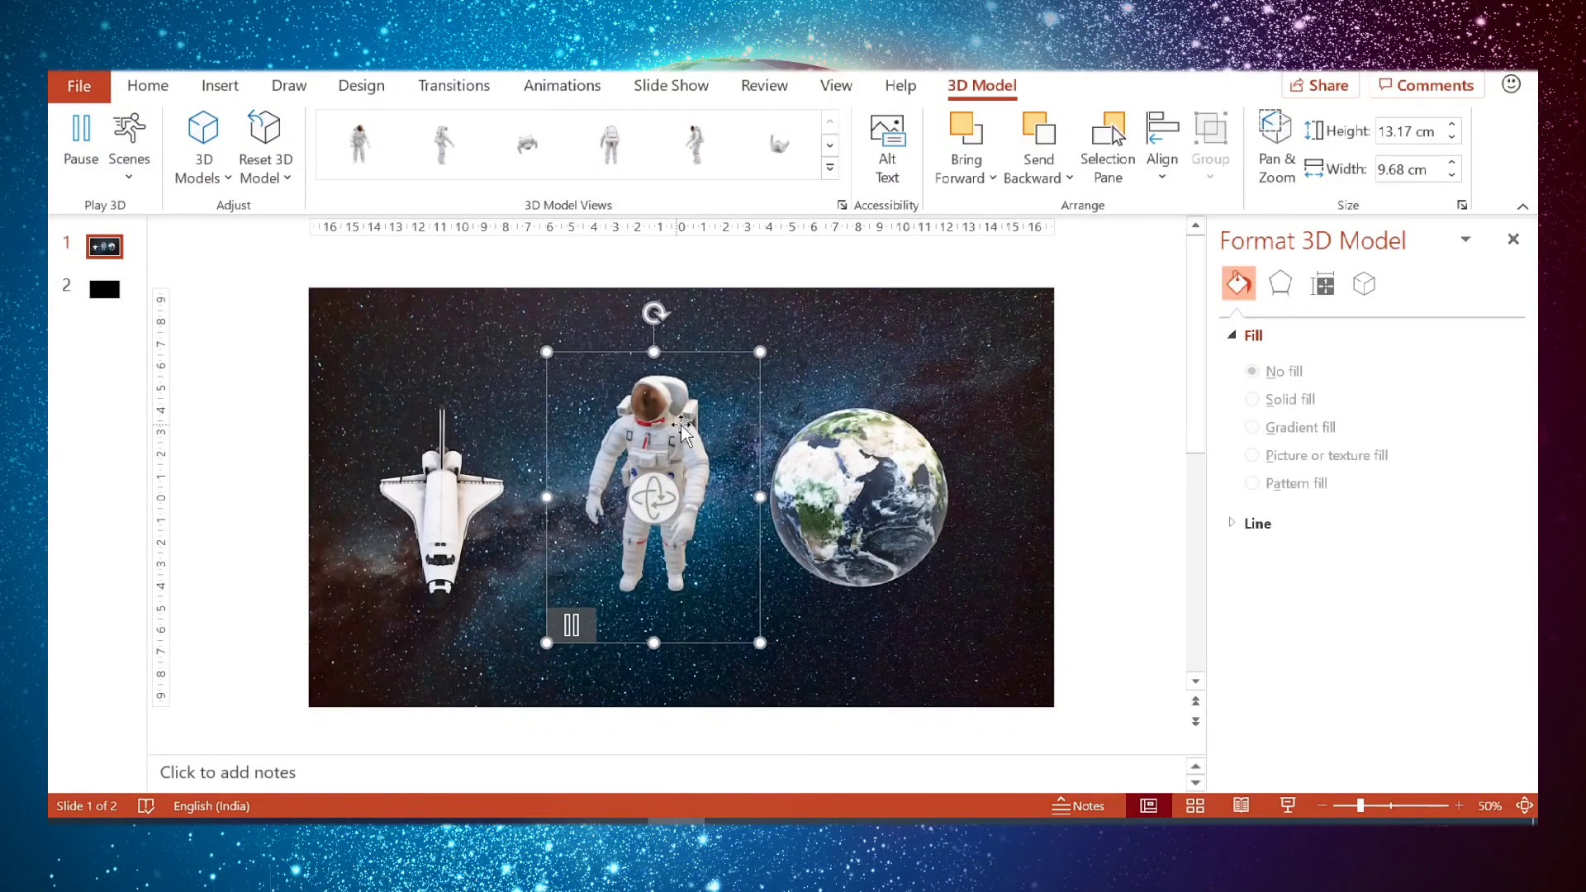
left_click(129, 149)
left_click(136, 356)
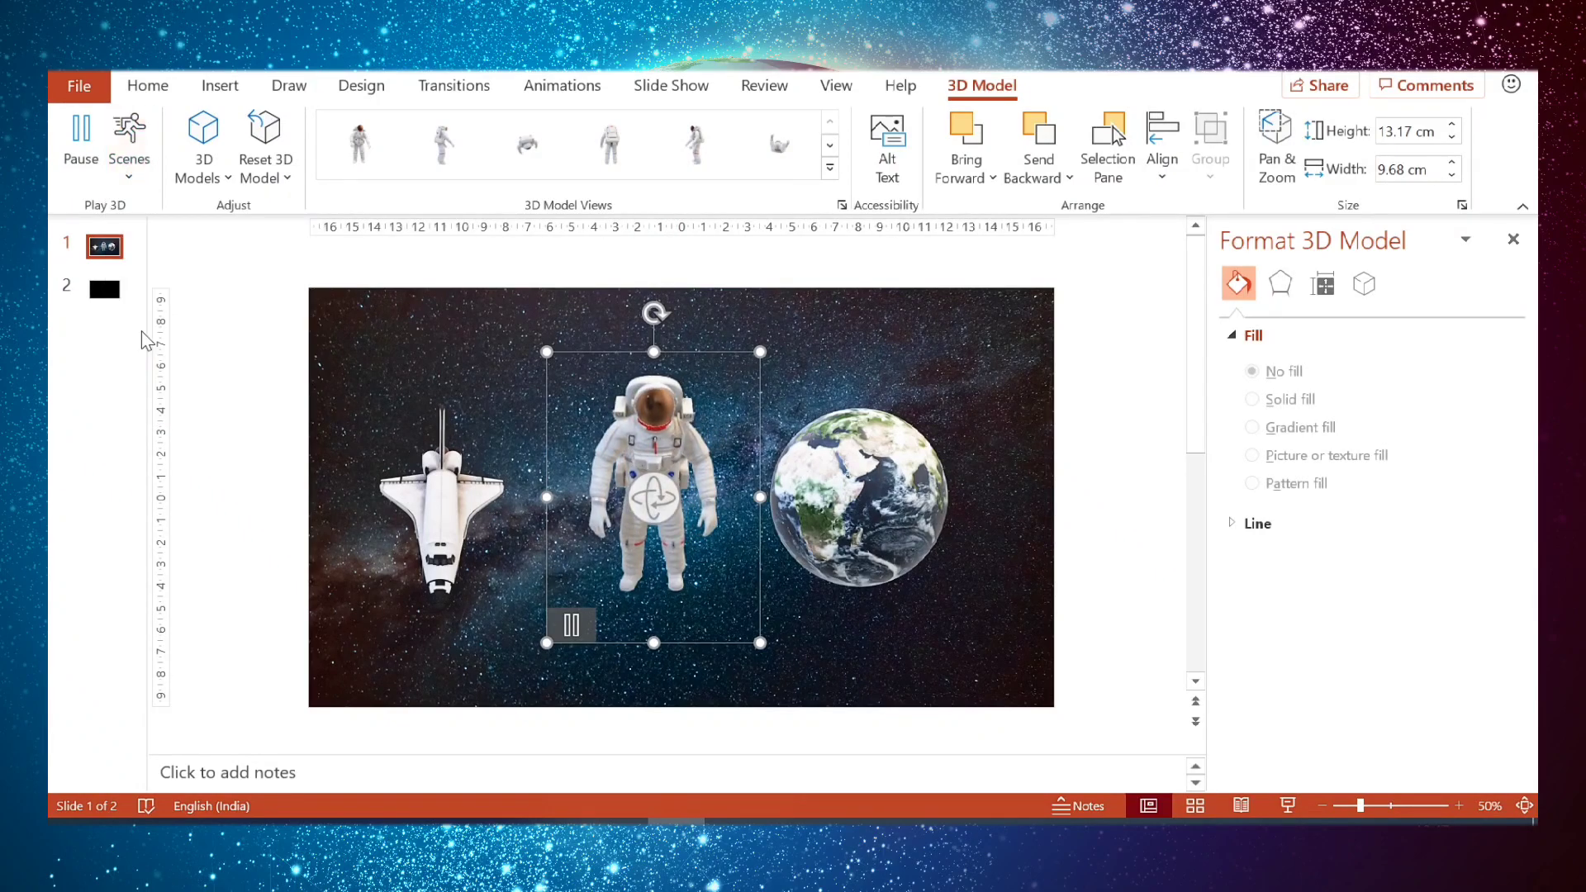
left_click(128, 160)
left_click(220, 351)
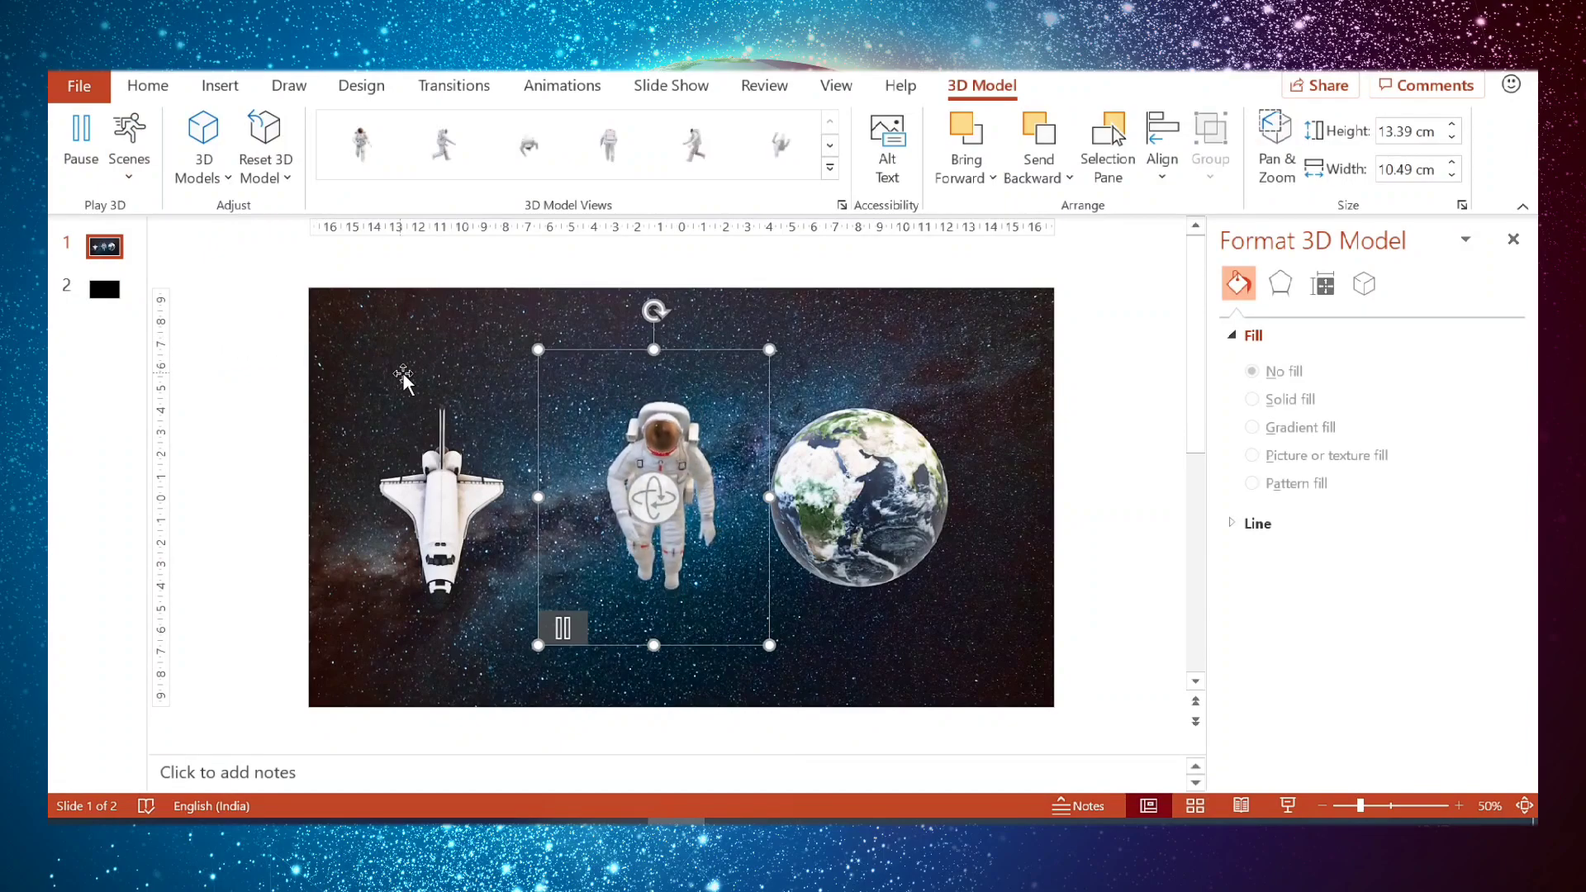
left_click(129, 153)
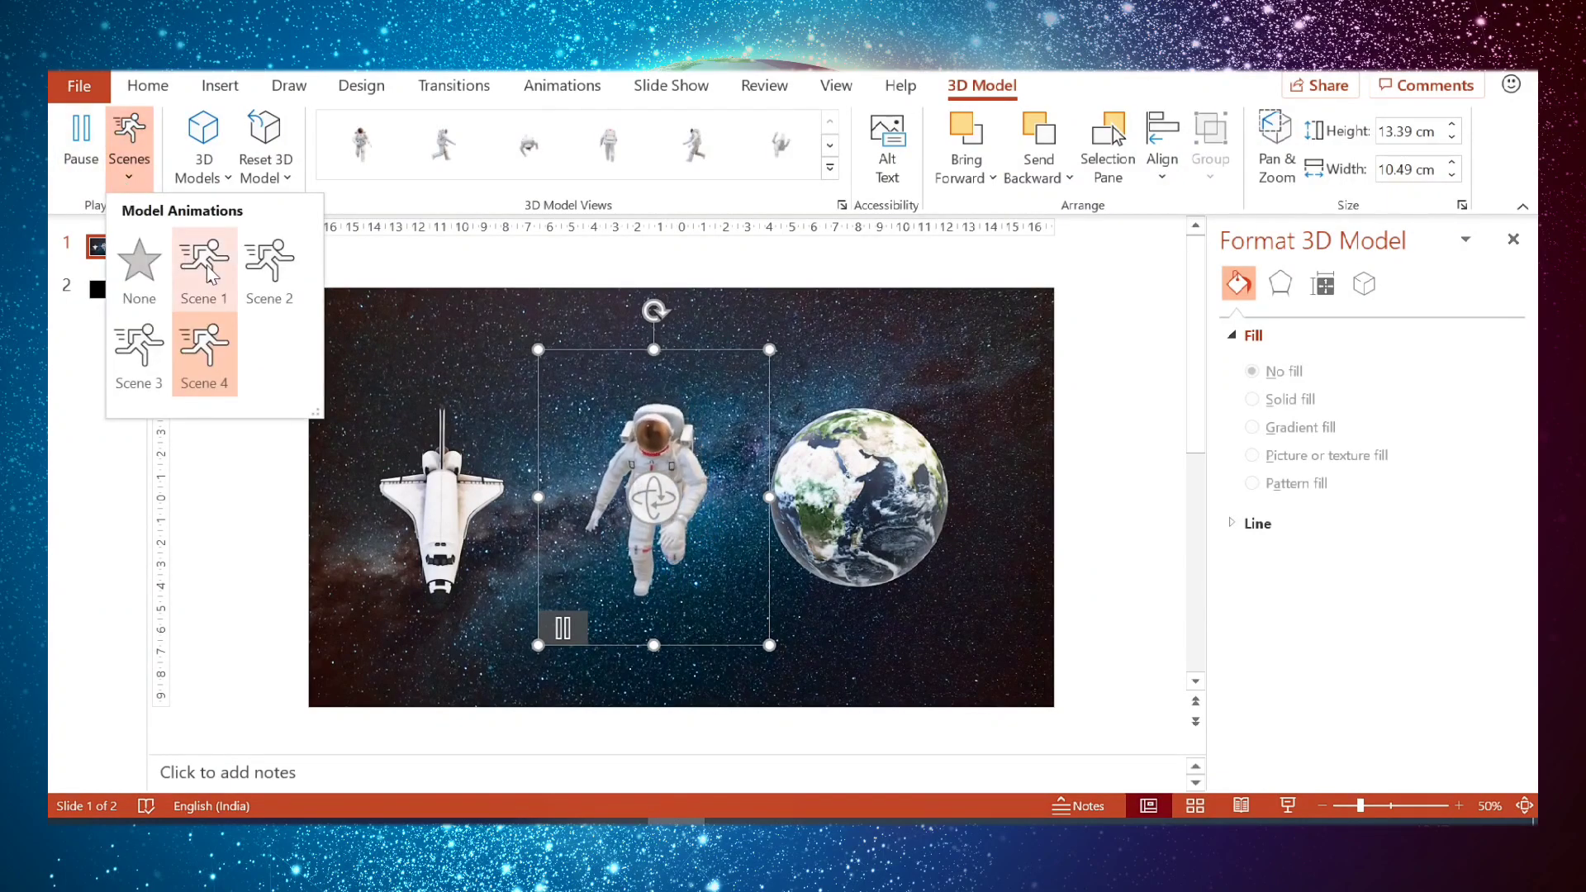
left_click(205, 272)
left_click(868, 449)
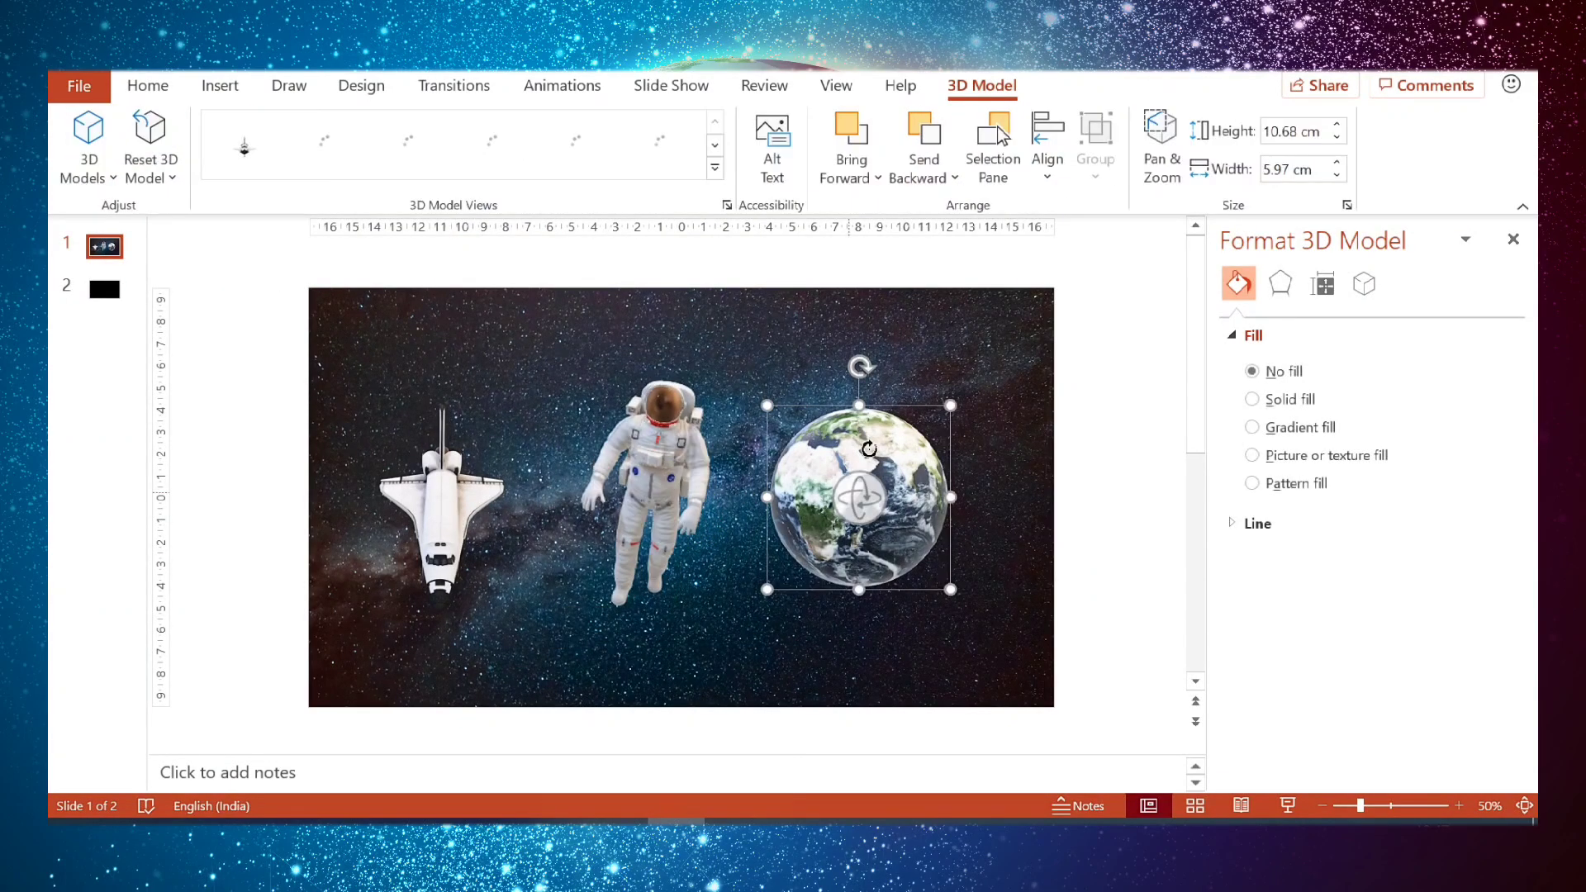
Spin the Earth in 3D and shrink the astronaut to 8.52 cm tall
left_click_drag(834, 439, 977, 634)
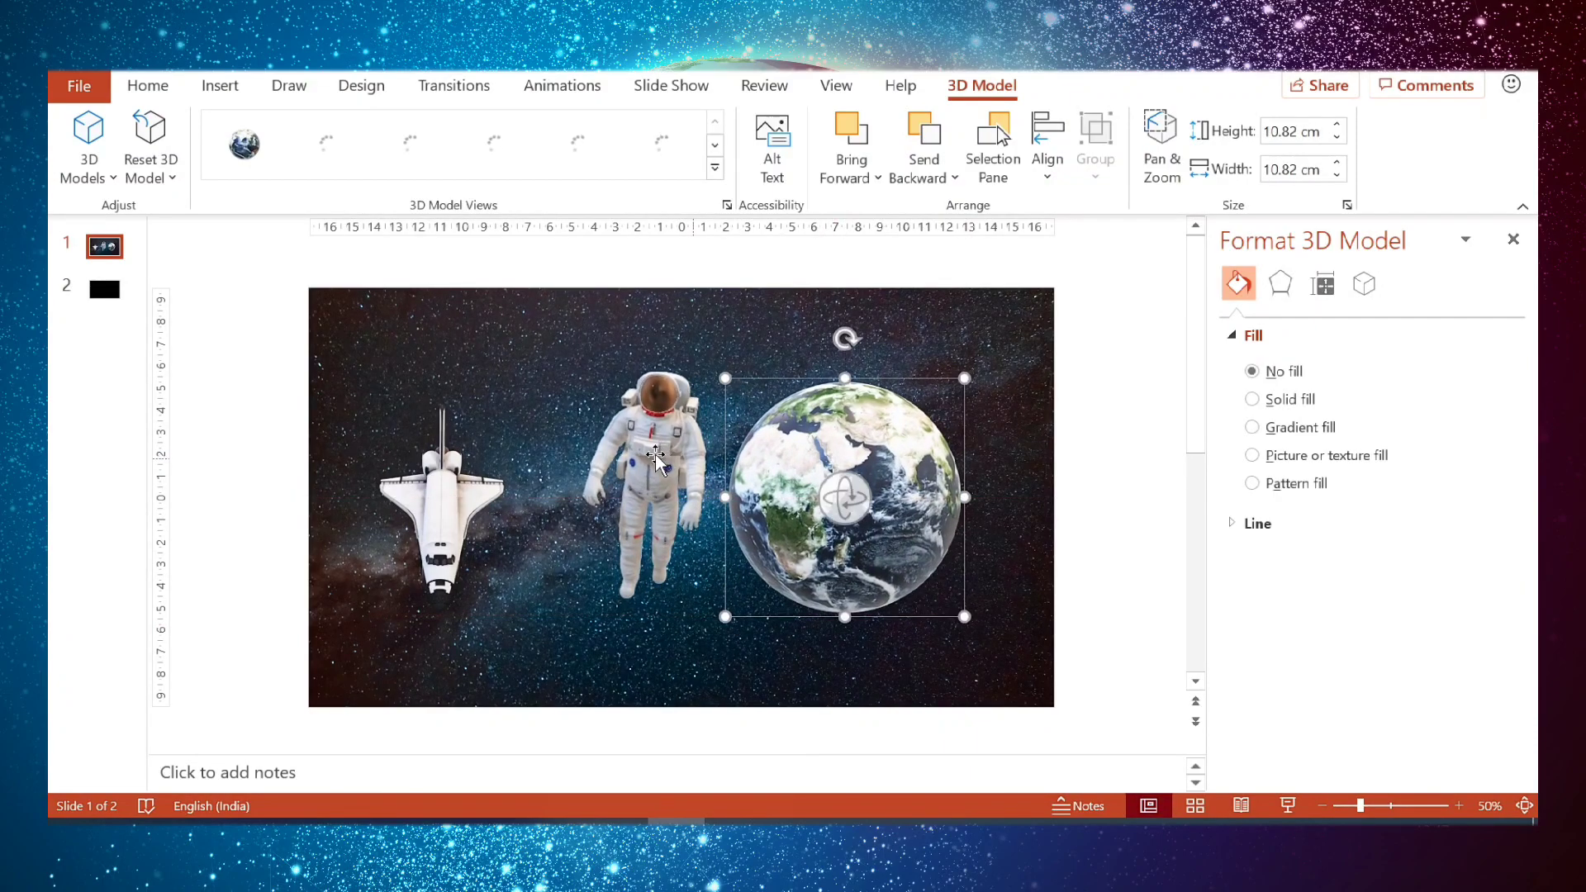
left_click(688, 415)
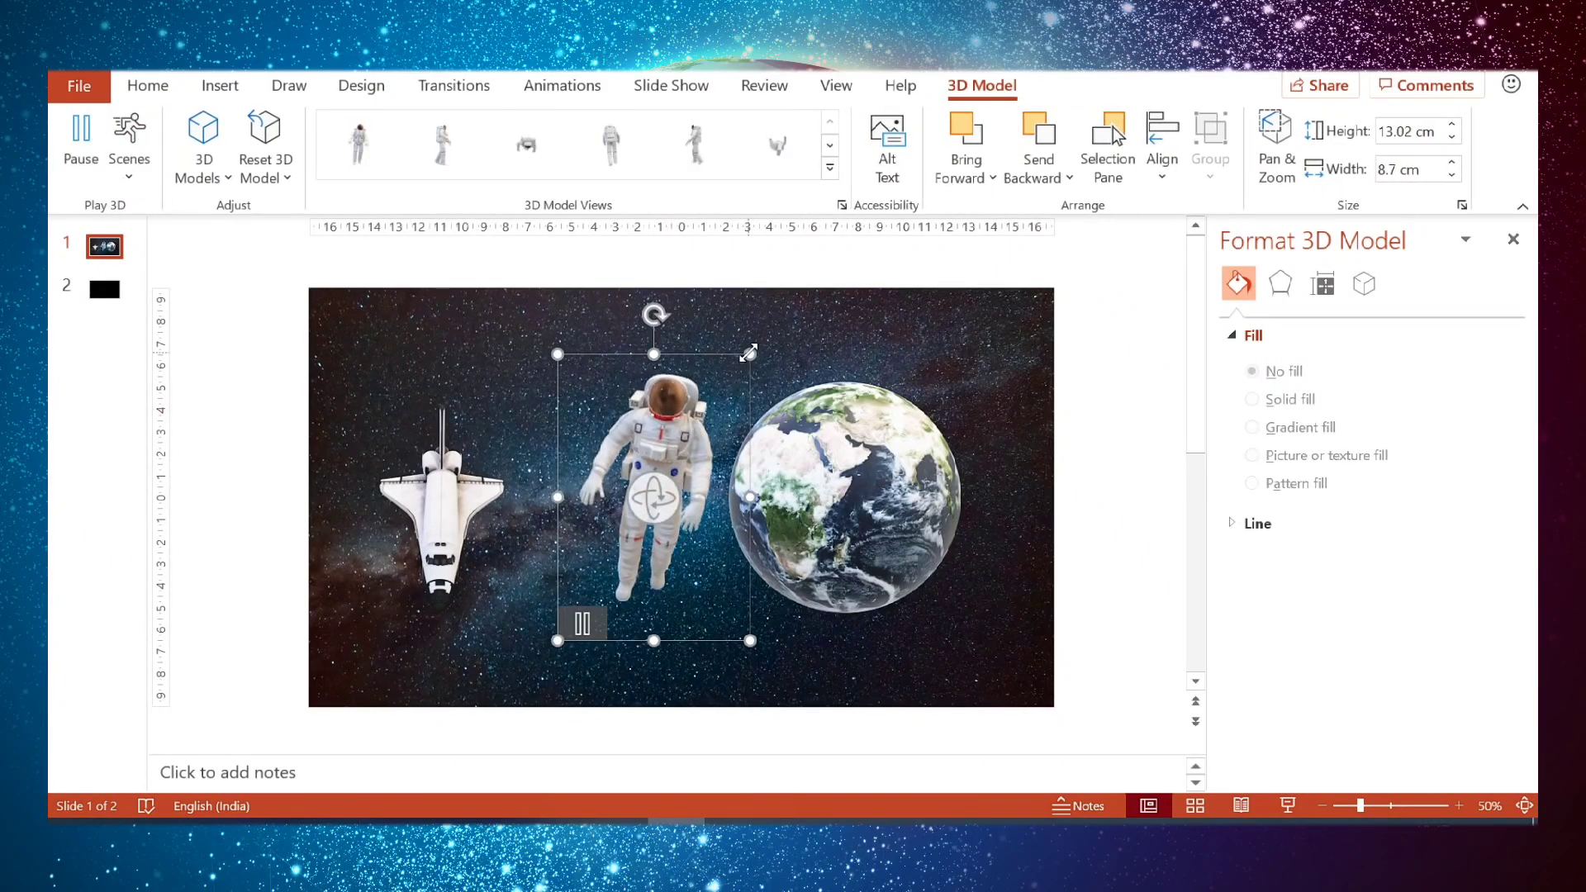
left_click_drag(689, 415, 684, 453)
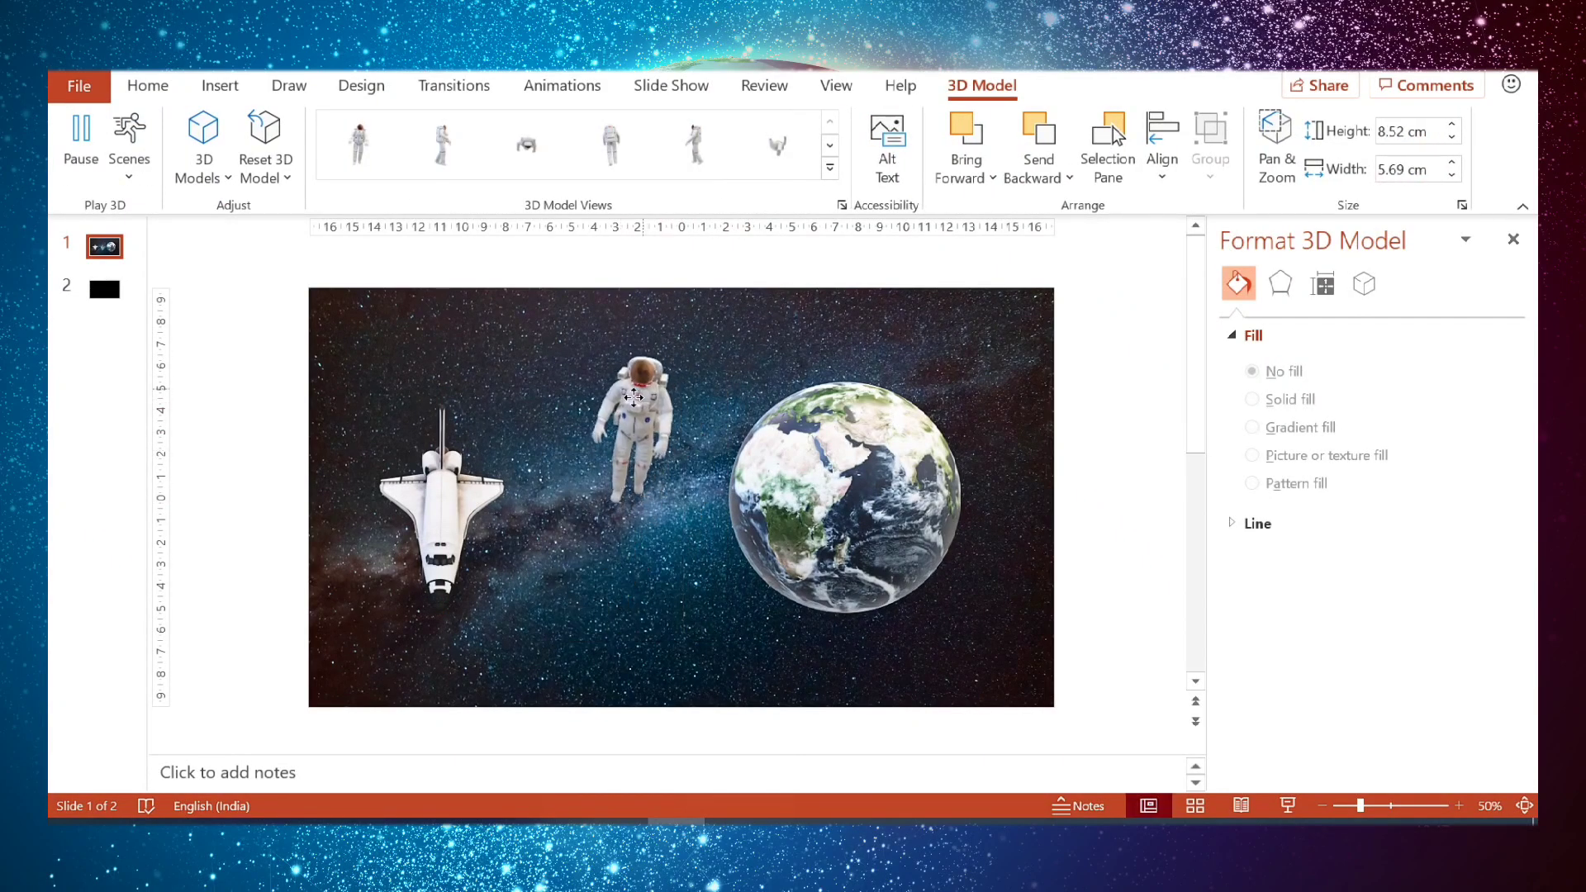
Turn the shuttle sideways at 10.25 cm wide and move it below the astronaut beside Earth
left_click(420, 512)
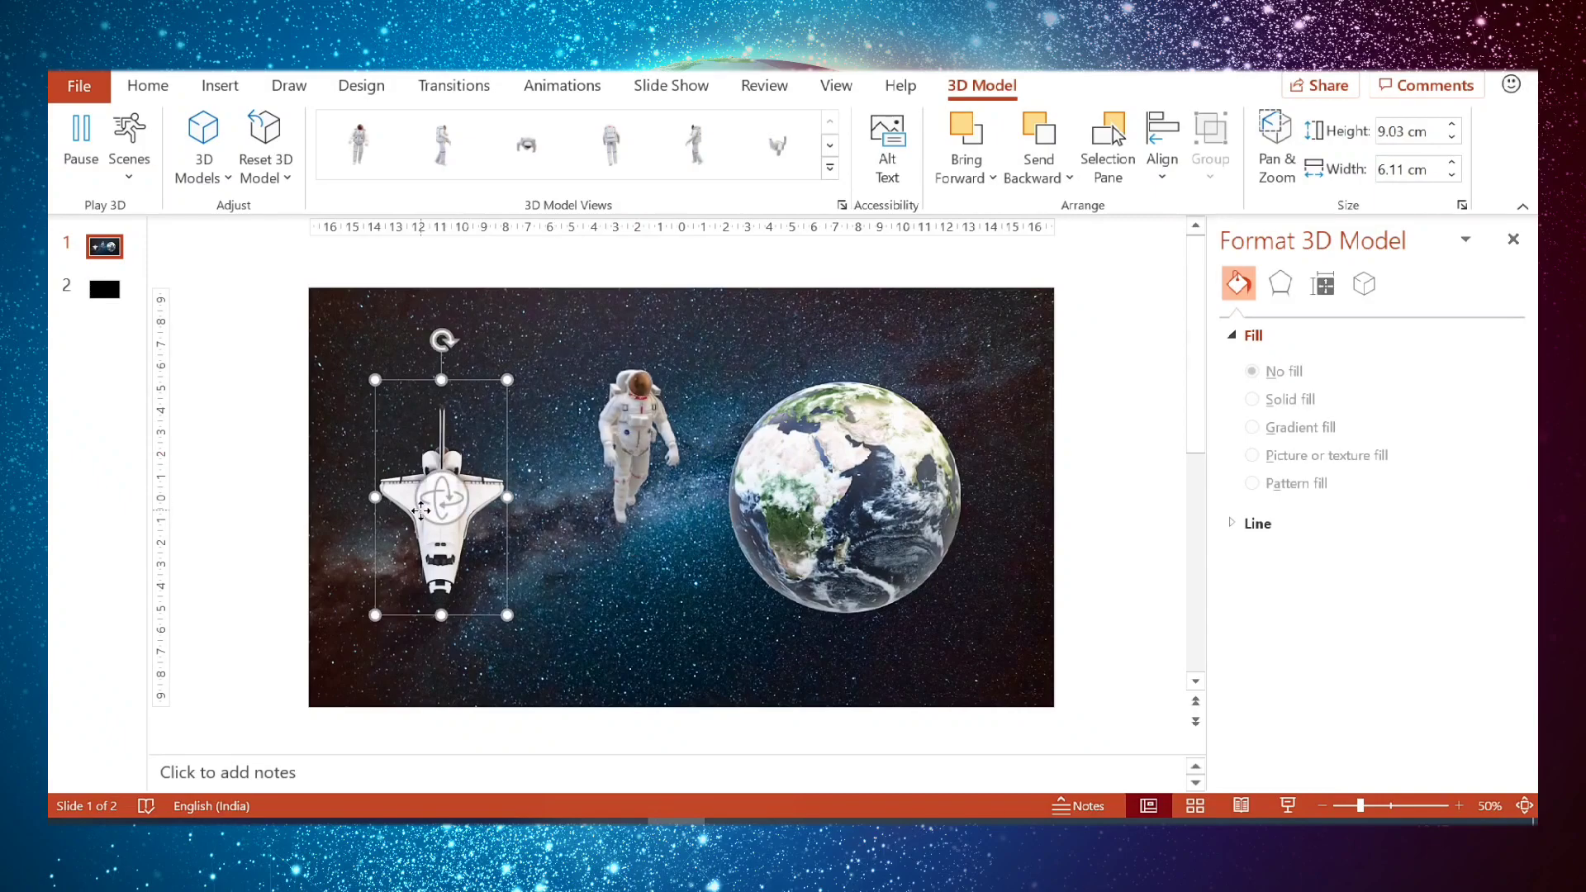
left_click_drag(452, 514, 592, 459)
left_click_drag(466, 513, 674, 607)
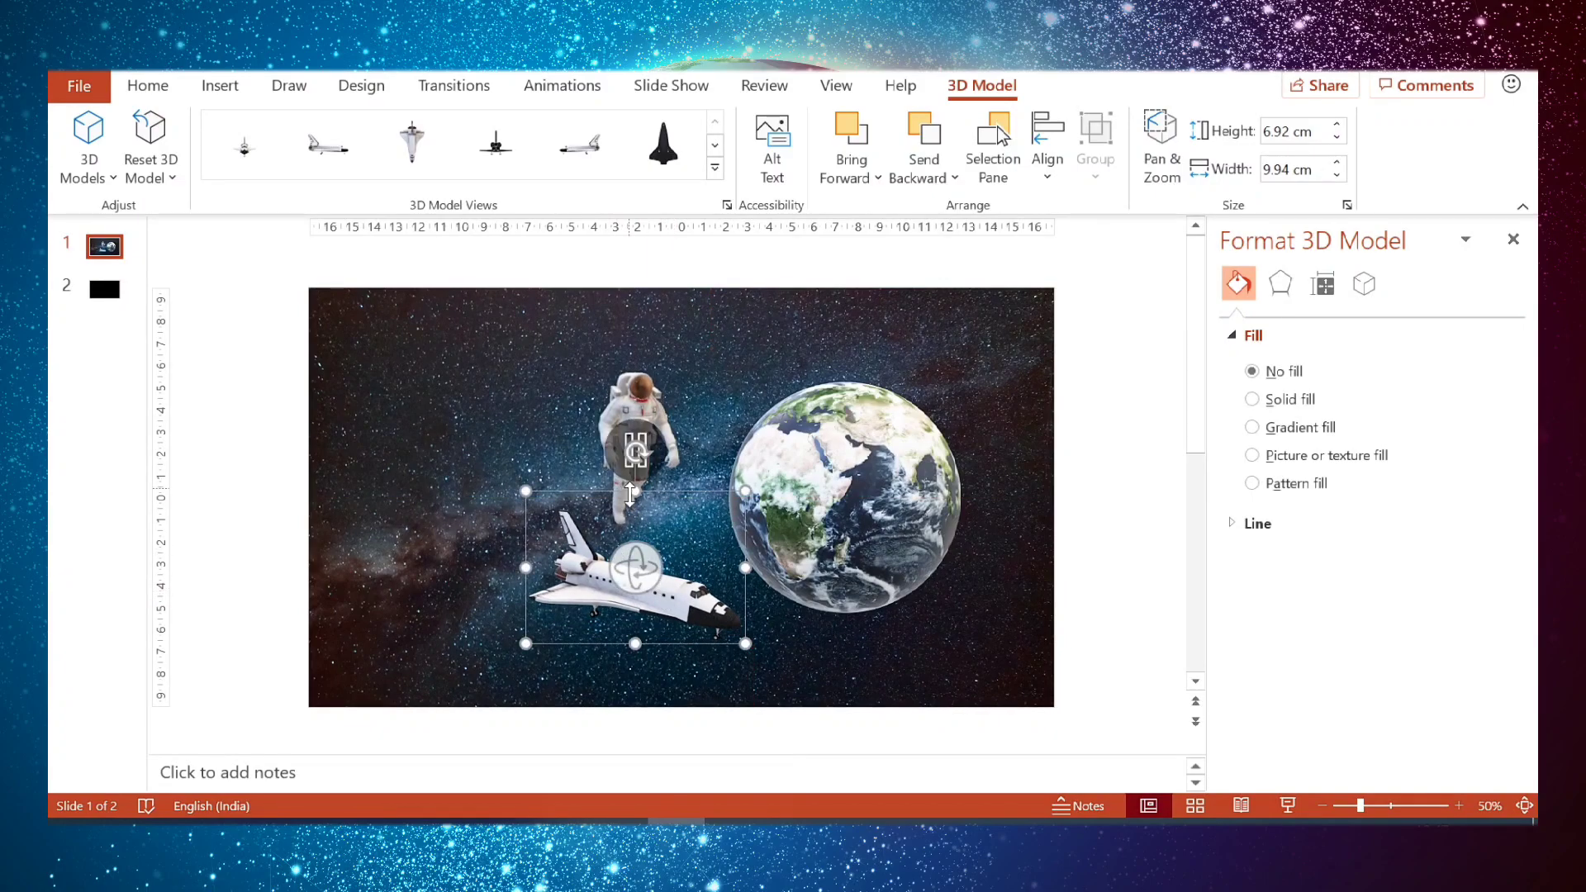
left_click_drag(646, 543, 642, 517)
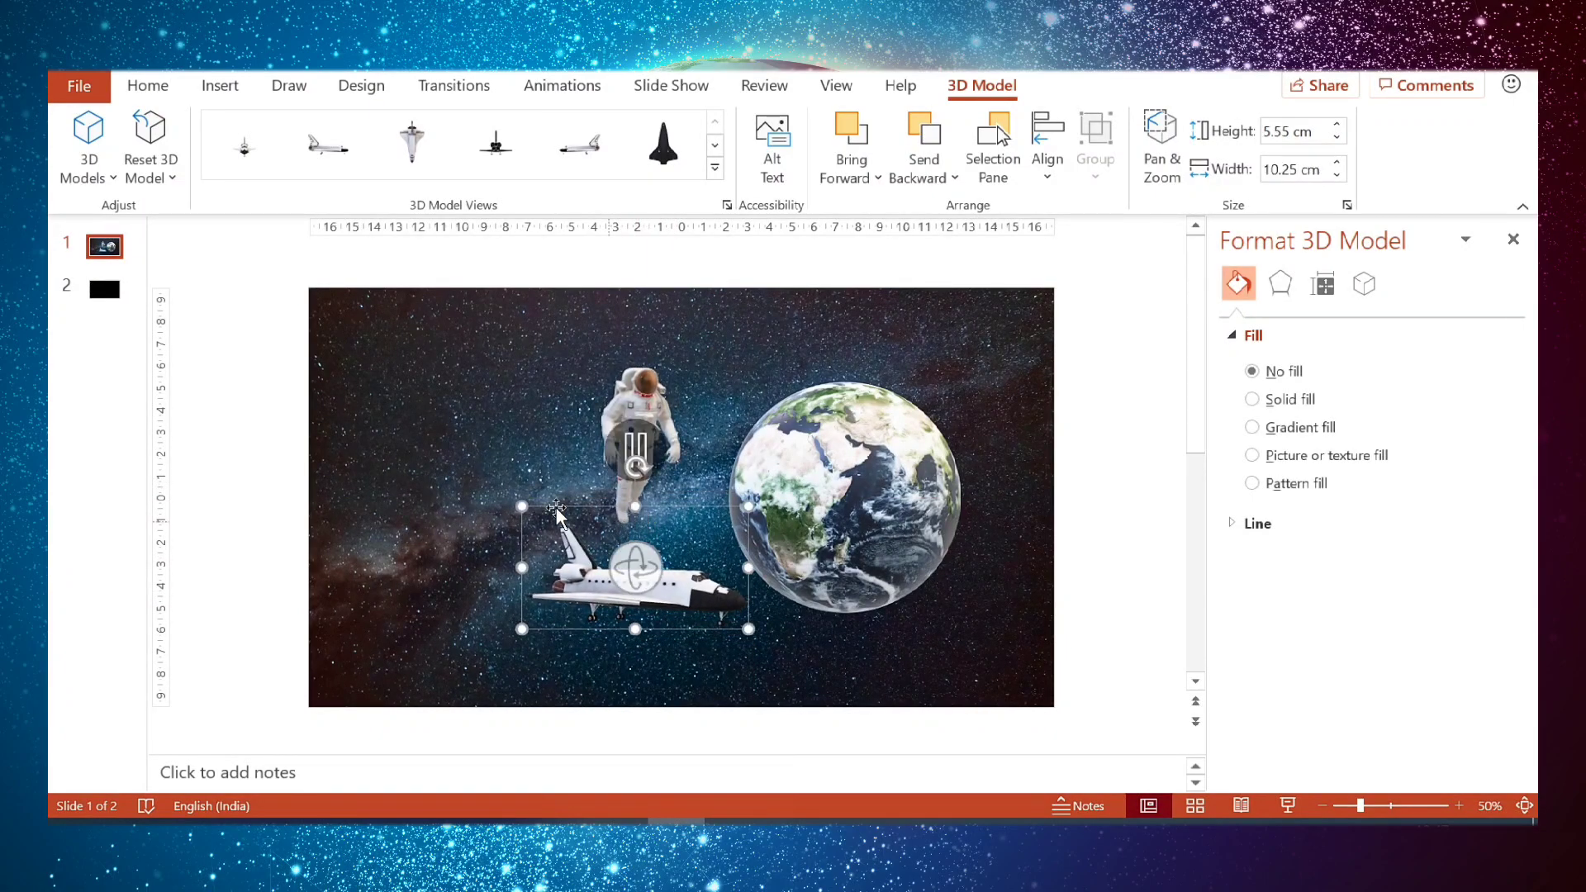
Duplicate slide 1 and move the Earth to the left side of slide 2
left_click(107, 249)
key("ctrl+d")
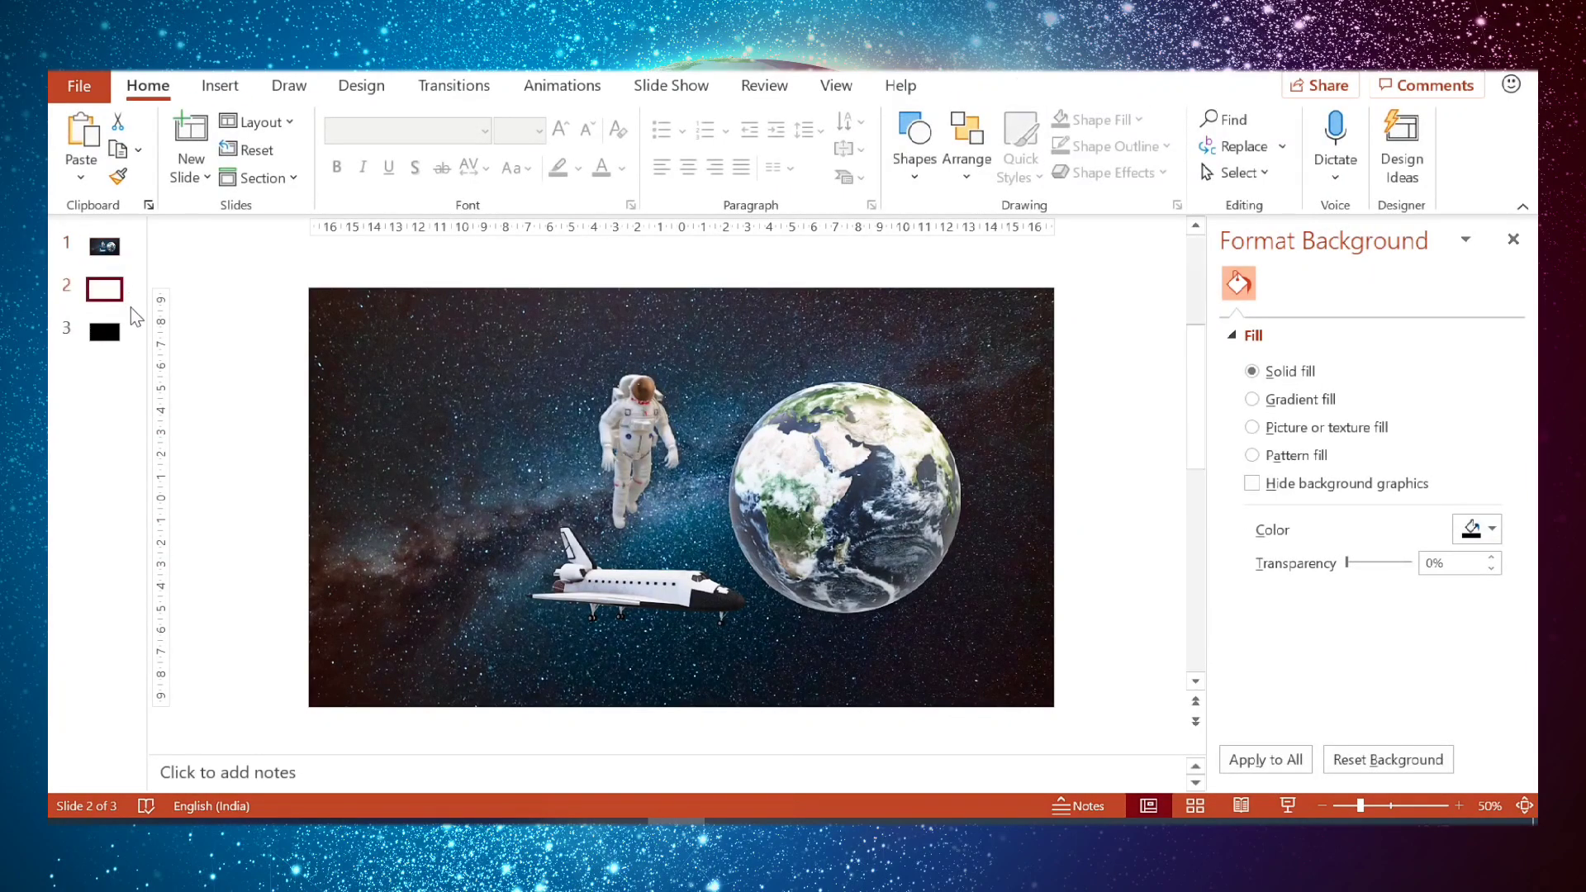
left_click(635, 423)
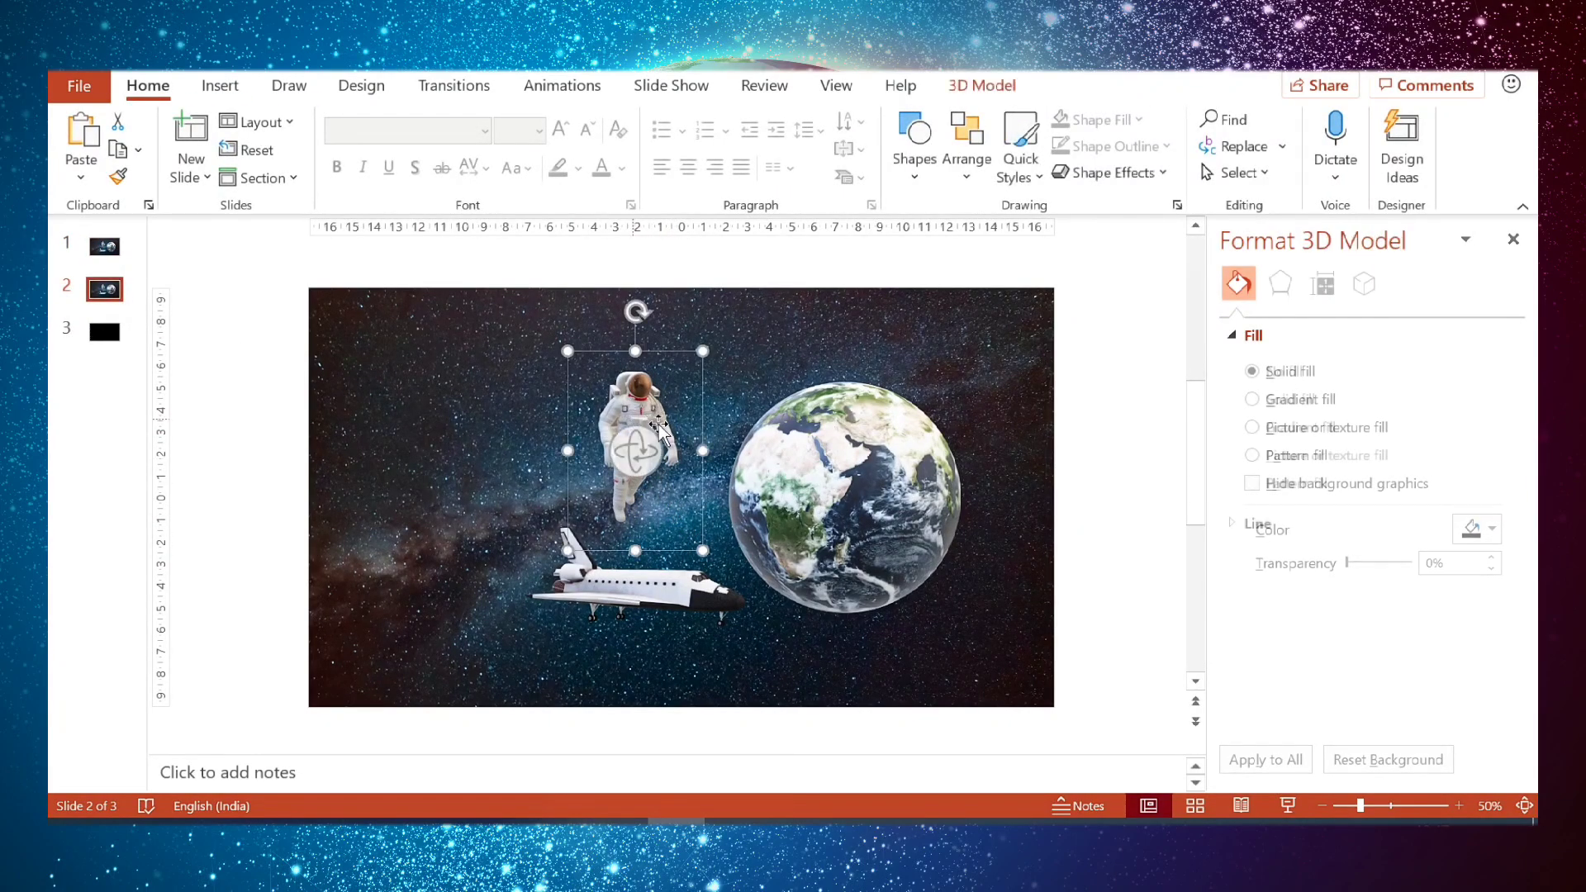
left_click(864, 471)
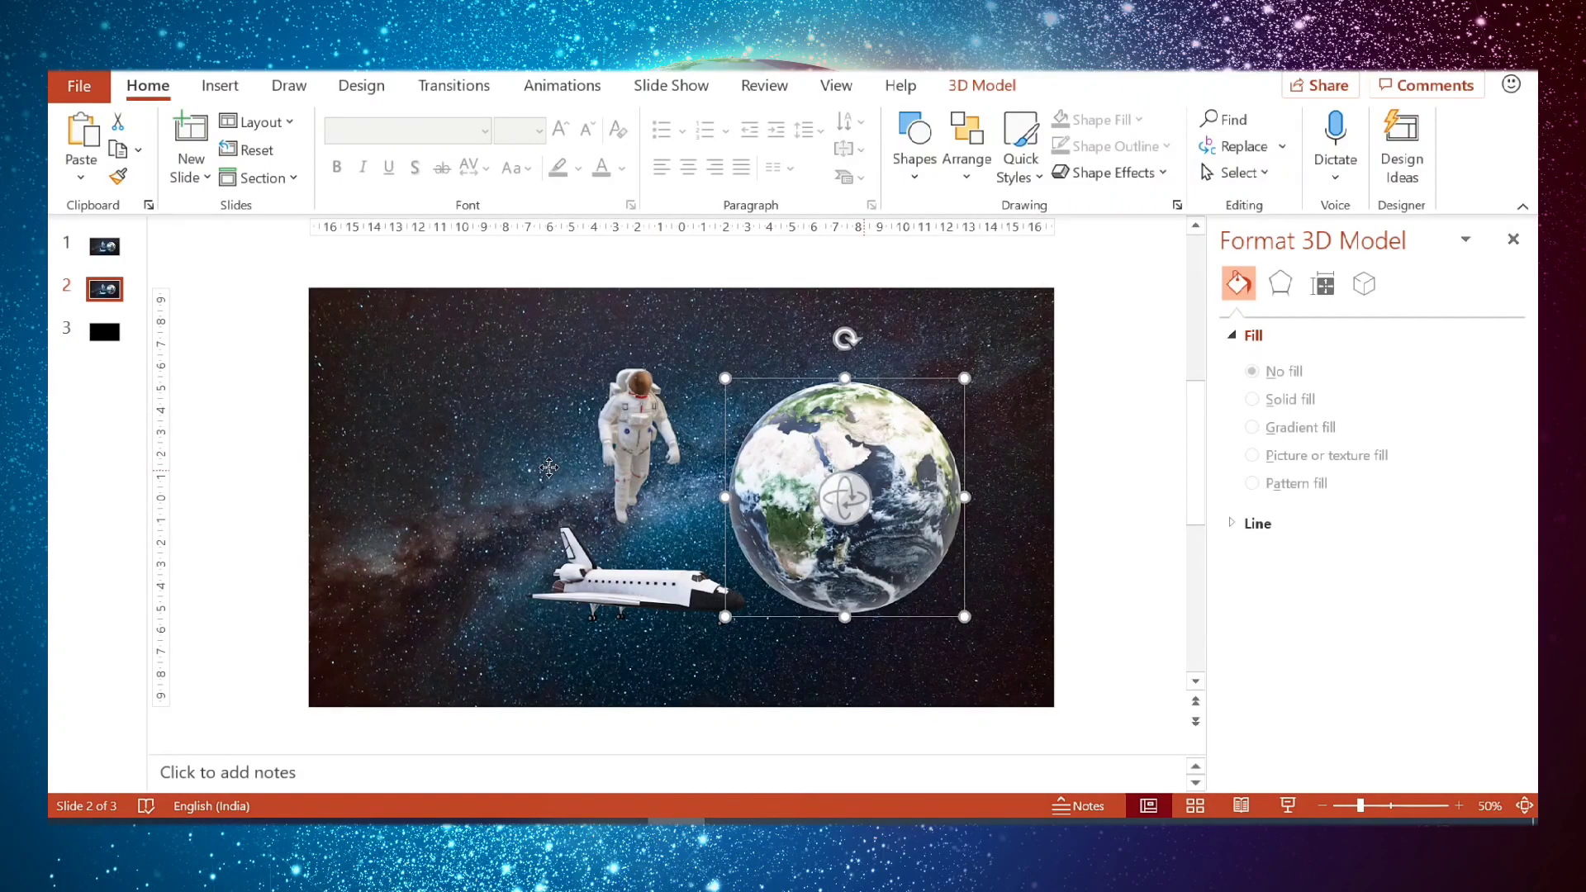
mouse_move(548, 467)
left_mouse_down()
mouse_move(512, 467)
mouse_move(533, 486)
left_mouse_up()
Move the shuttle right of the astronaut, shrinking it and rotating it in 3D
left_click_drag(695, 593, 746, 576)
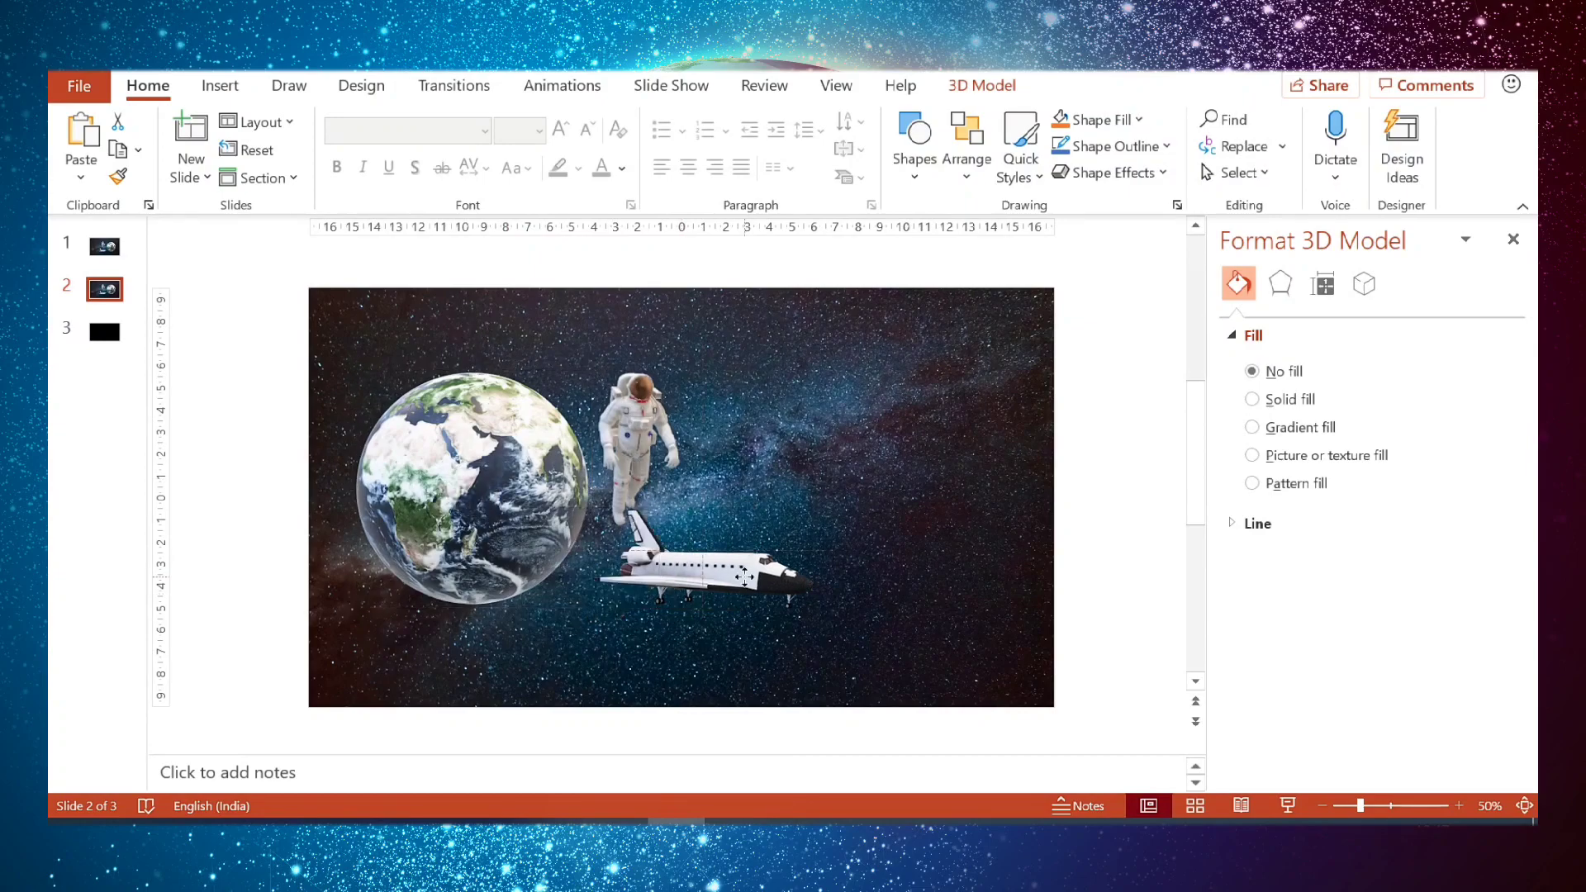
left_click_drag(892, 521, 880, 511)
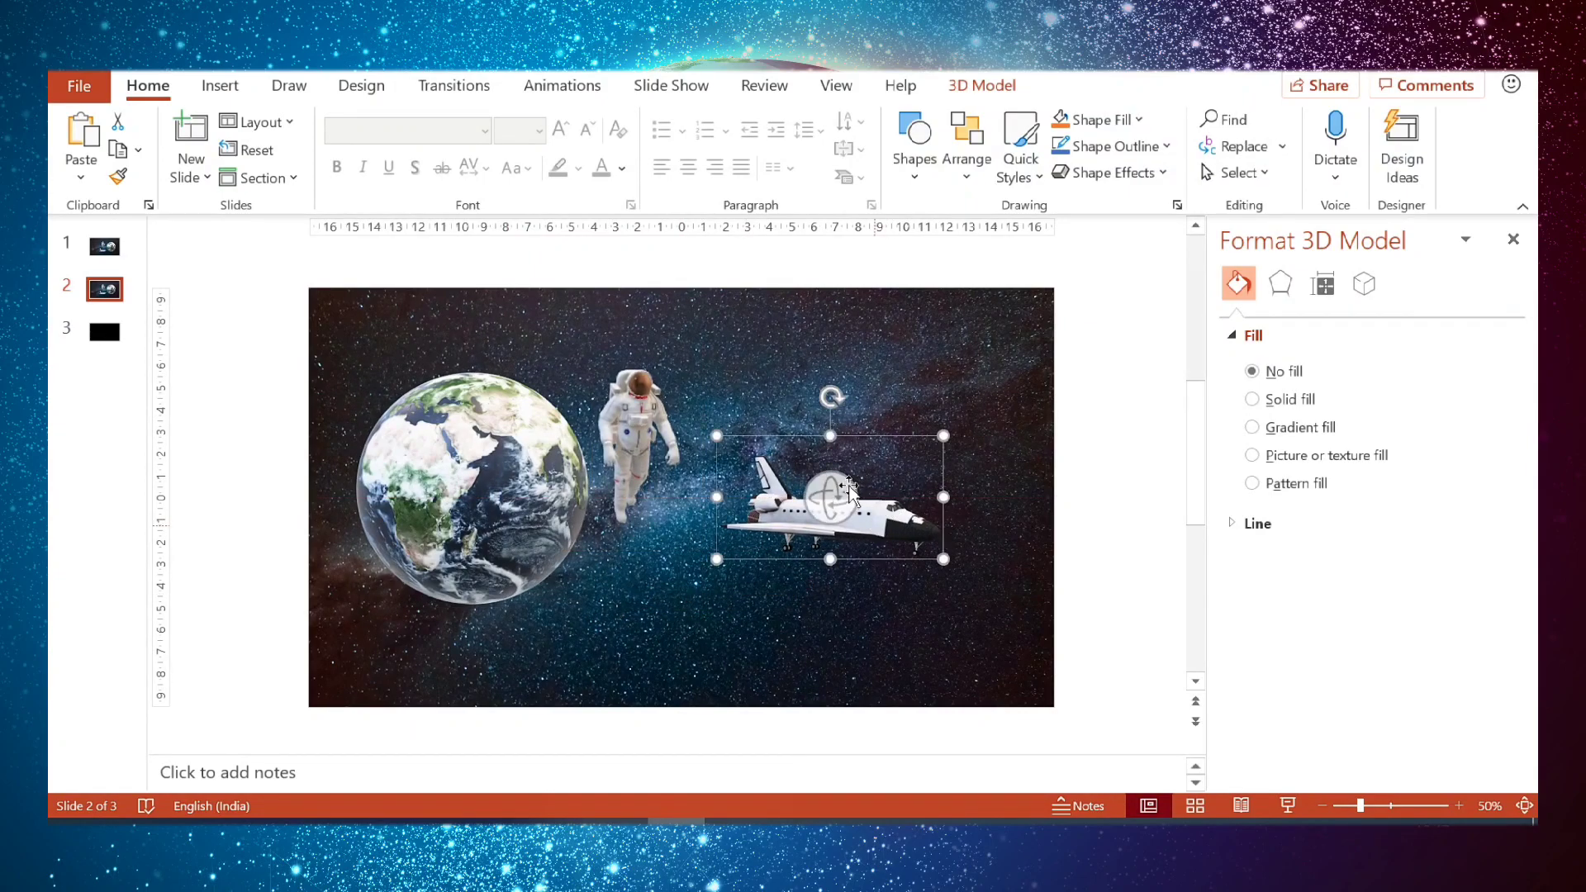
left_click_drag(944, 435, 662, 543)
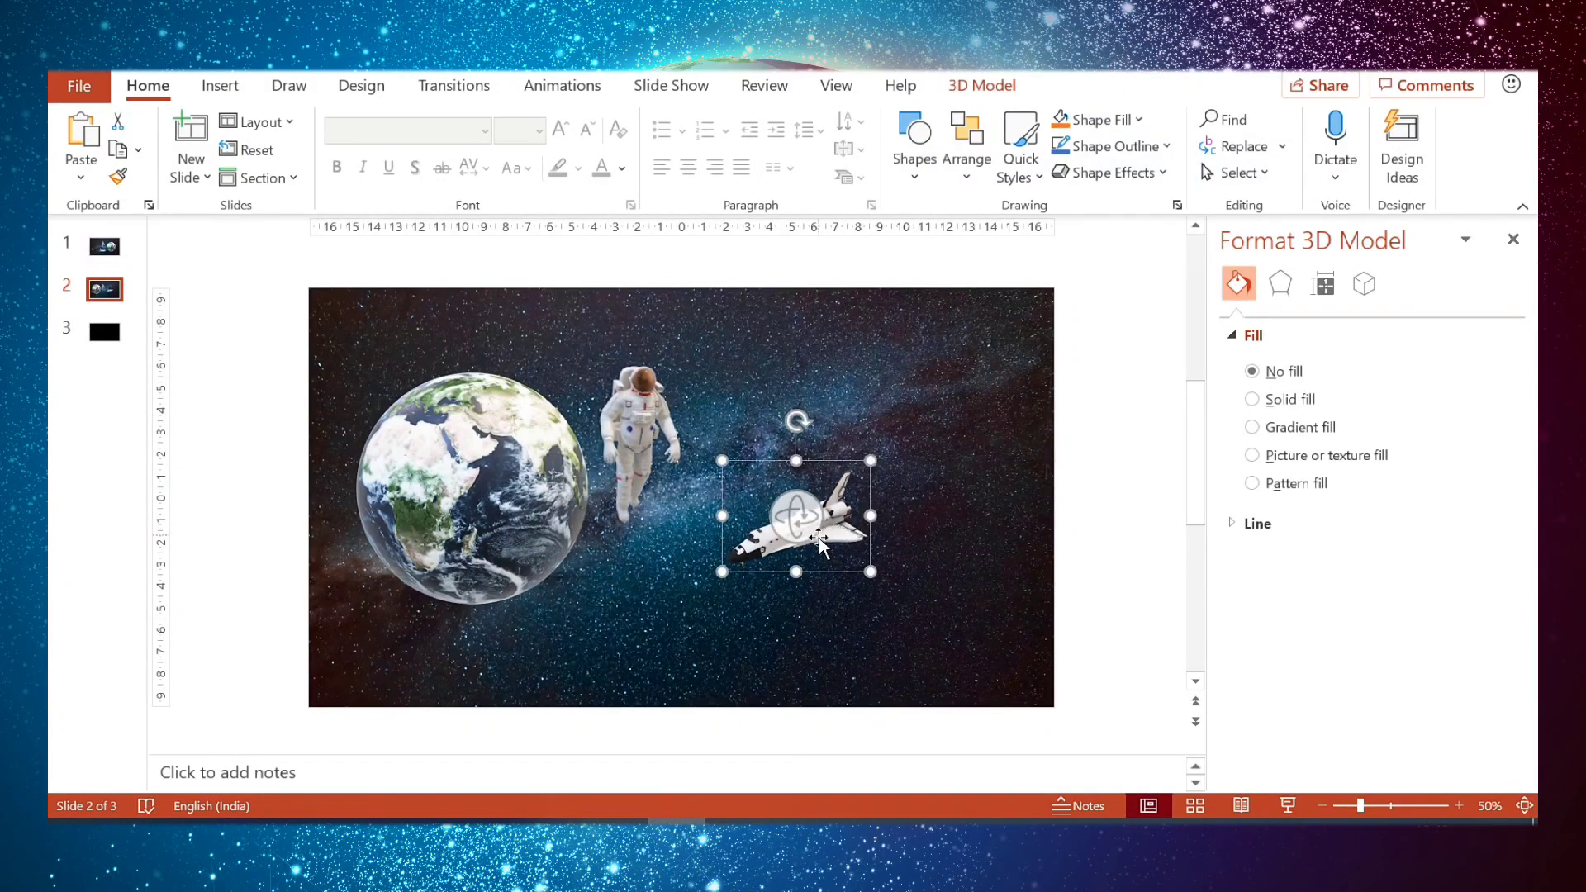
left_click_drag(866, 529, 941, 508)
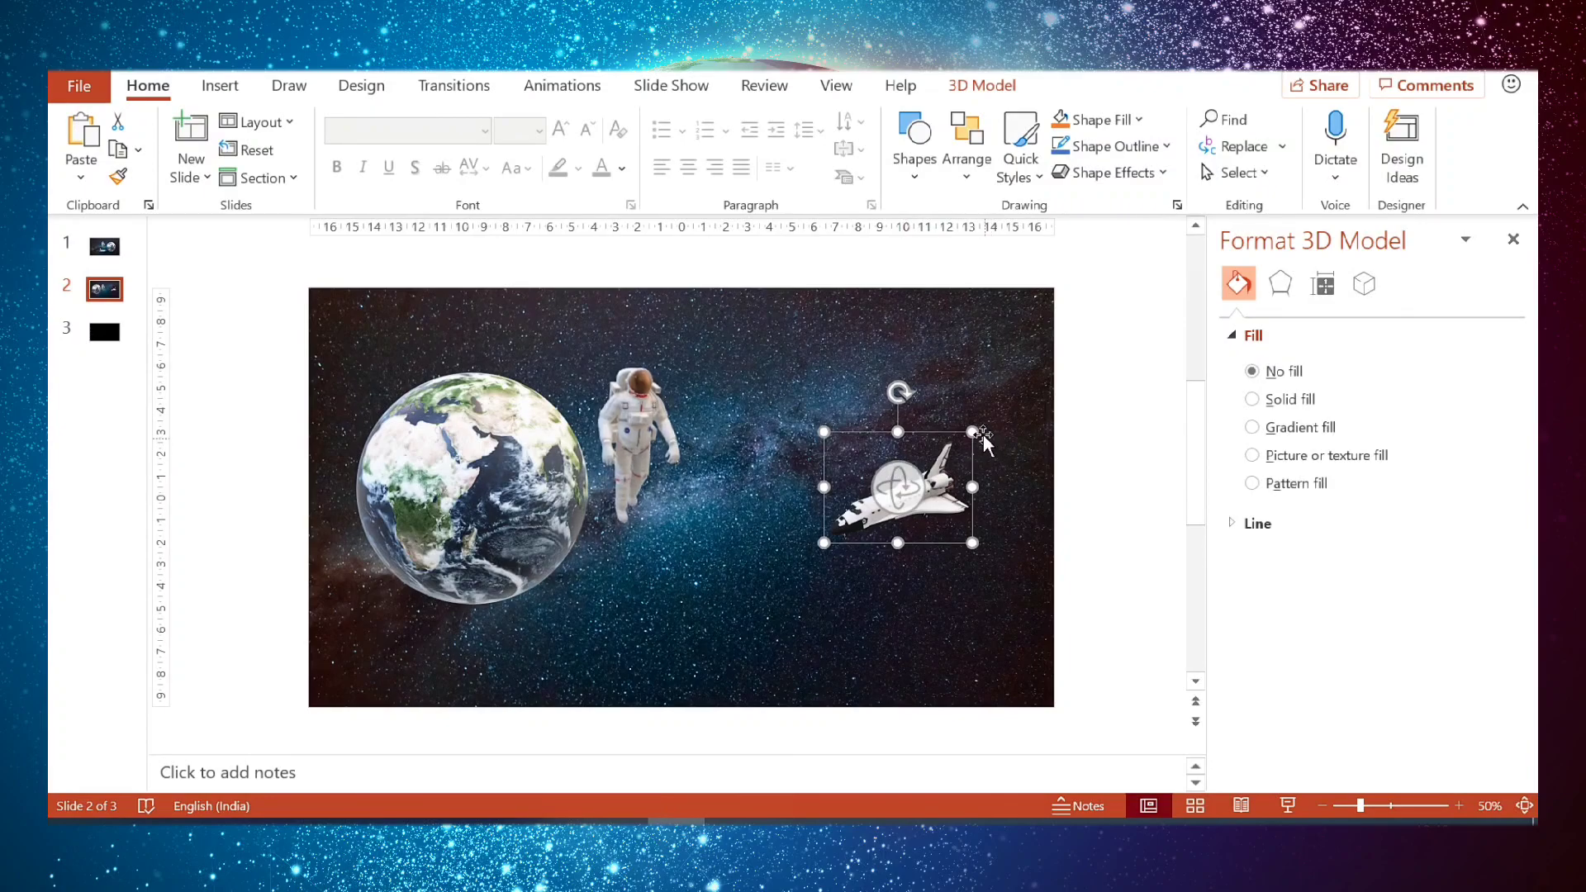
left_click_drag(970, 432, 896, 510)
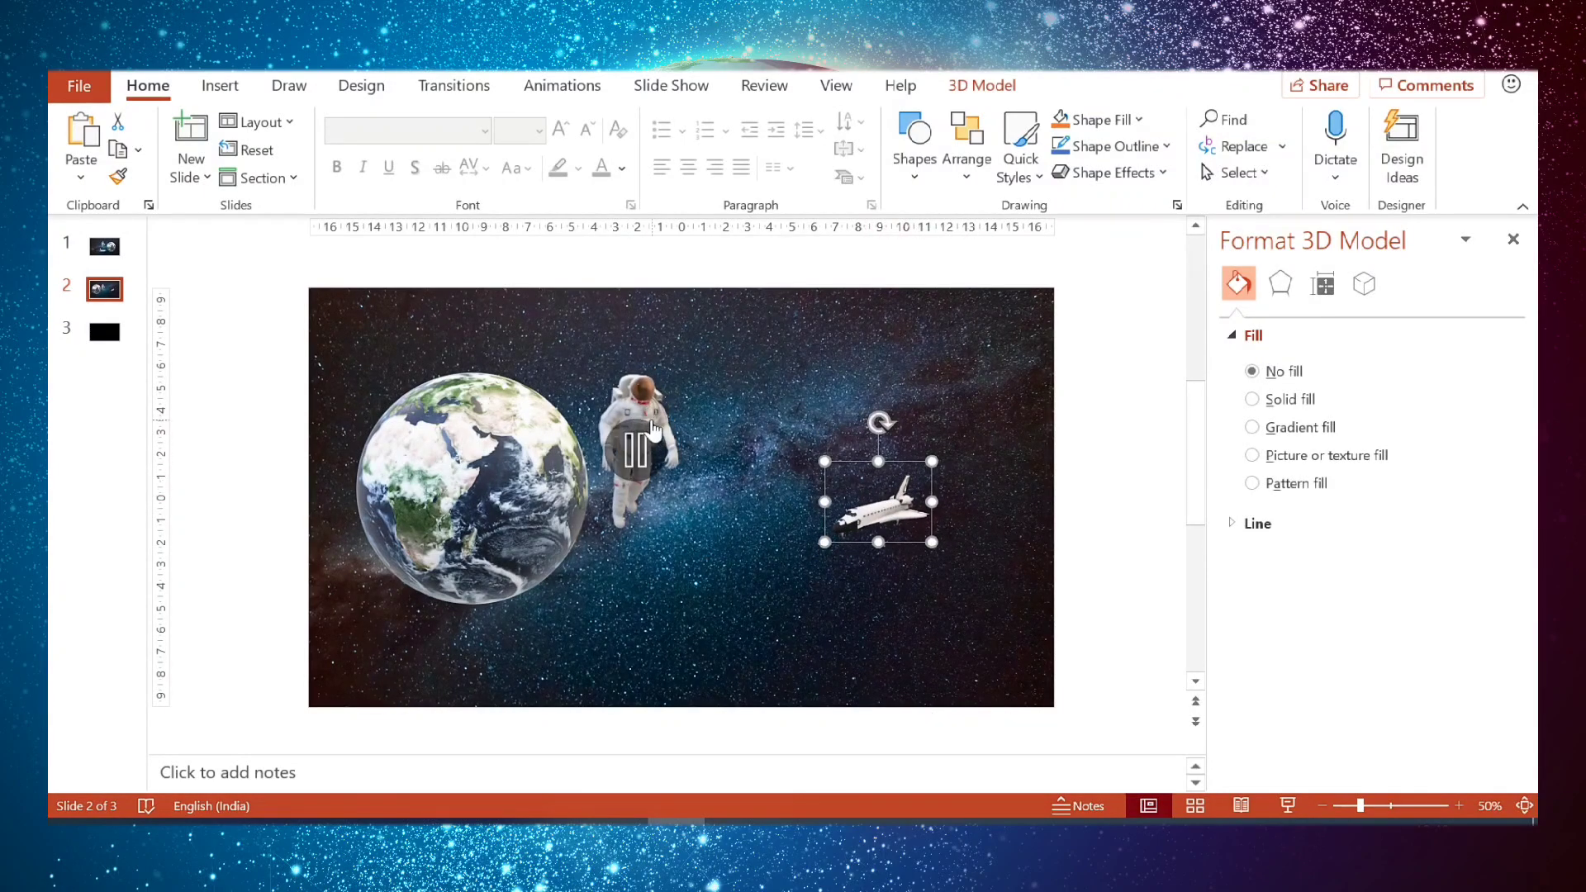
Enlarge the astronaut, shift it down-right and turn it sideways in 3D
left_click(659, 400)
left_click_drag(700, 351, 732, 306)
left_click_drag(665, 392, 684, 439)
left_click_drag(673, 504, 467, 484)
Duplicate slide 2 and enlarge the Earth so it spills off the left edge
left_click(116, 290)
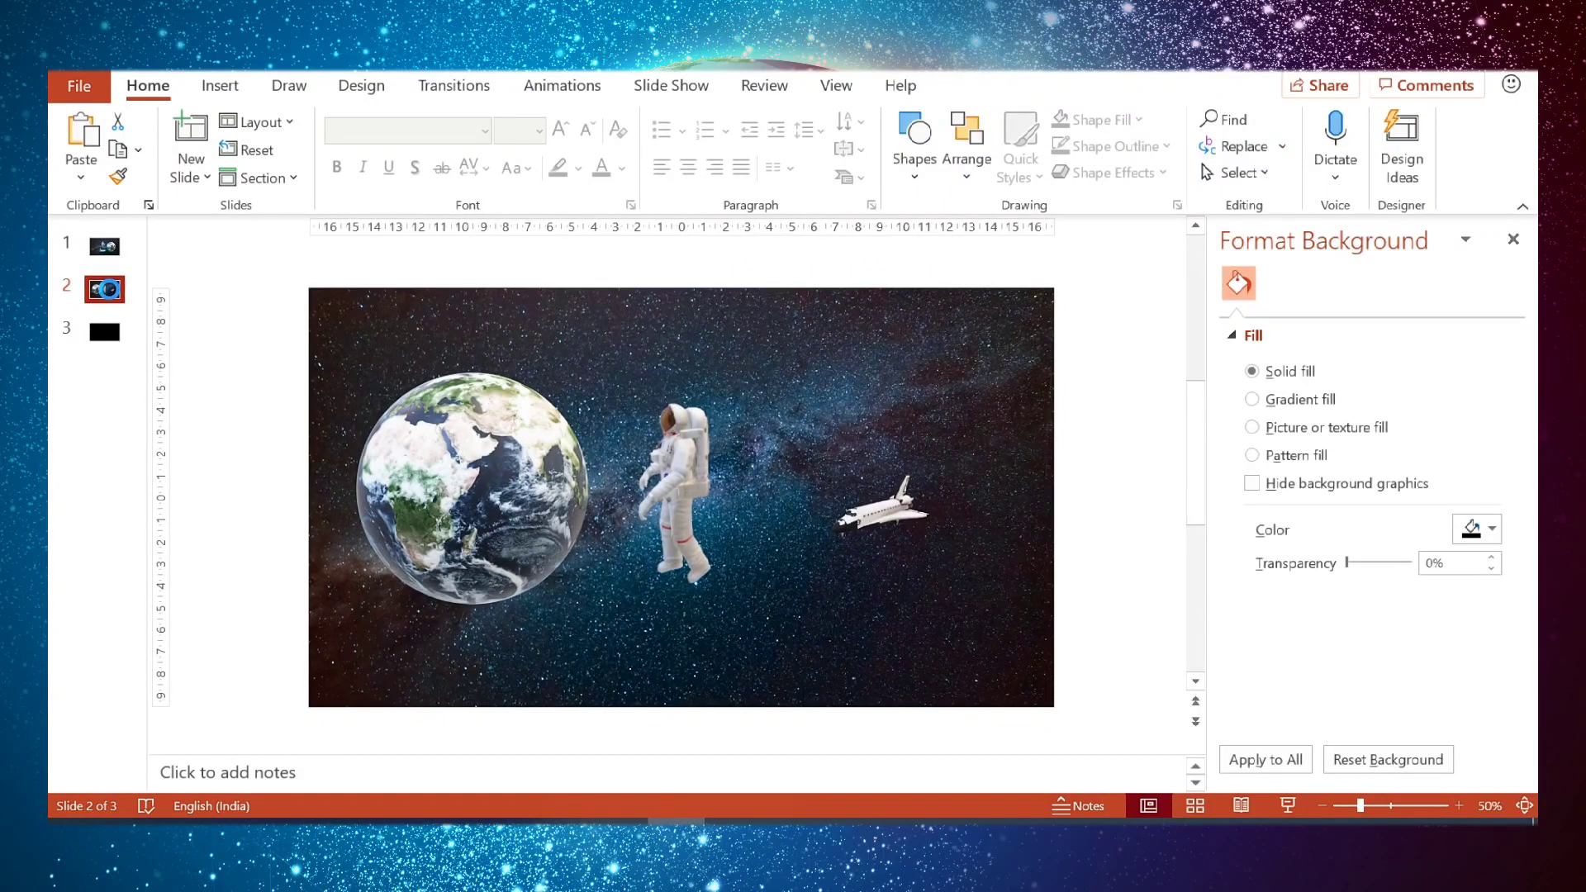
key("ctrl+d")
left_click(490, 471)
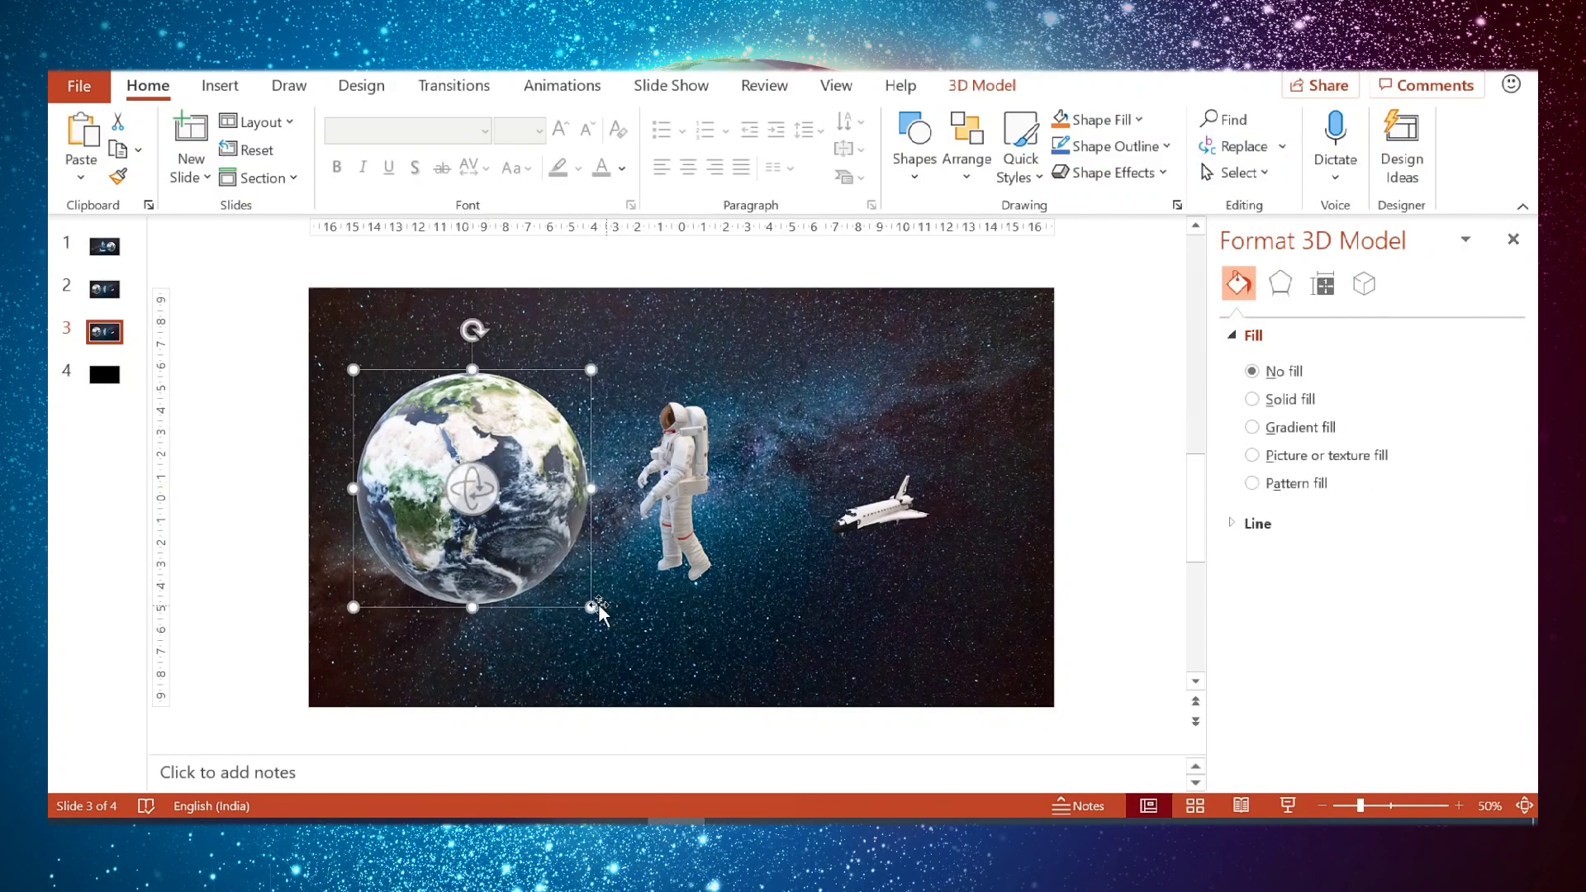
left_click_drag(591, 607, 432, 408)
Shrink the astronaut and move it right, then tilt the shuttle and place it beside the astronaut
left_click(738, 446)
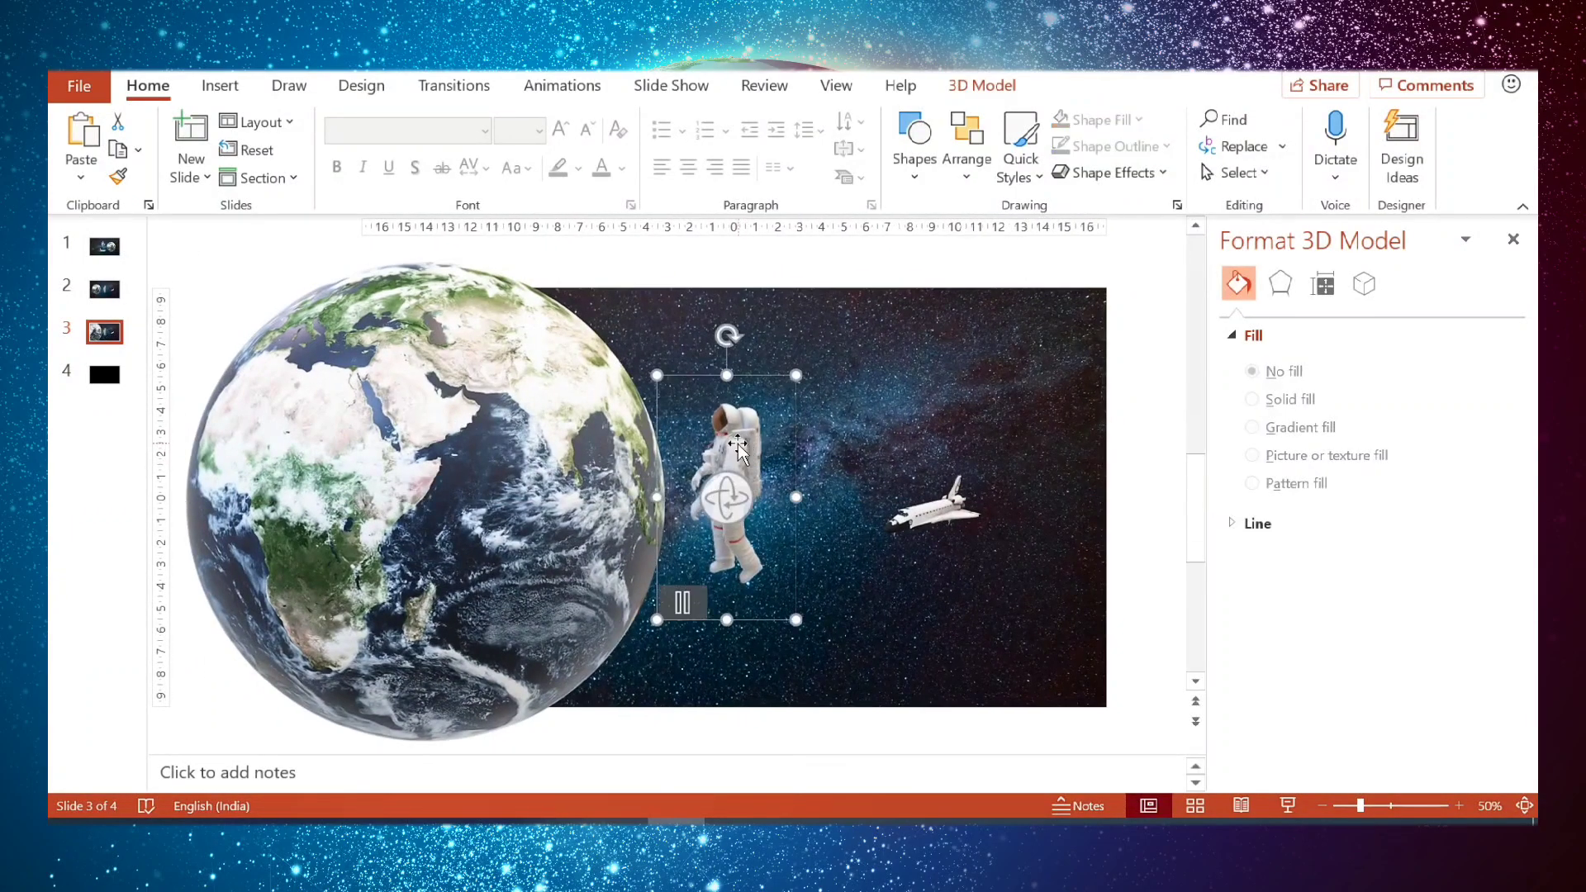
left_click_drag(799, 377, 769, 422)
left_click_drag(721, 478, 789, 501)
left_click(934, 514)
left_click_drag(933, 507, 937, 518)
left_click_drag(949, 460, 872, 505)
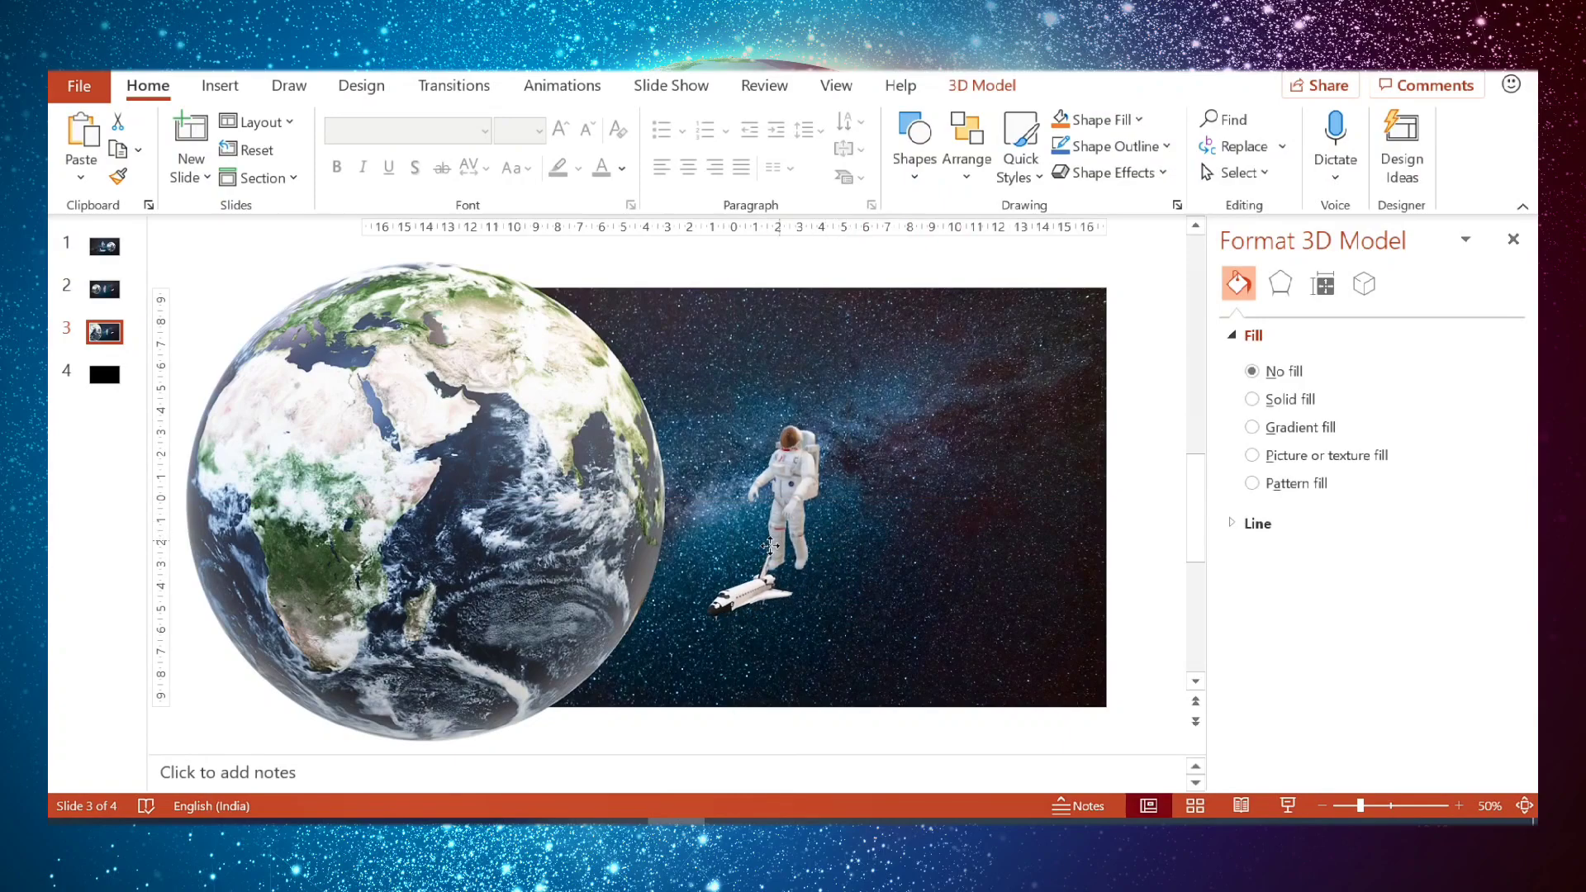
Duplicate slide 3 and shrink the Earth on the new slide 4
left_click(1092, 516)
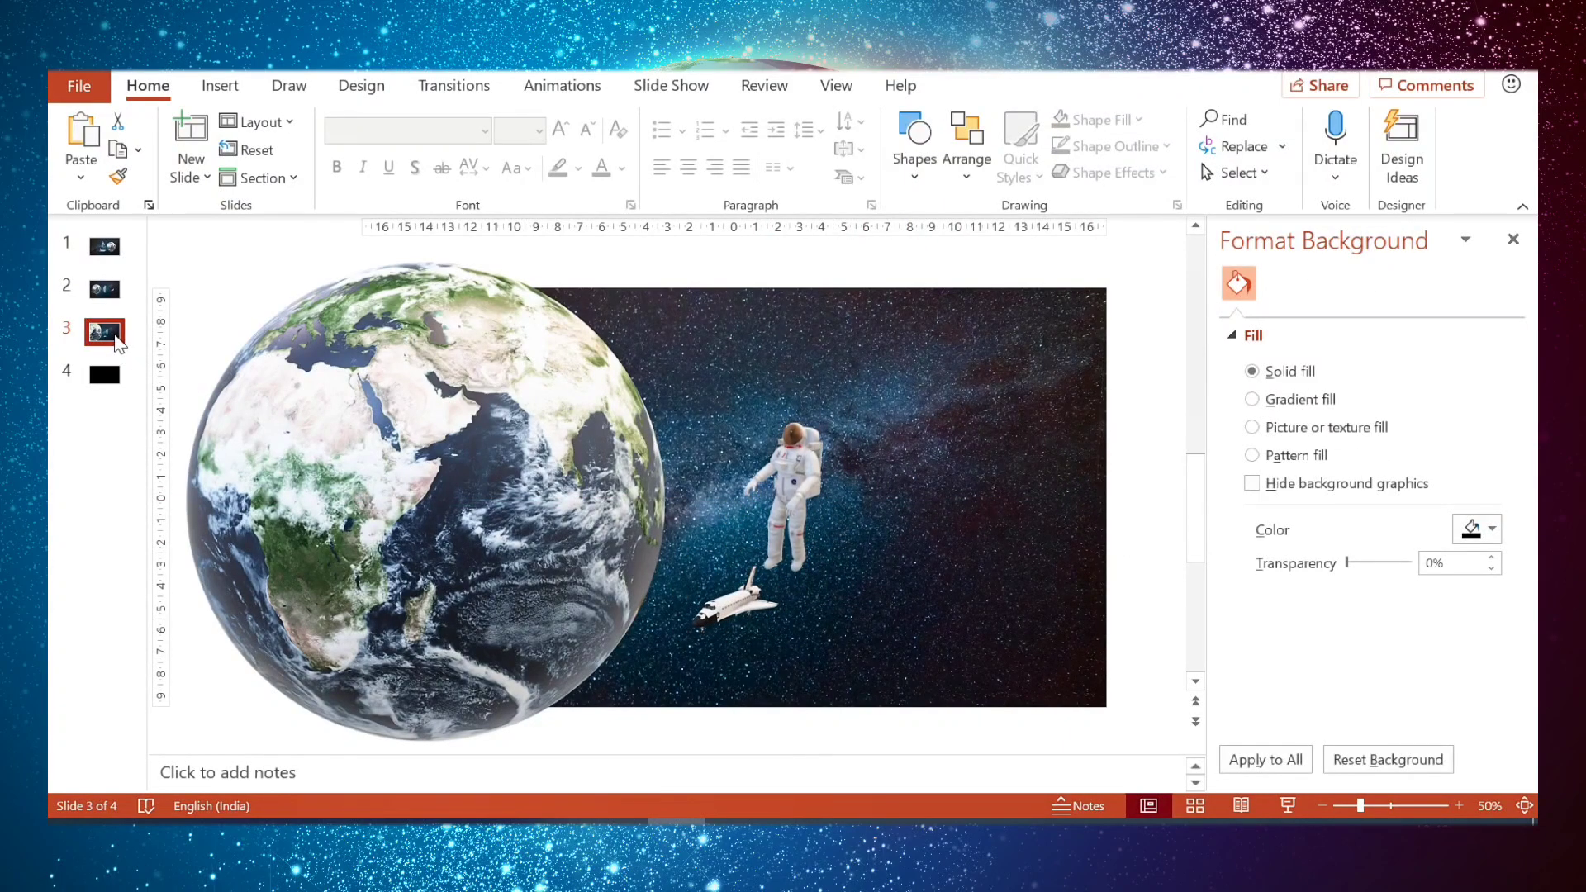
key("ctrl+d")
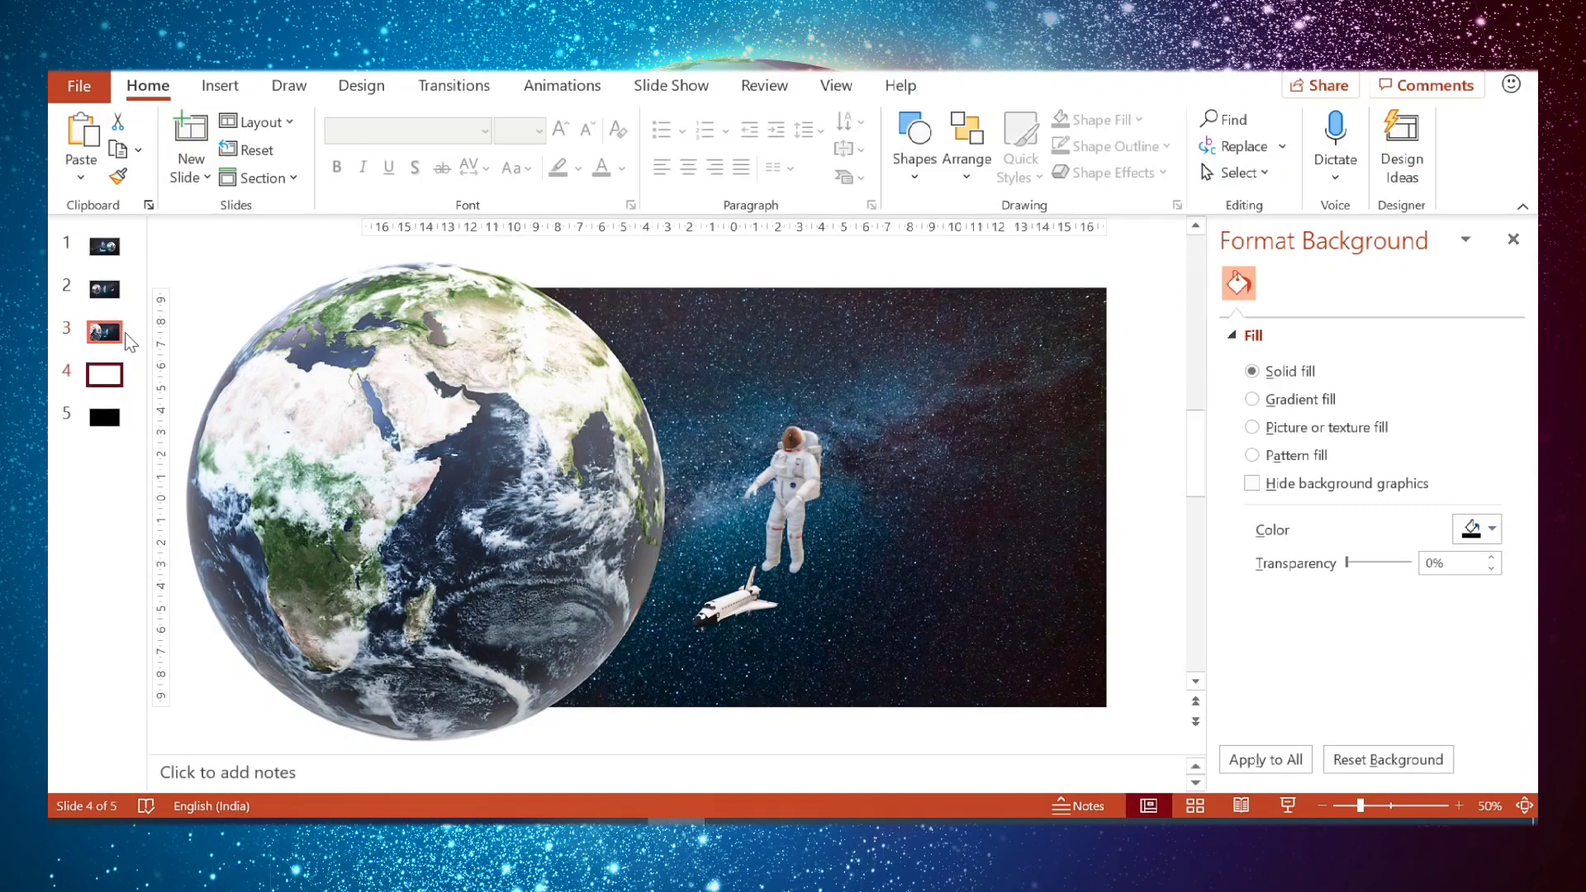
left_click(487, 438)
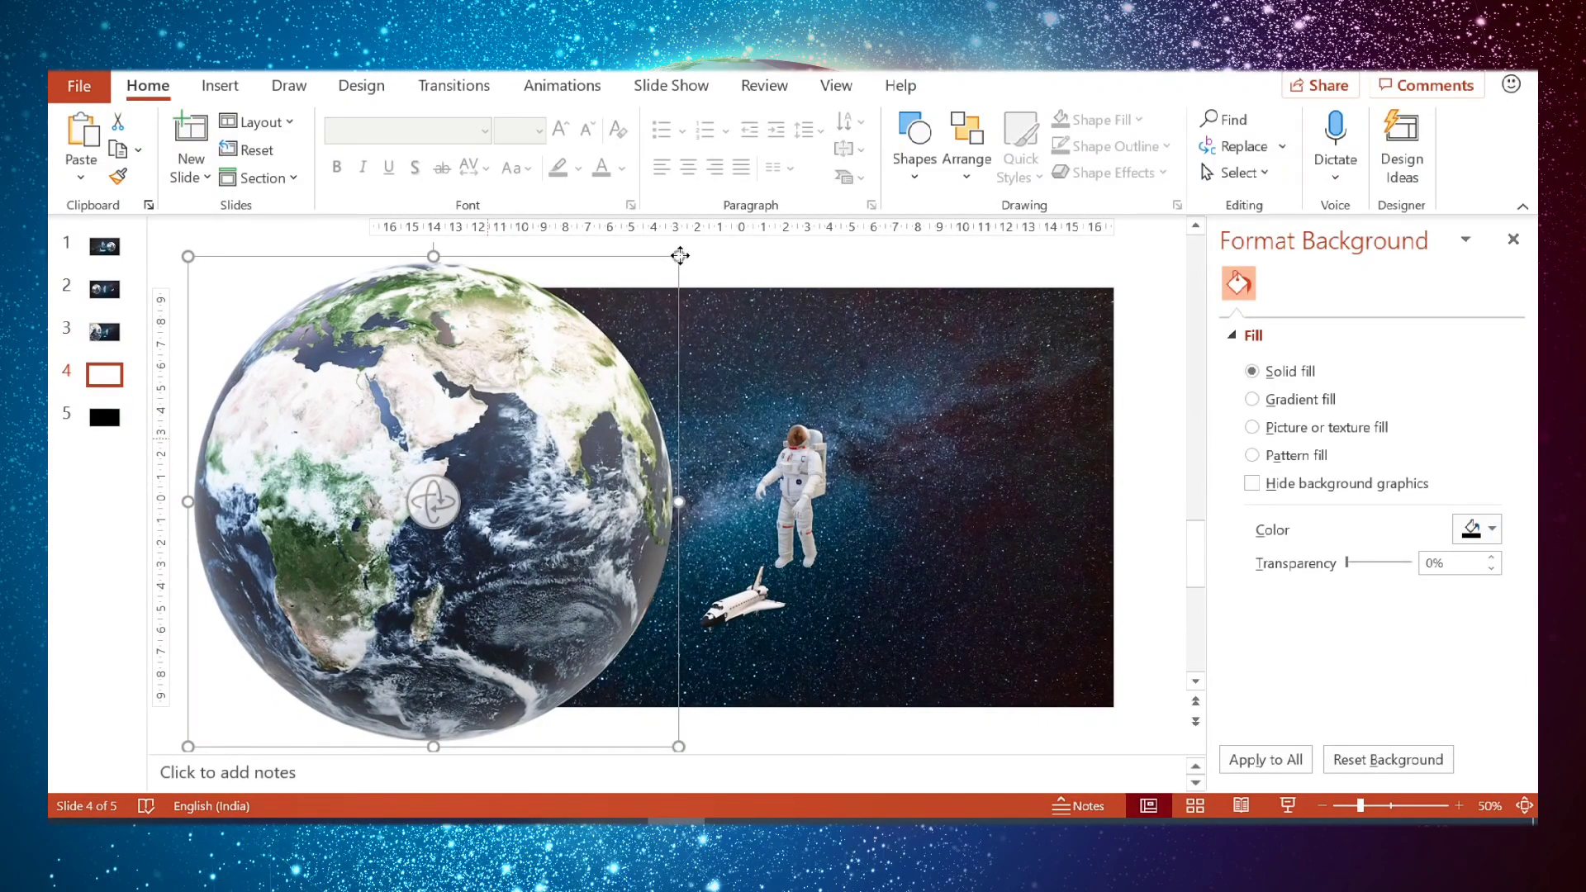
left_click_drag(680, 256, 502, 360)
Enlarge the shuttle and angle it toward the lower left
left_click(696, 614)
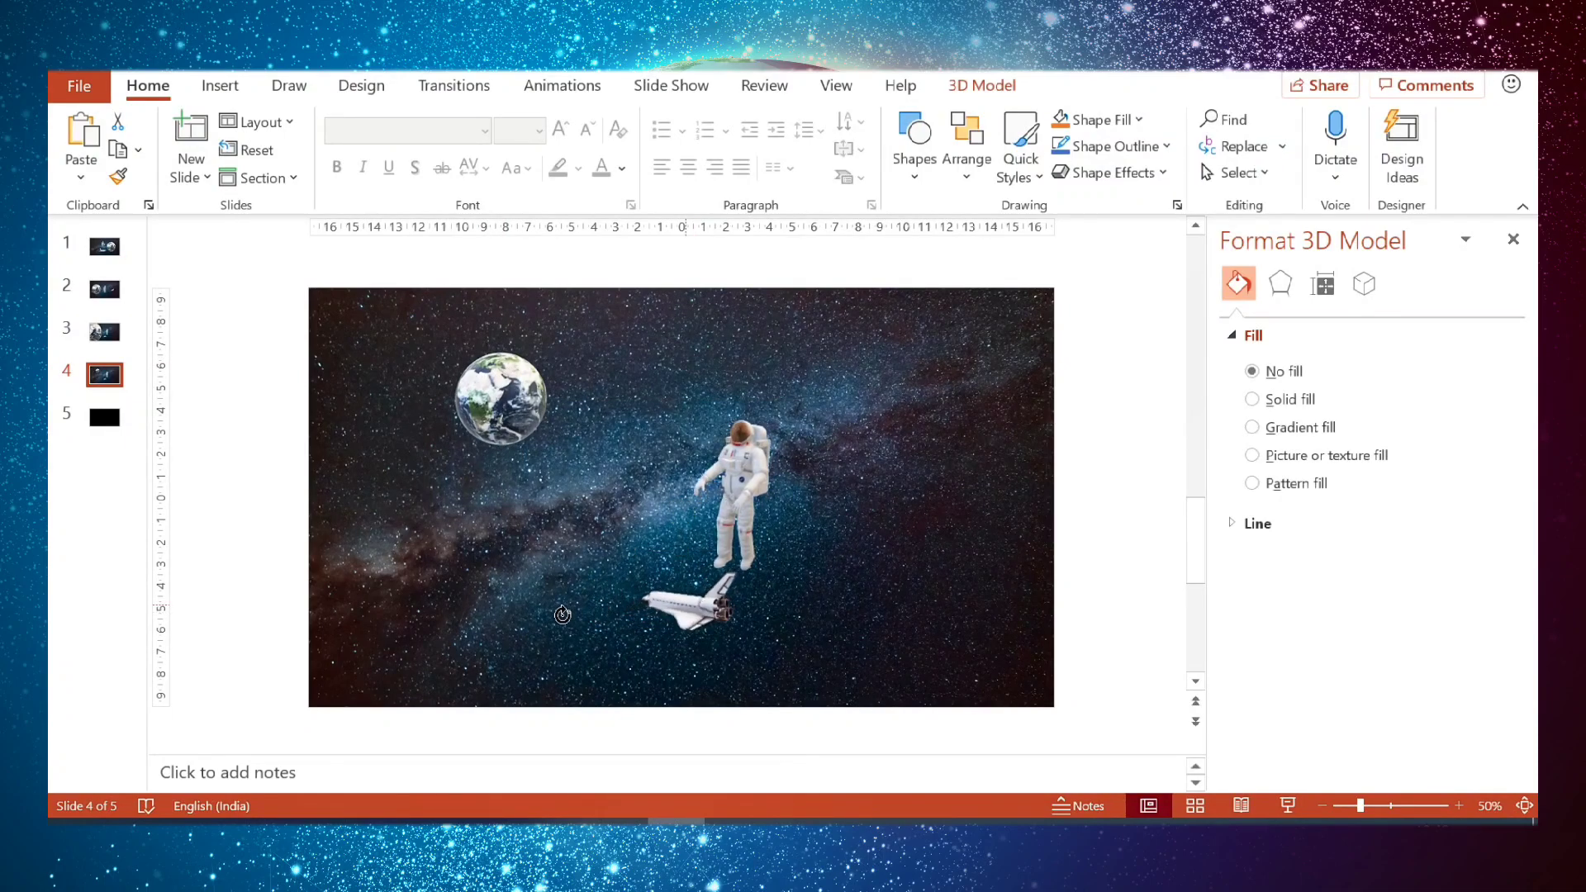
left_click(720, 610)
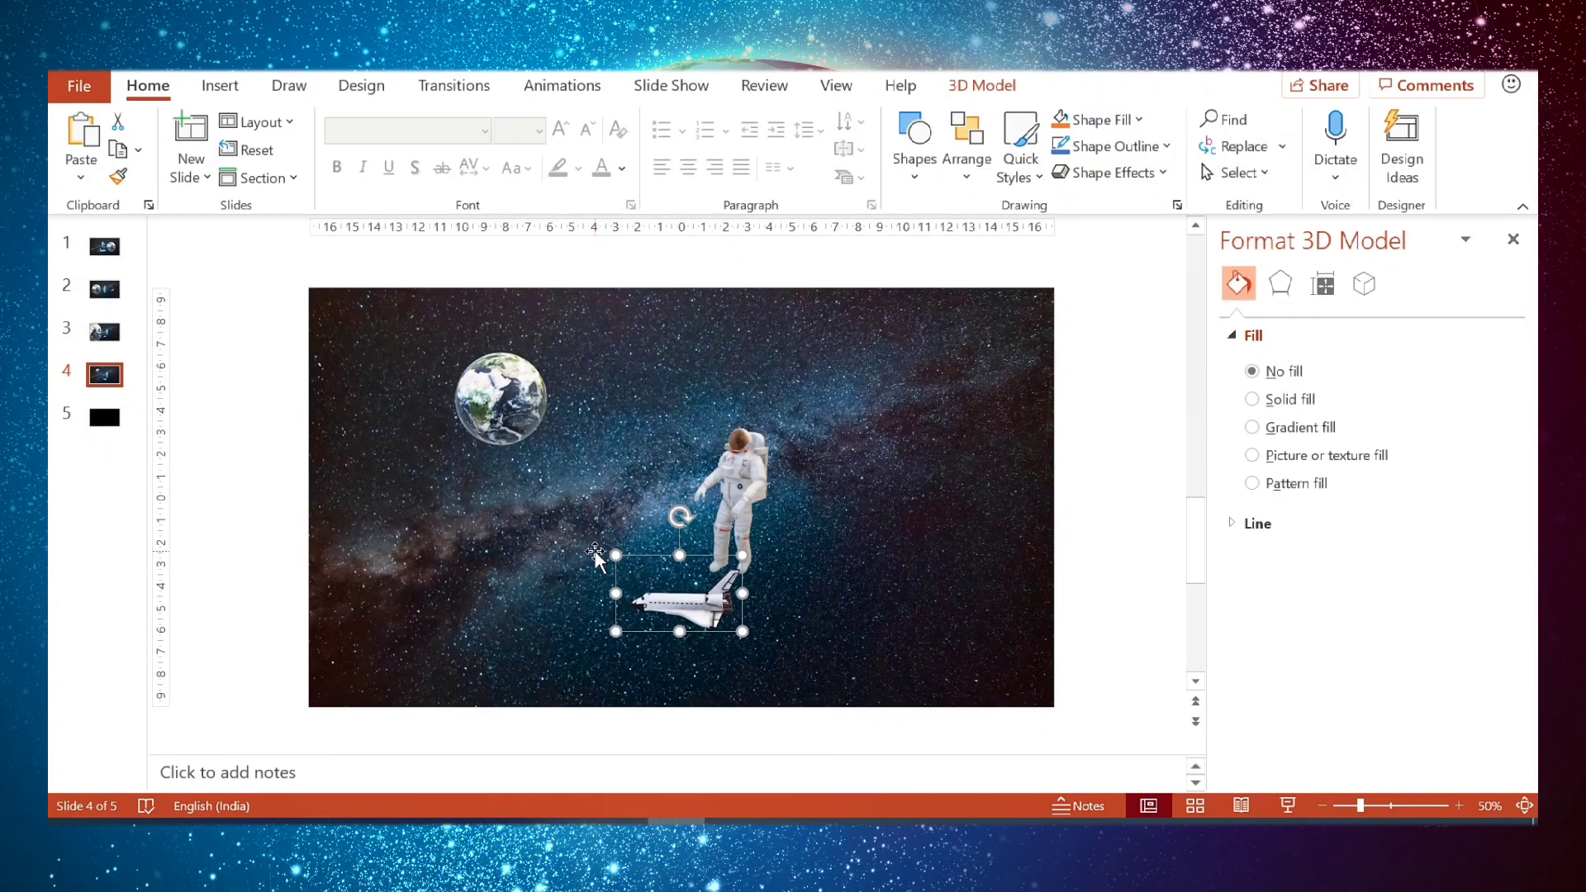
left_click_drag(615, 554, 545, 585)
Turn the astronaut slightly in 3D and adjust its size
left_click(747, 467)
left_click_drag(734, 504, 694, 479)
left_click_drag(794, 400, 826, 341)
left_click_drag(761, 423, 756, 409)
left_click_drag(816, 341, 761, 417)
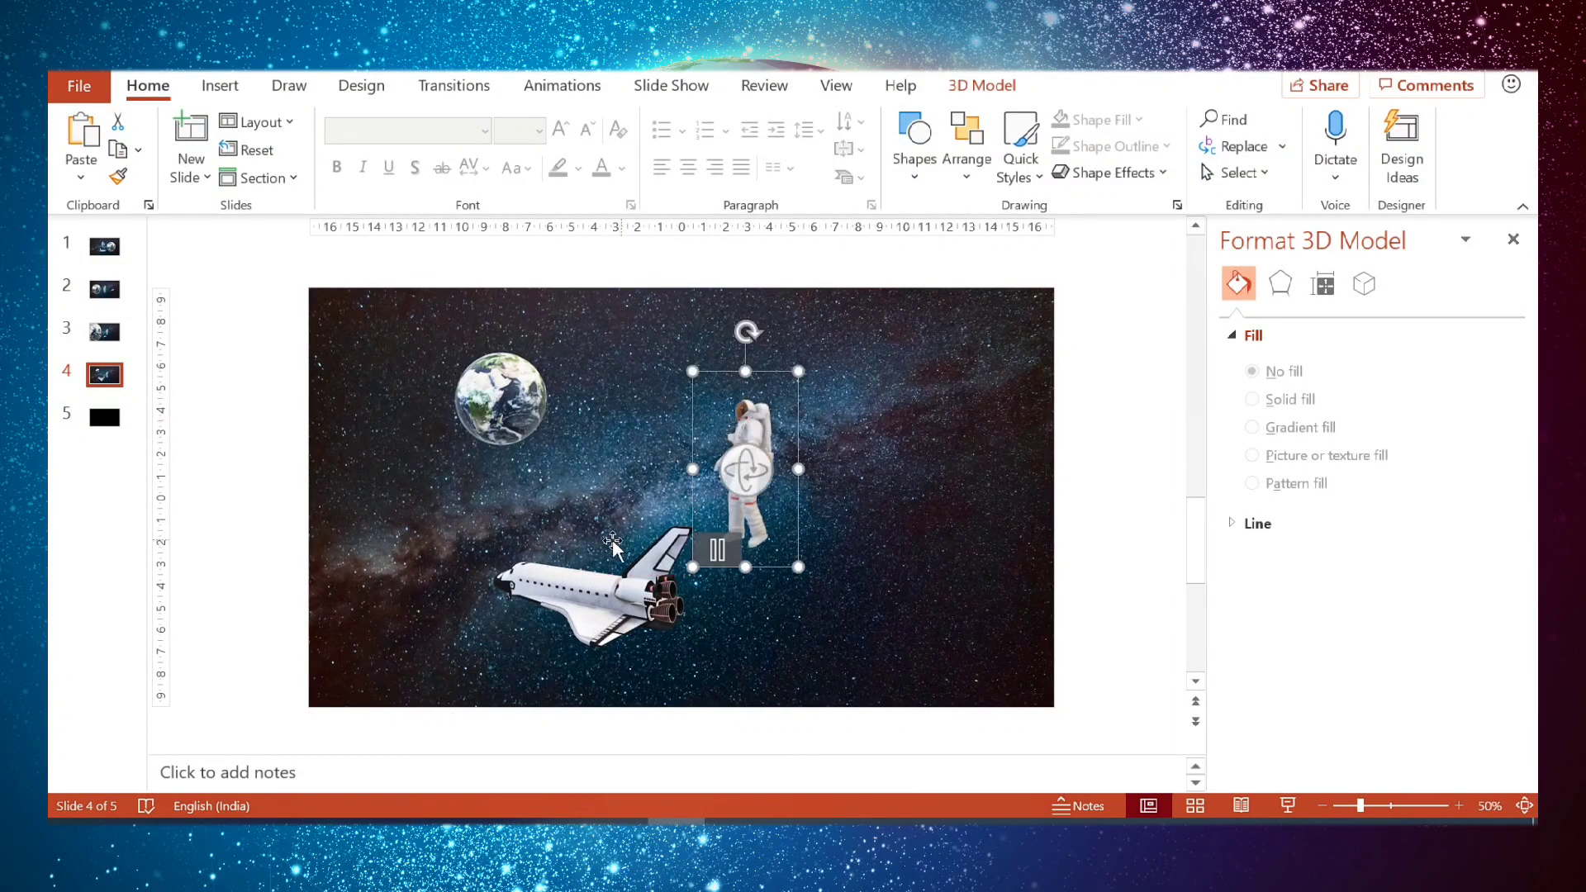
Re-angle the shuttle, nudge it up-left, and move the astronaut up to the right
left_click(581, 590)
left_click_drag(578, 579, 695, 628)
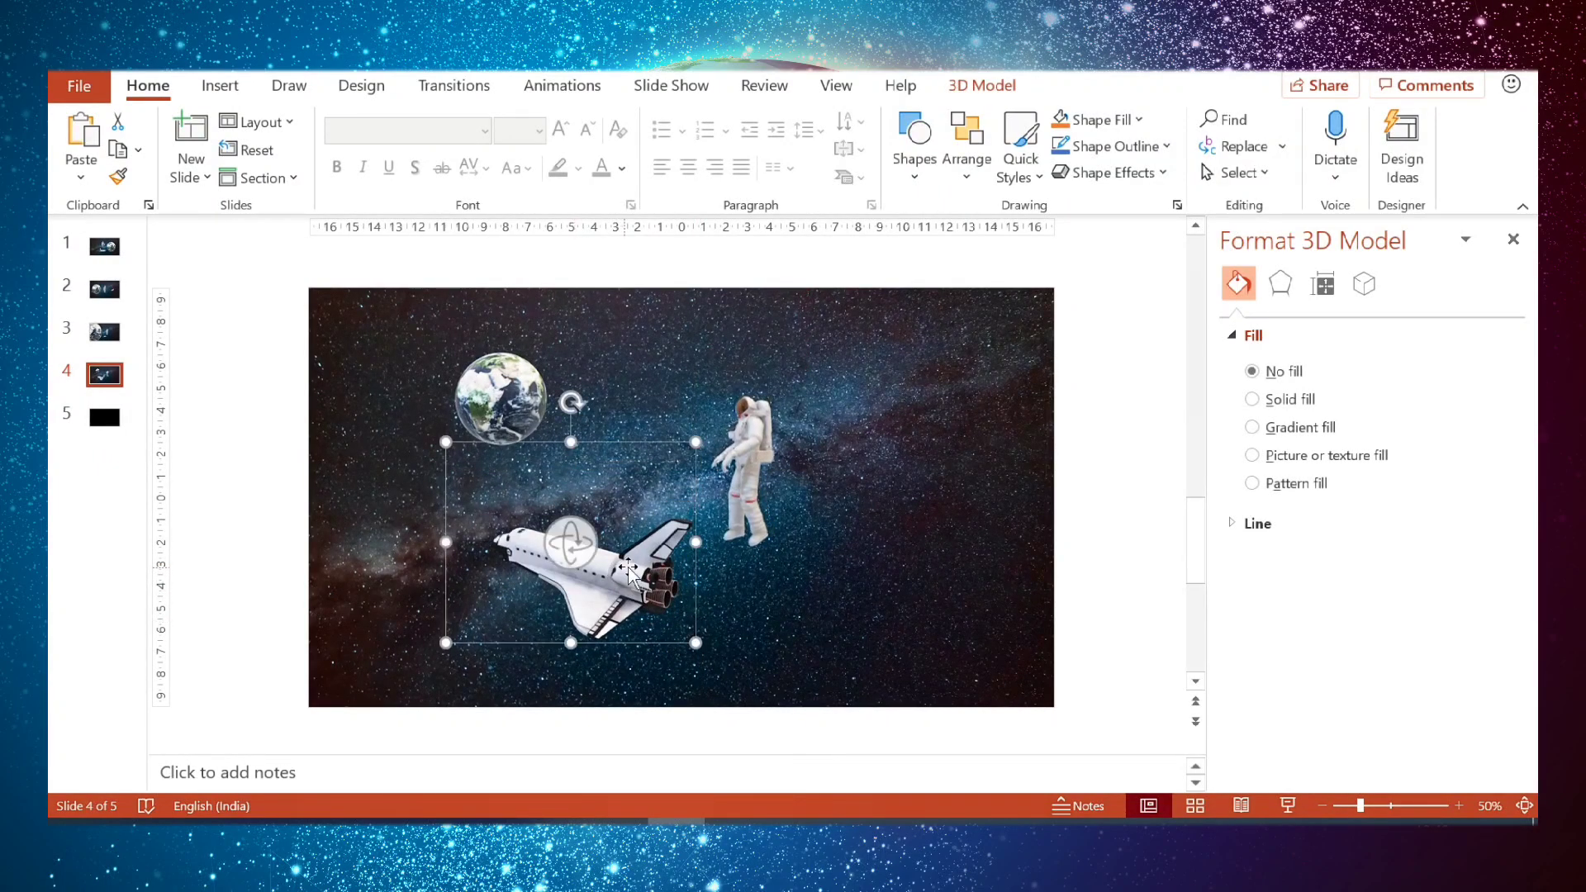
left_click_drag(615, 572, 606, 566)
mouse_move(769, 467)
left_click_drag(756, 430, 819, 475)
left_click(506, 409)
left_click(218, 387)
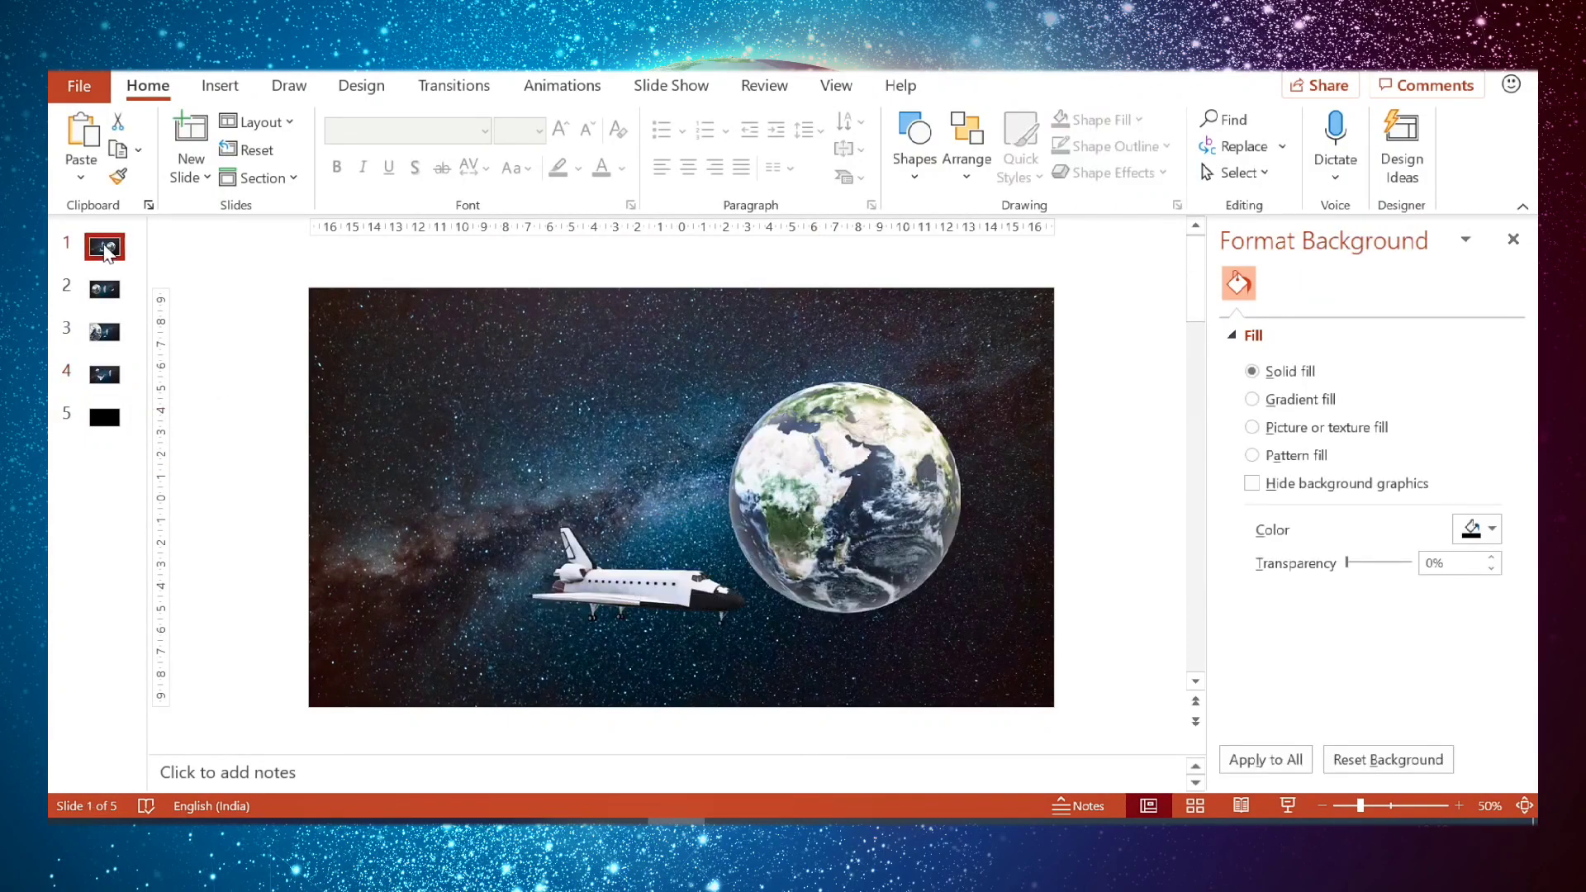
Apply the Turntable animation to the Earth on slide 1
left_click(850, 486)
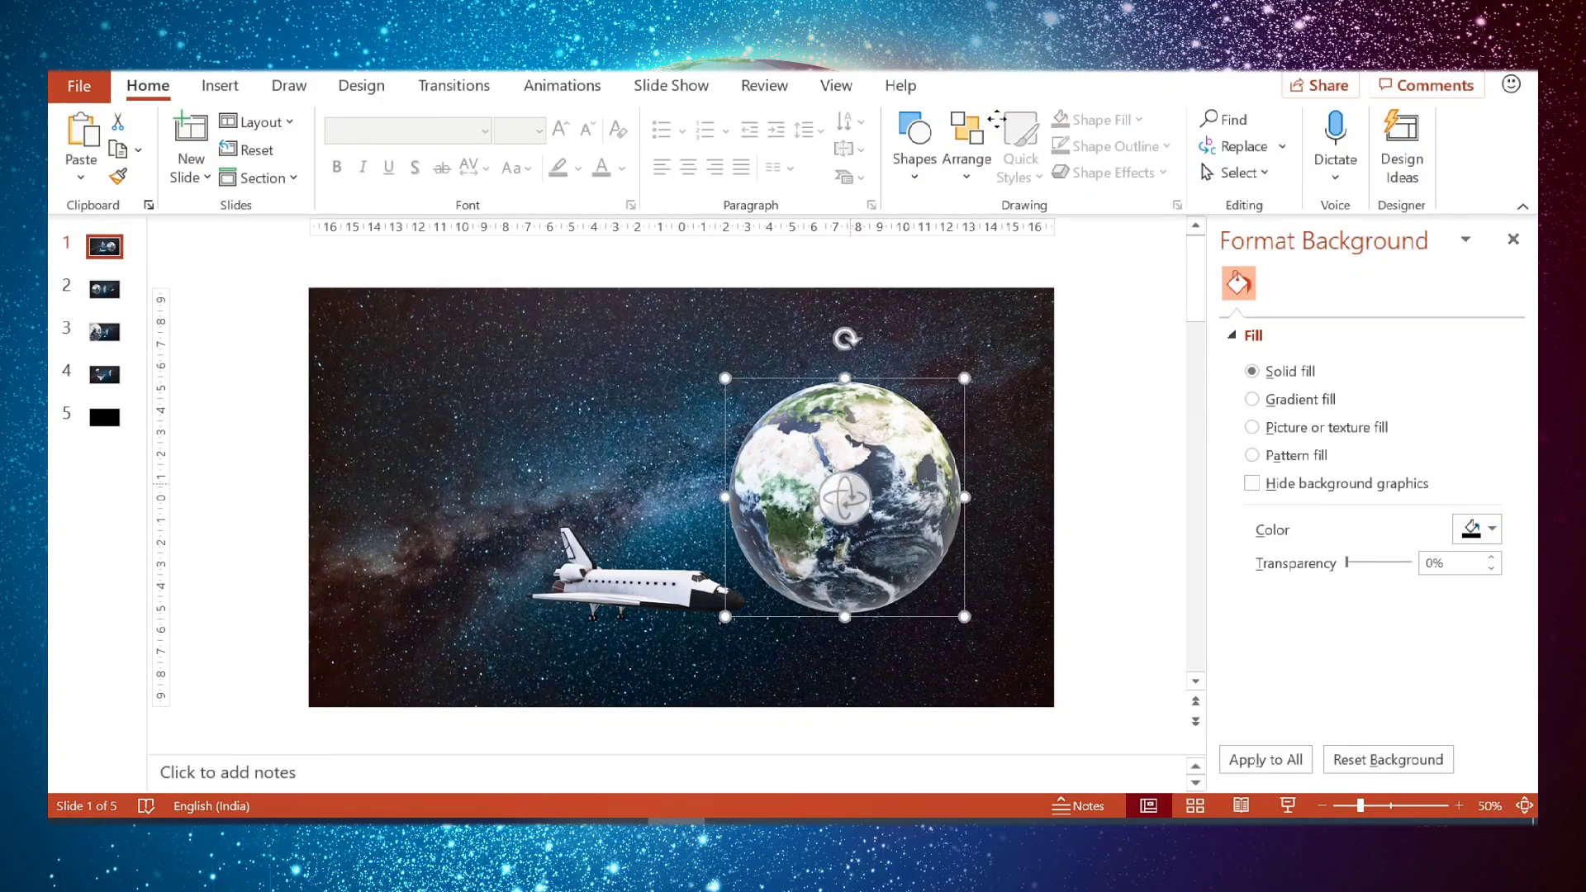
left_click(562, 85)
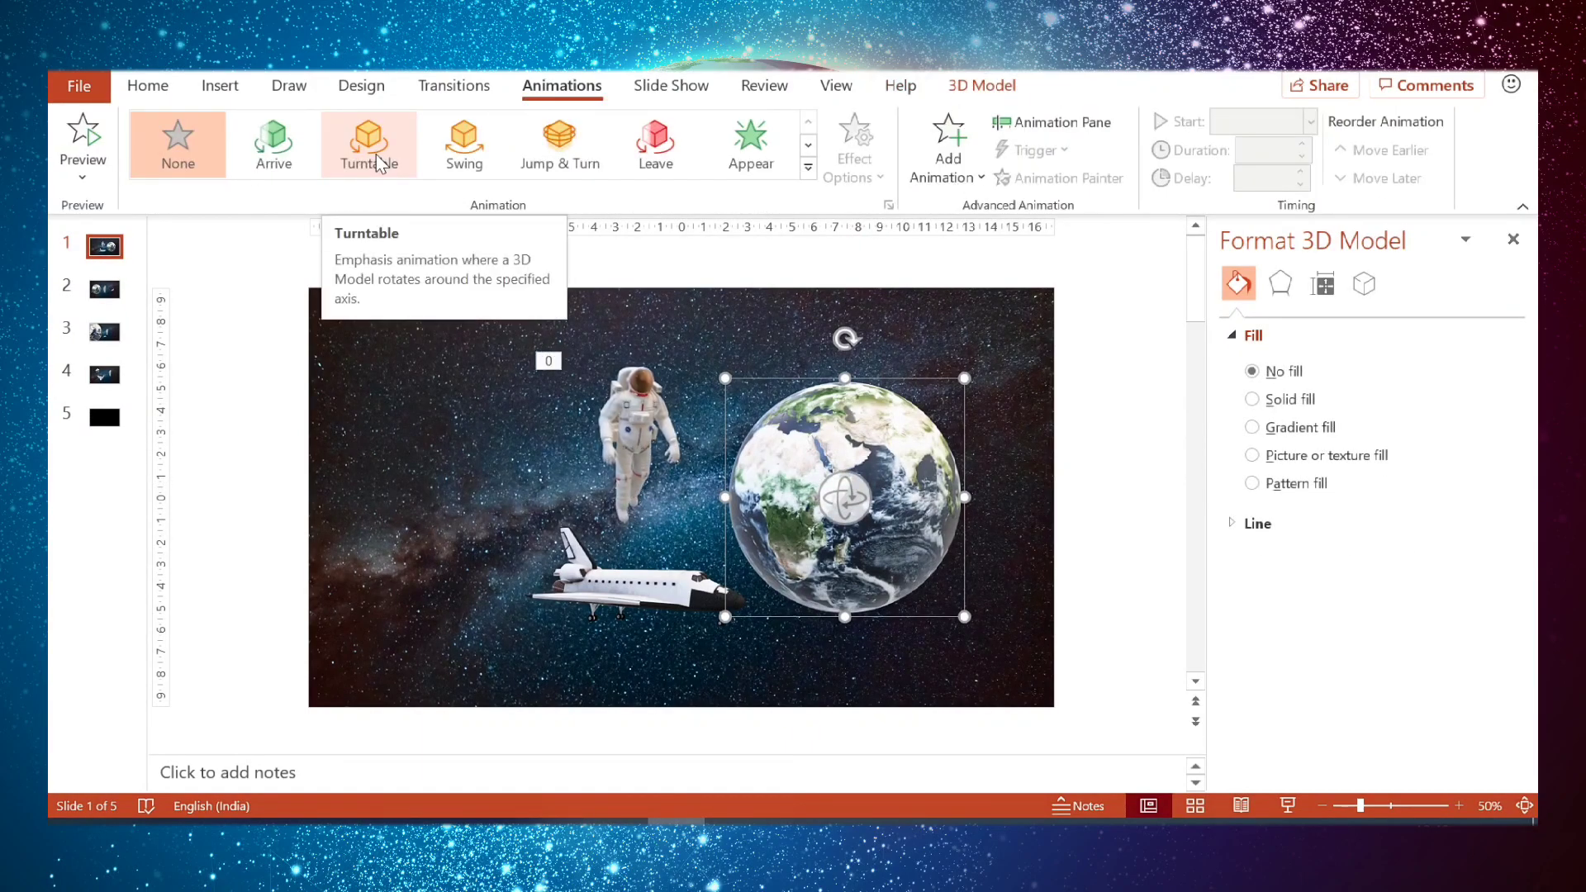
left_click(378, 163)
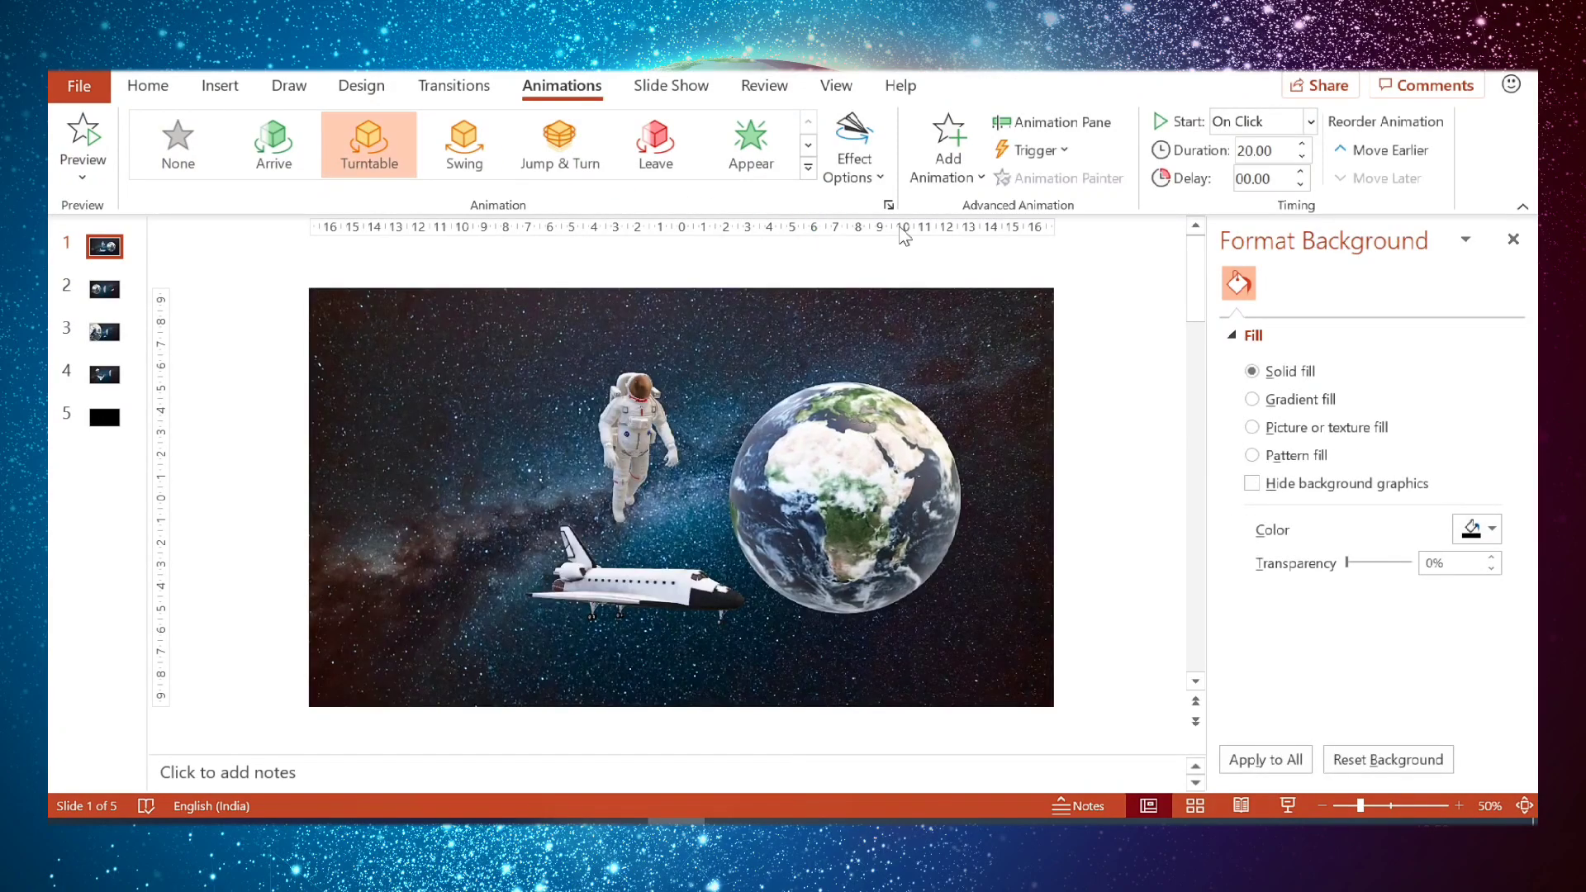
Show the Animation Pane and bring up the options menu for the Earth's Turntable animation
left_click(1062, 123)
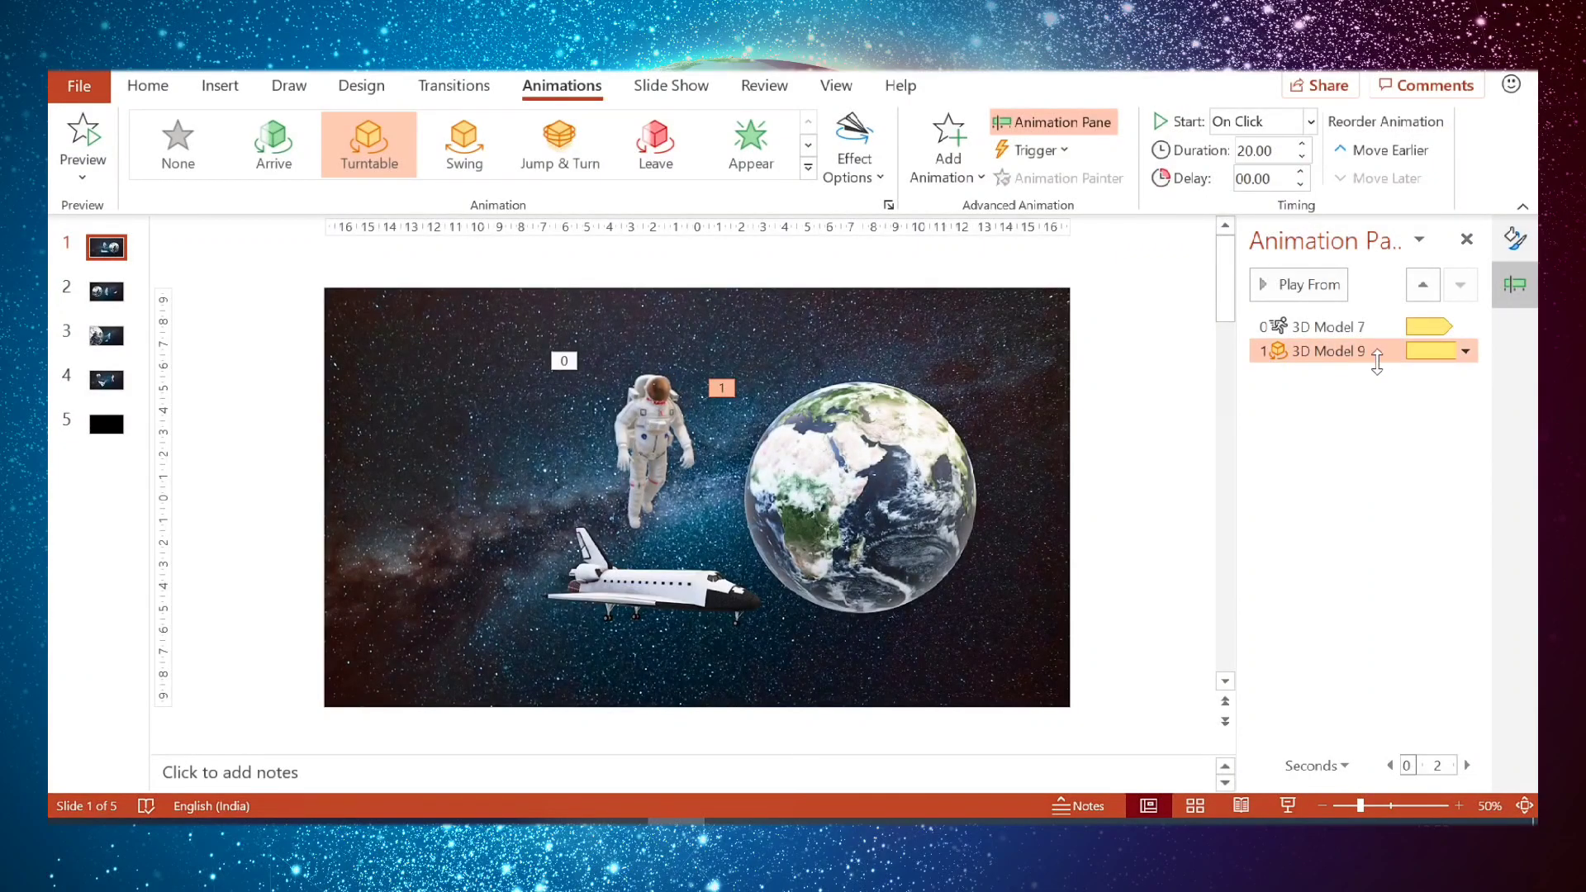
right_click(1368, 362)
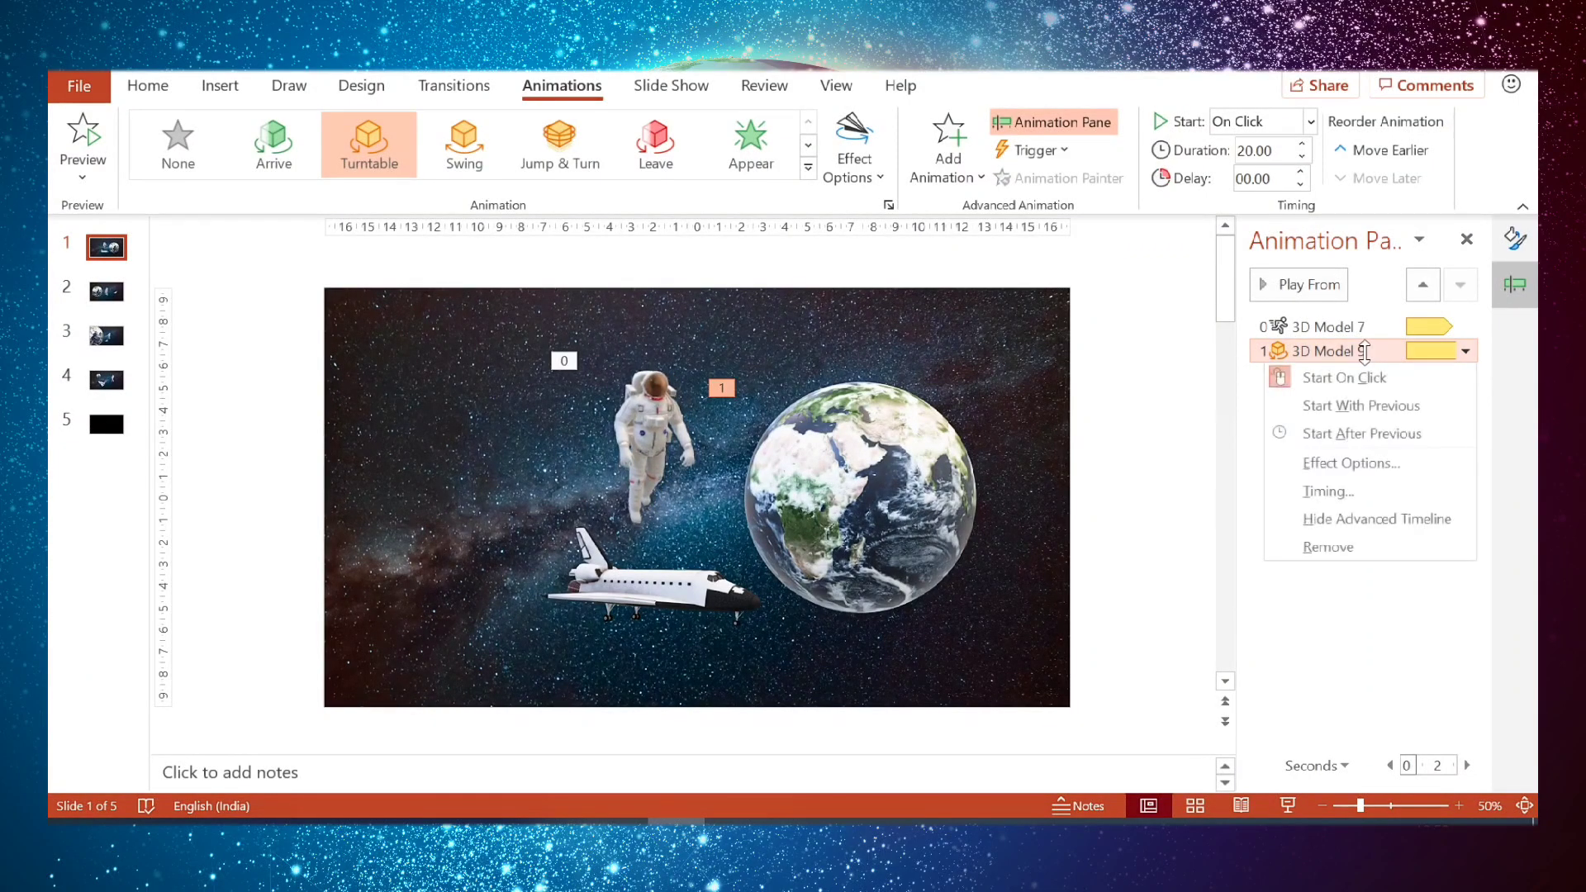
left_click(1314, 633)
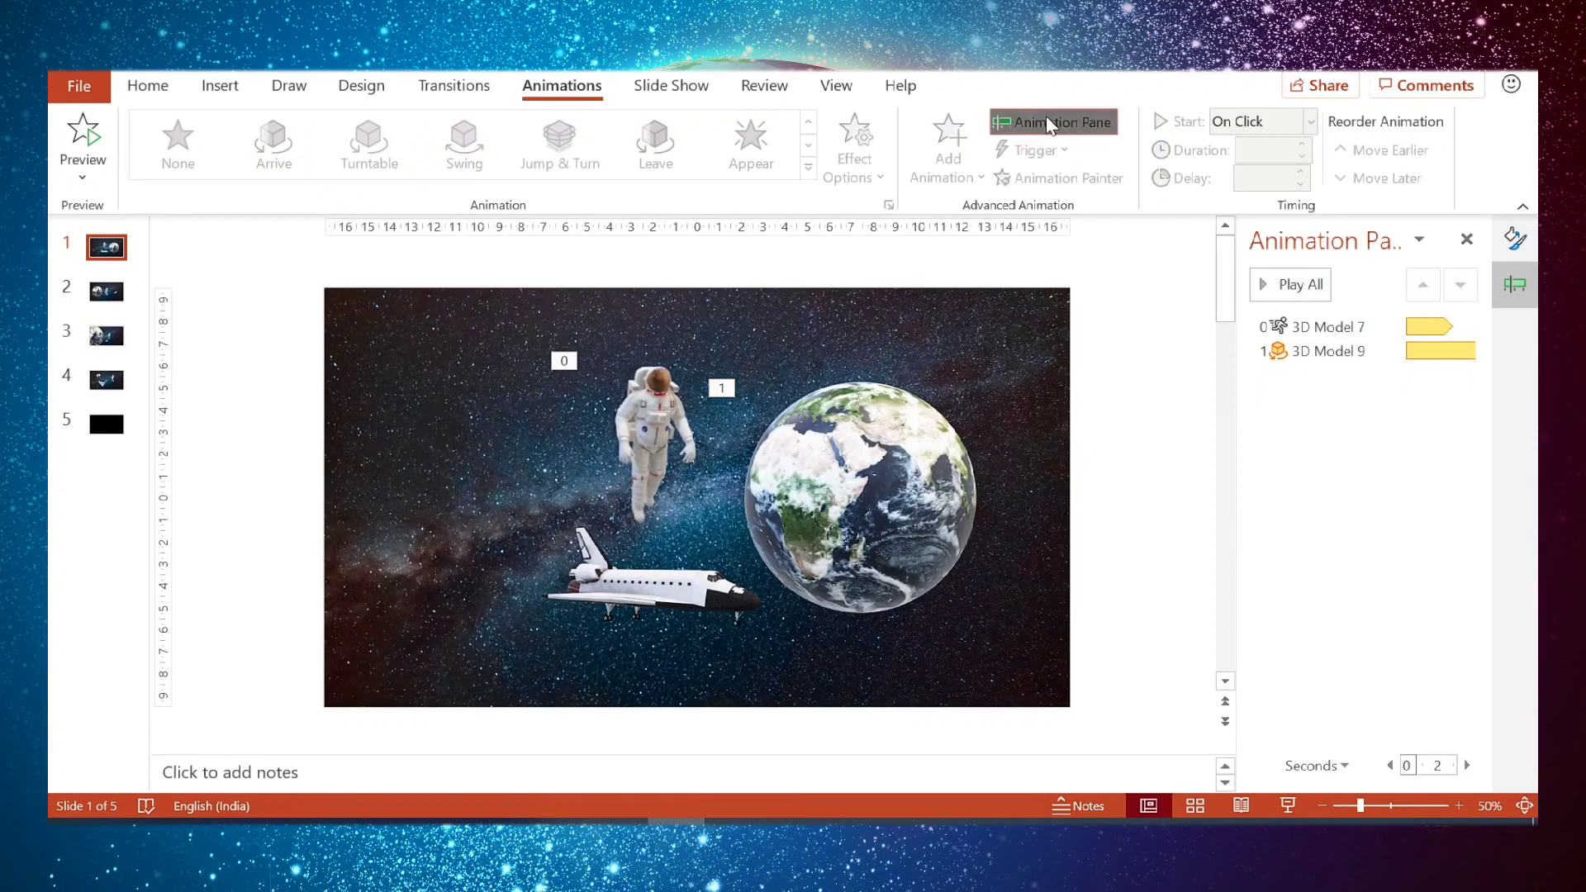
left_click(1330, 351)
right_click(1330, 353)
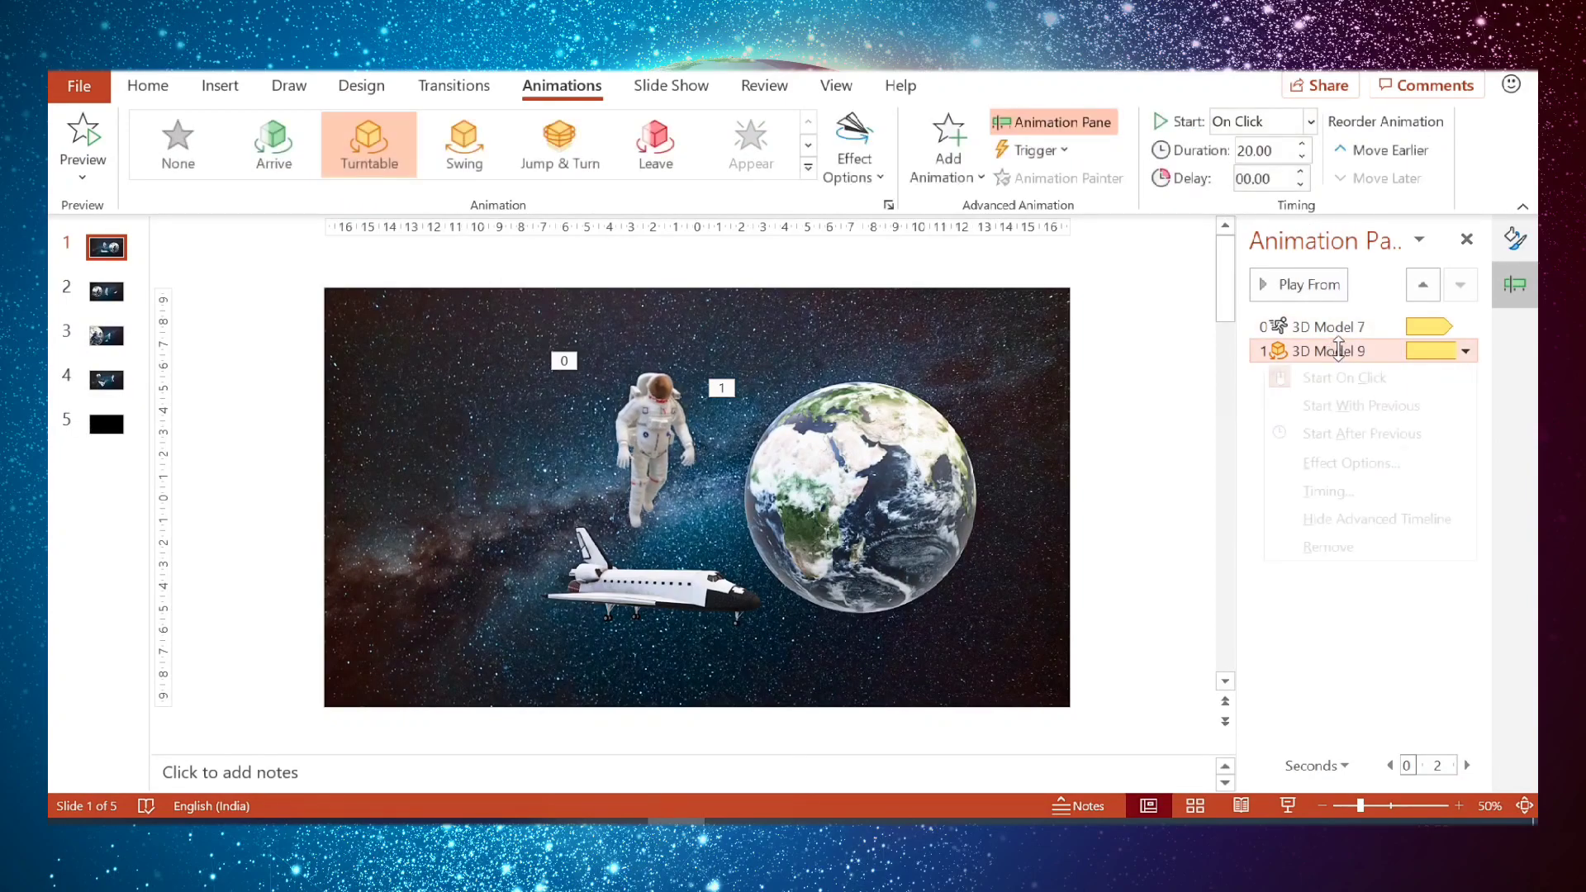
In the Turntable Effect Options timing, set Repeat to Until End of Slide
left_click(1350, 463)
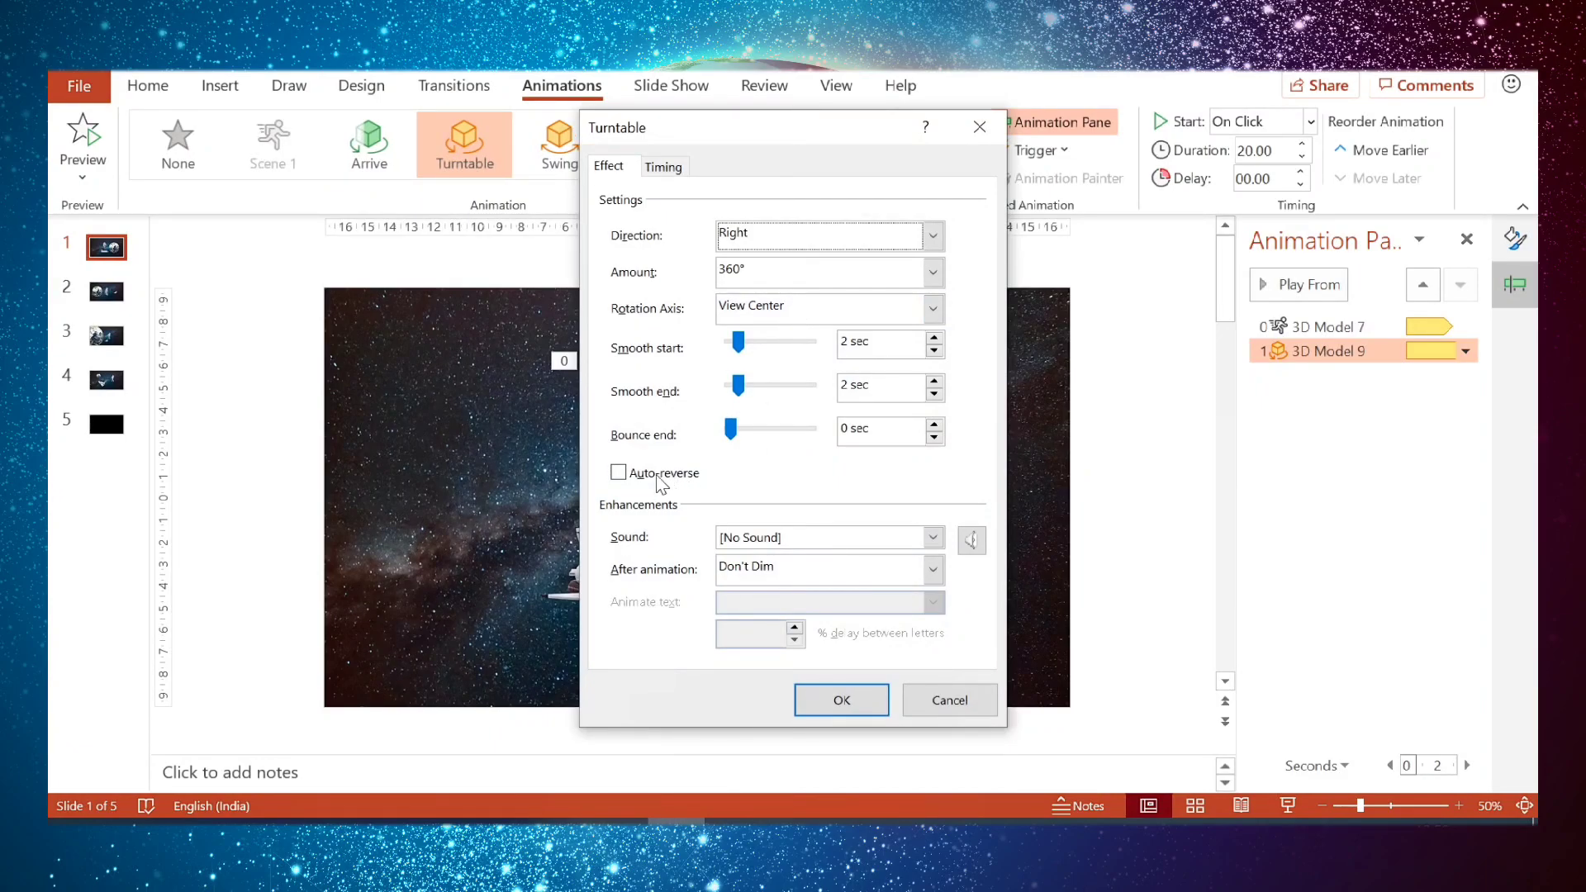
left_click(663, 167)
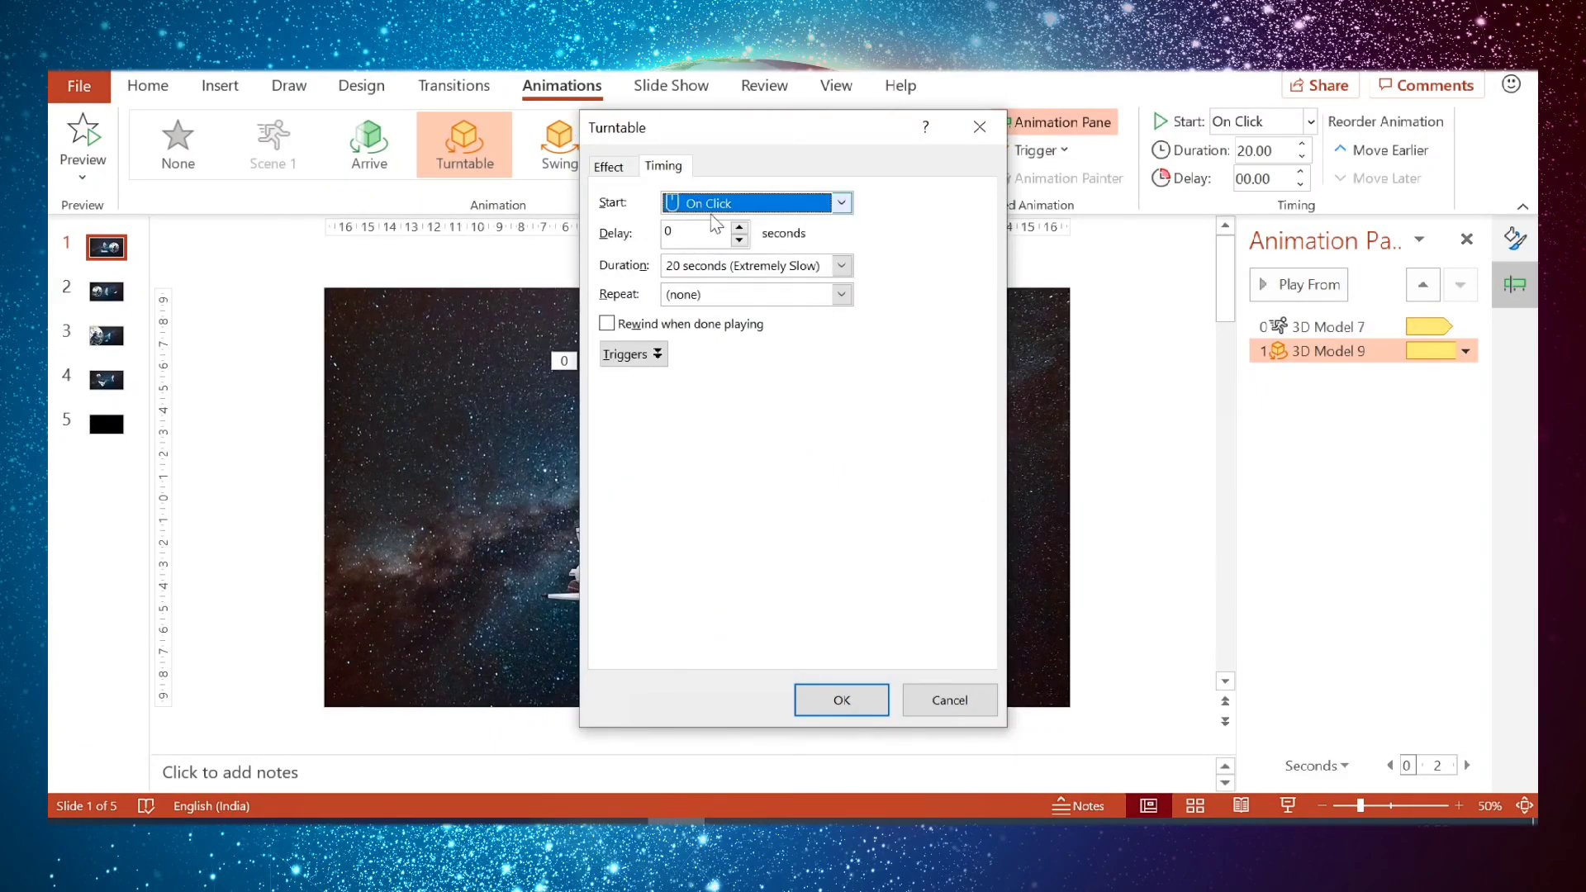
left_click(841, 294)
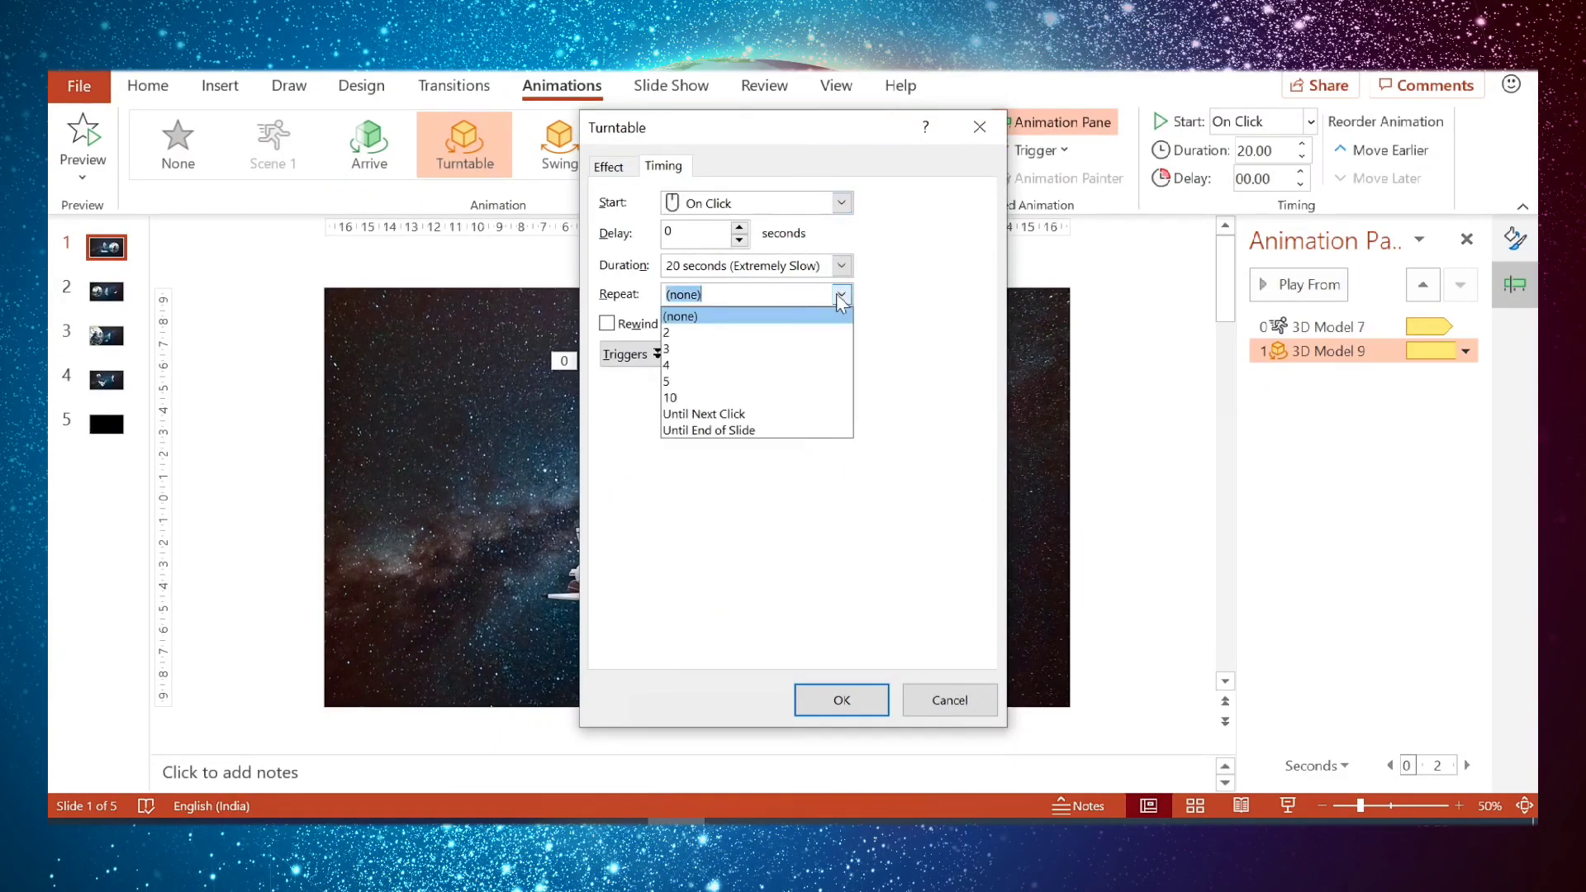
left_click(748, 431)
left_click(842, 700)
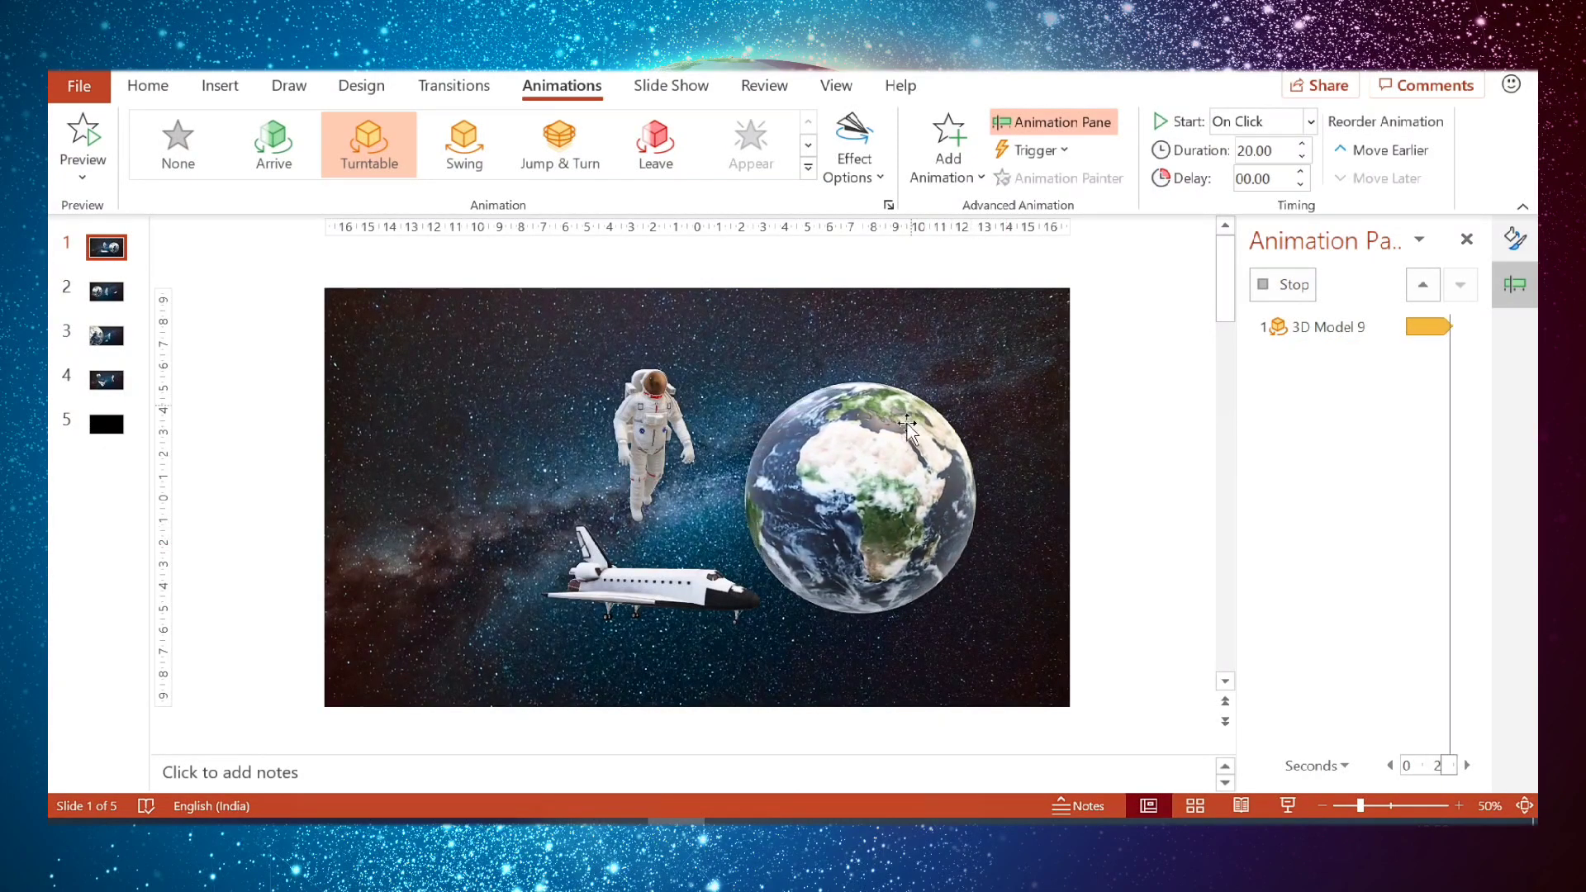
Set slide 1's Earth Turntable animation (3D Model 9) to start With Previous
left_click(1311, 123)
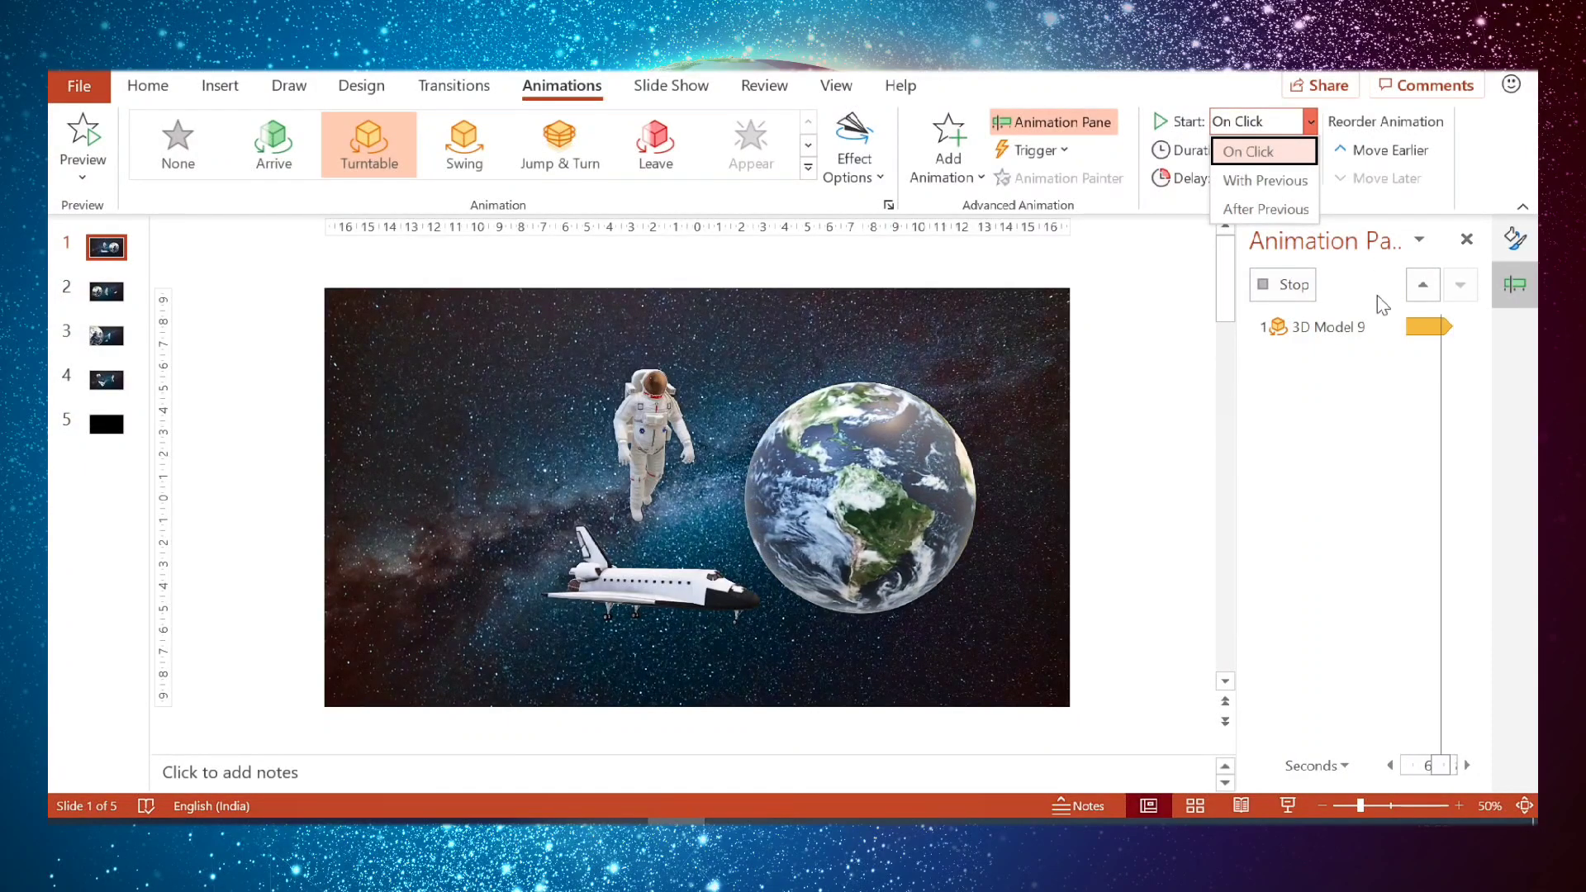
left_click(1335, 326)
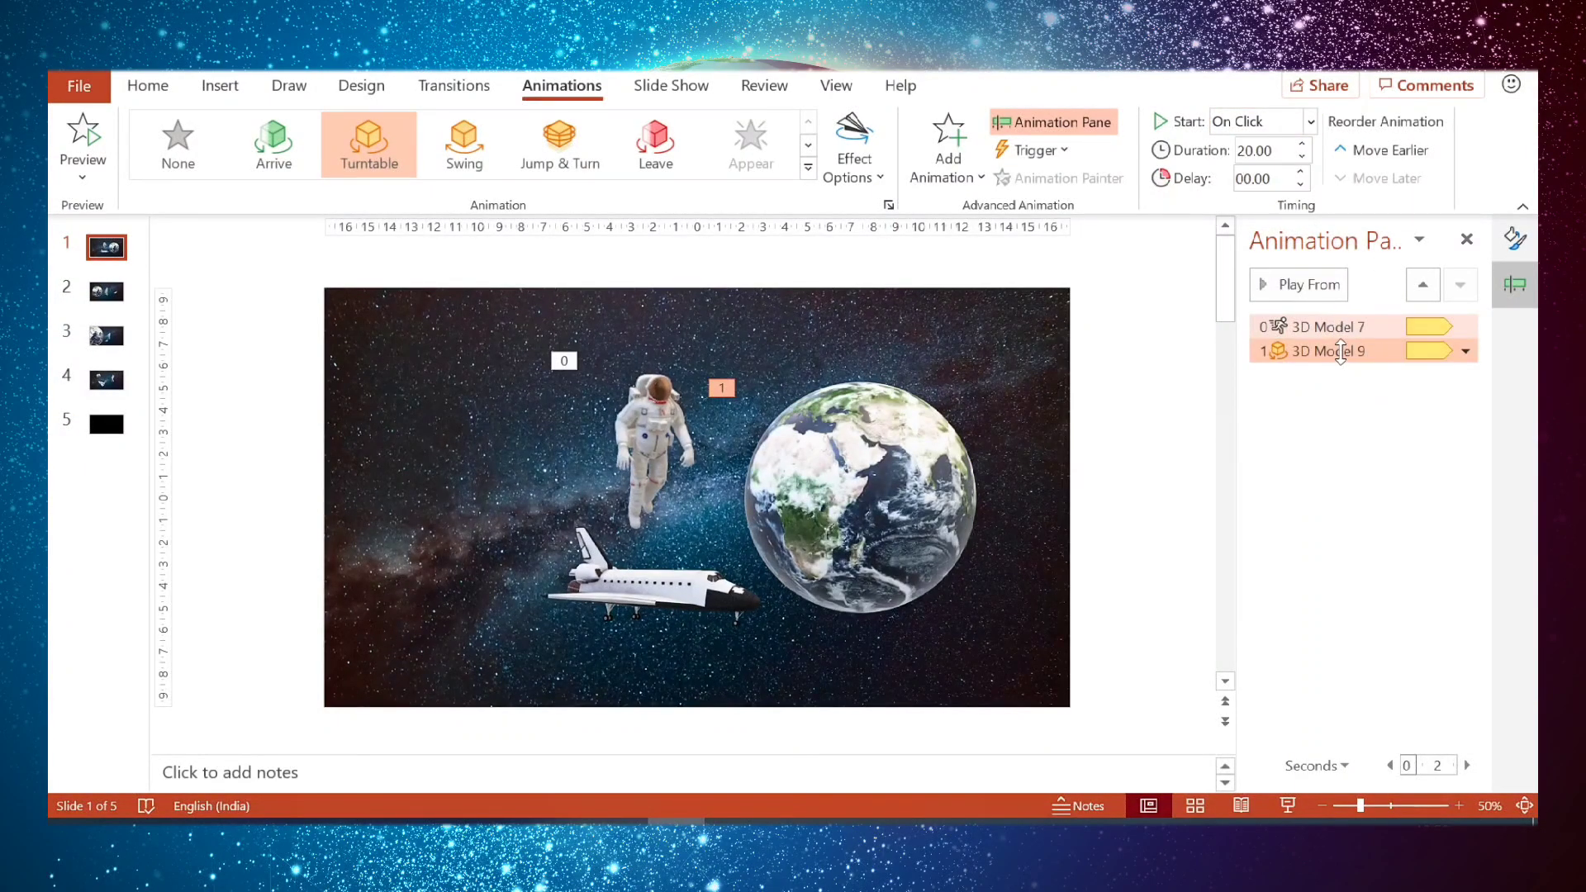
left_click(1343, 356)
left_click(1311, 122)
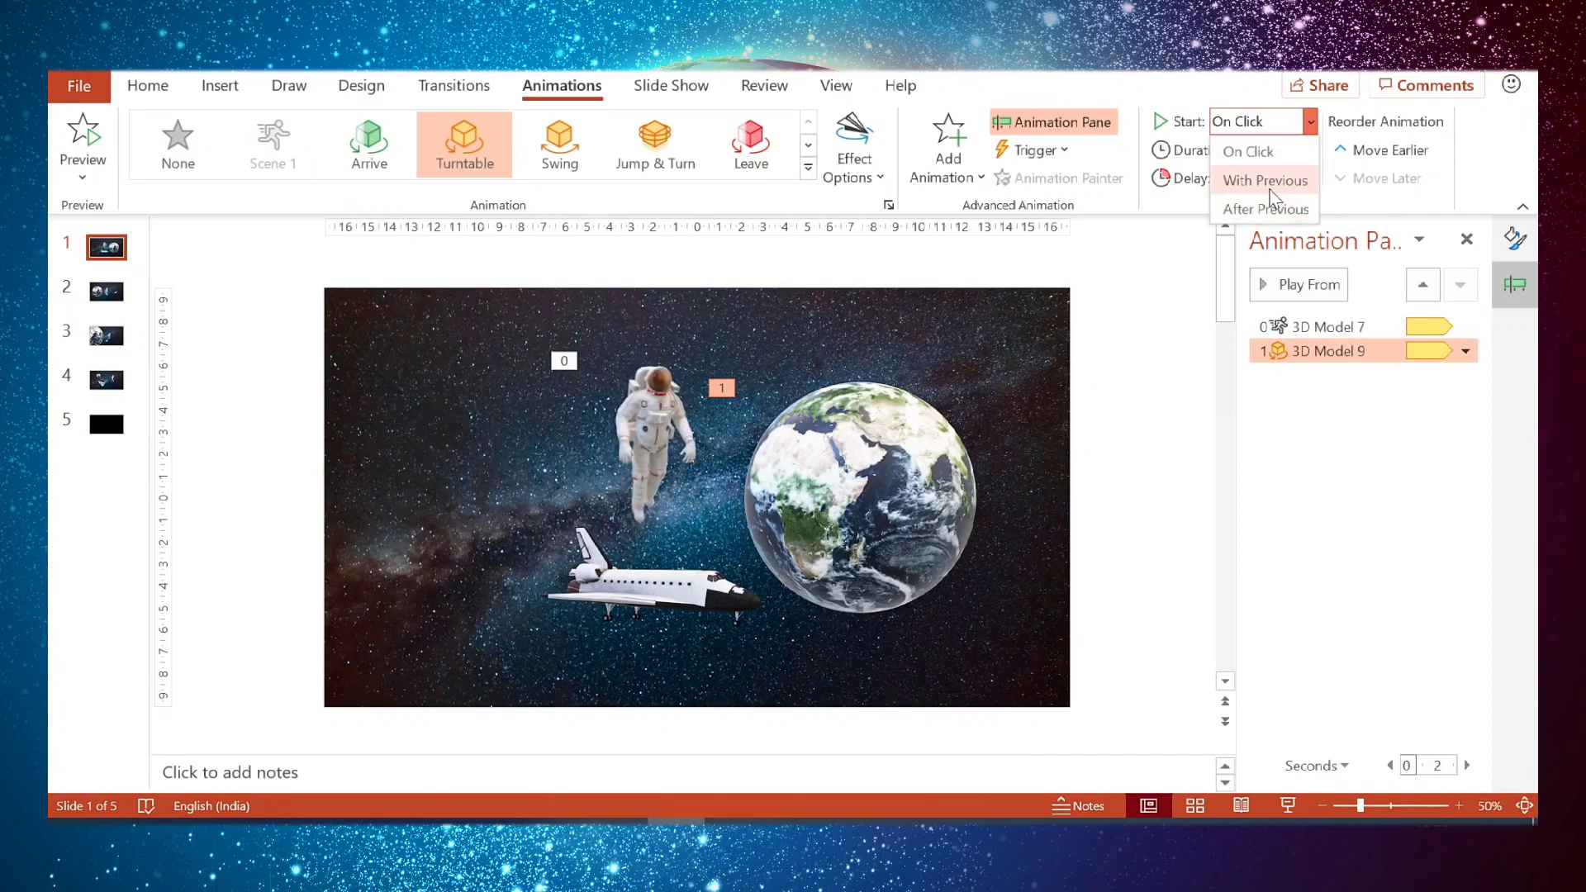
left_click(1264, 180)
left_click(1314, 388)
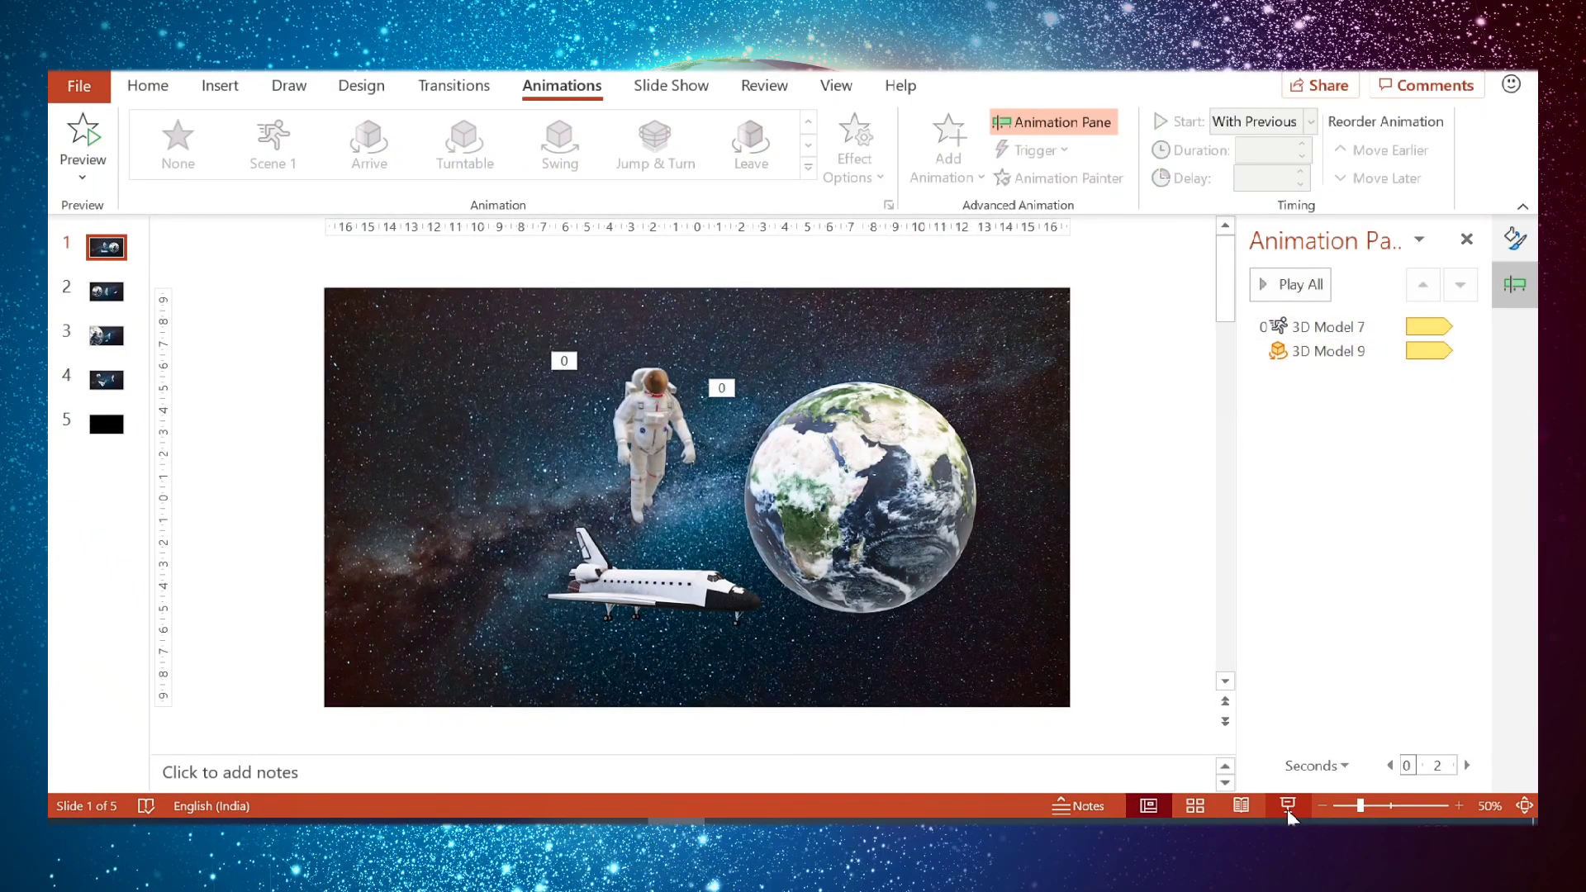
Give slide 2's Earth a Turntable spin starting With Previous
left_click(106, 306)
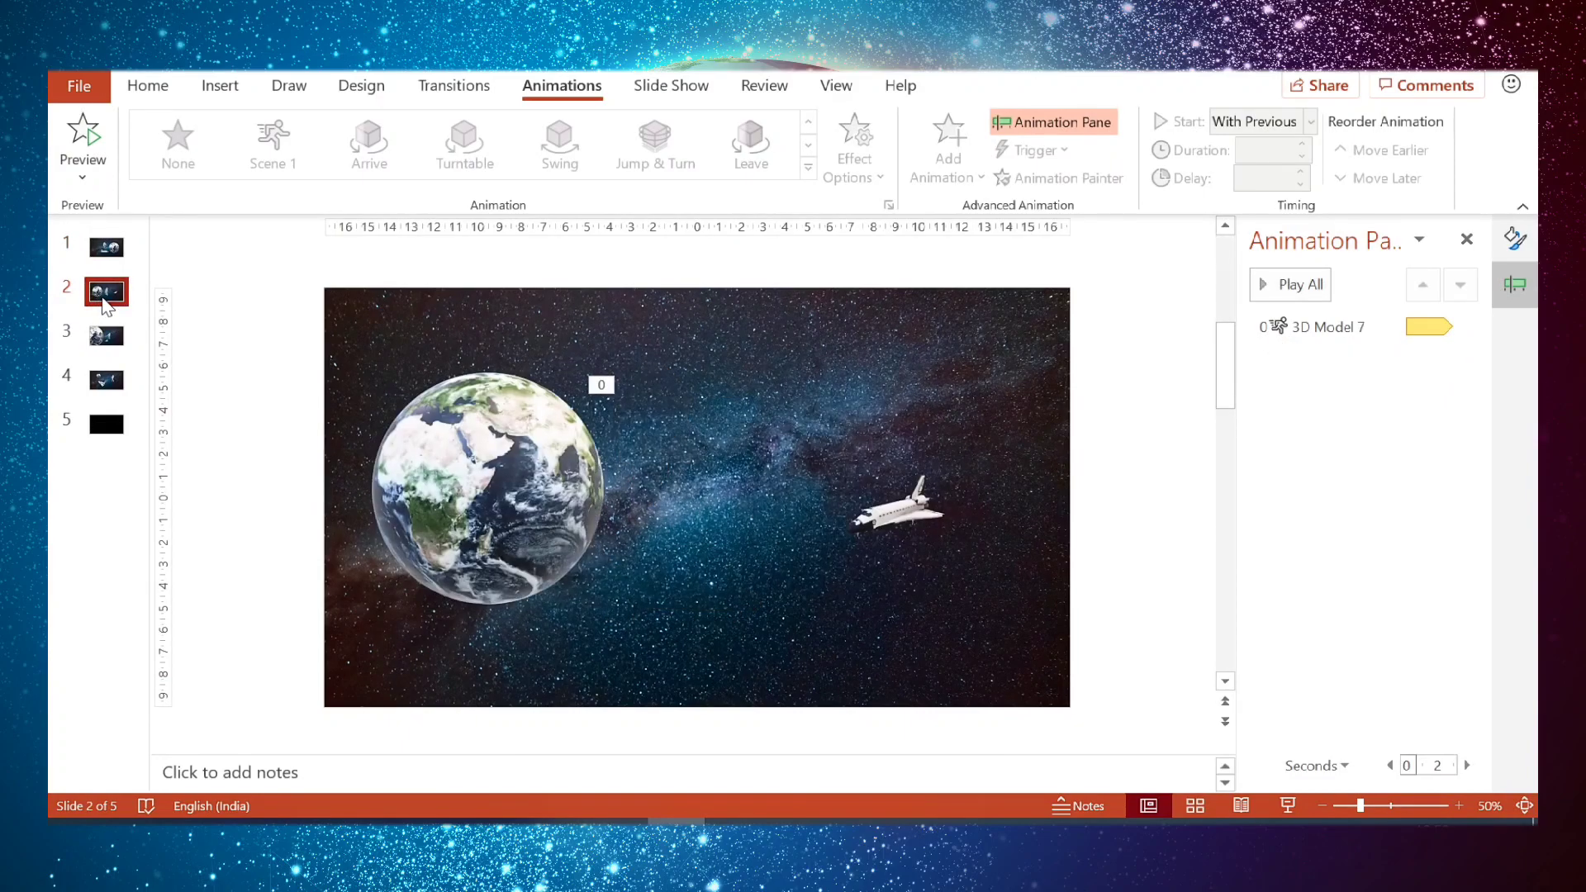
left_click(479, 485)
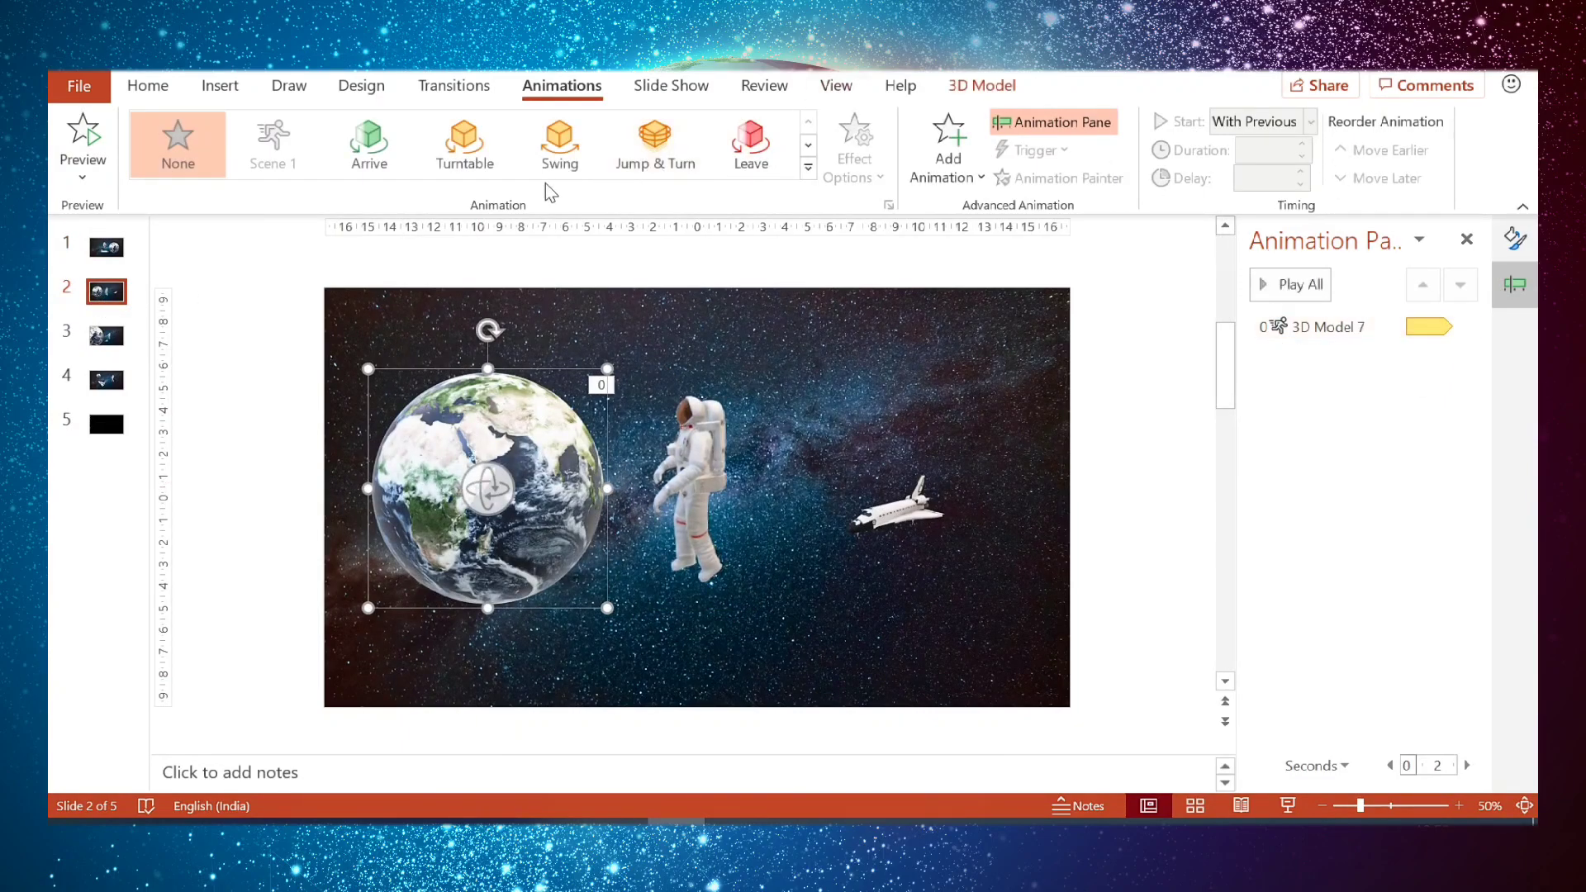
left_click(464, 157)
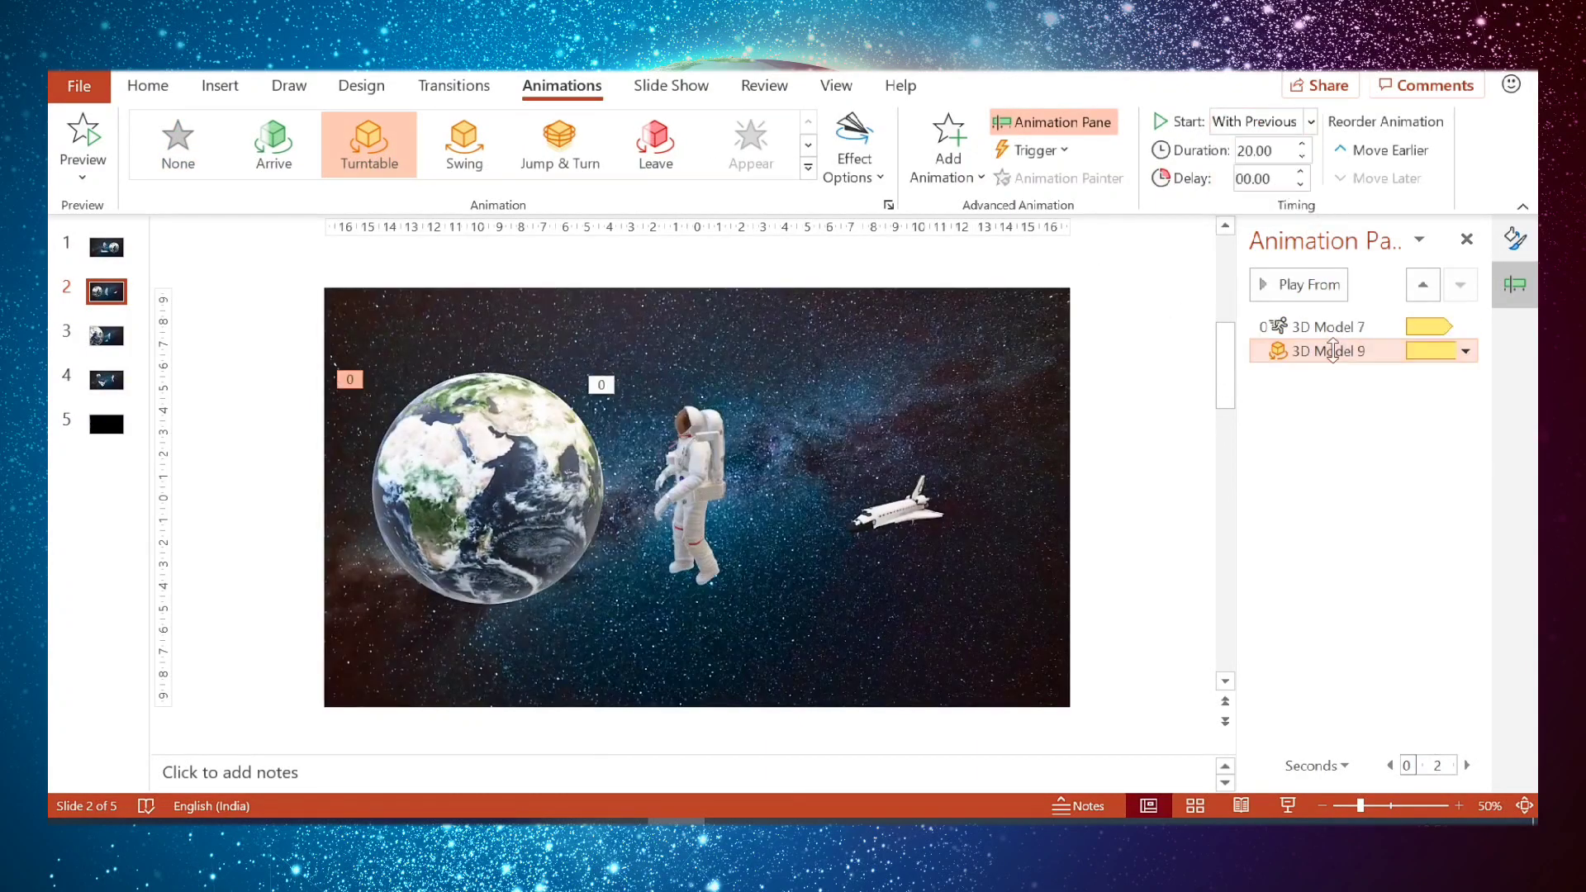
double_click(1322, 354)
key("Escape")
Make the Earth spins on slides 3 and 4 start With Previous and repeat, then select slides 1–4
left_click(103, 341)
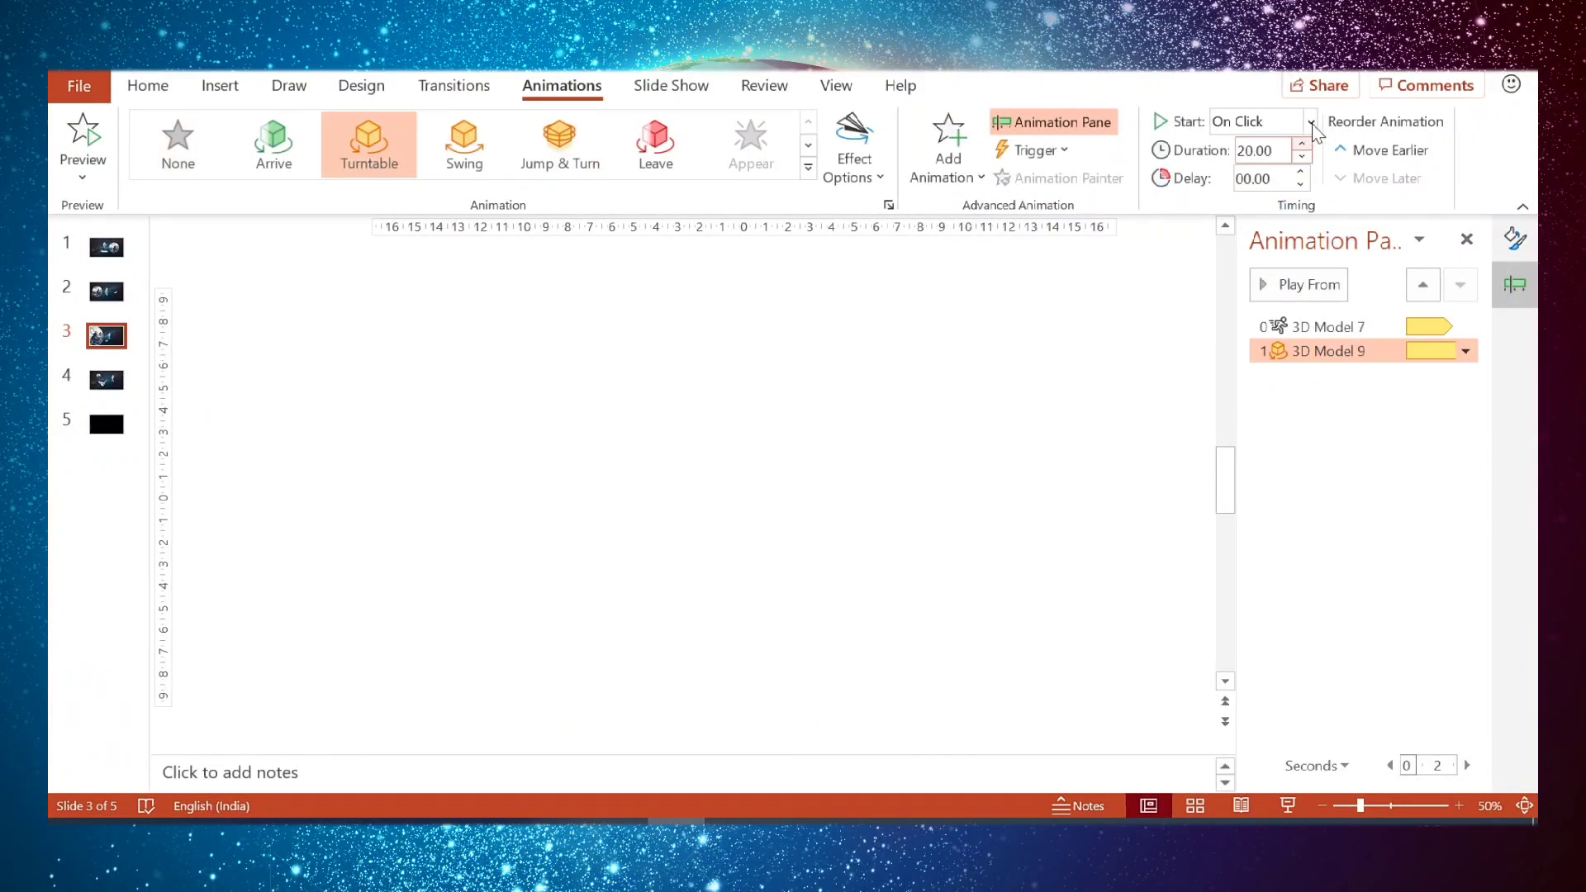
left_click(1466, 350)
left_click(841, 294)
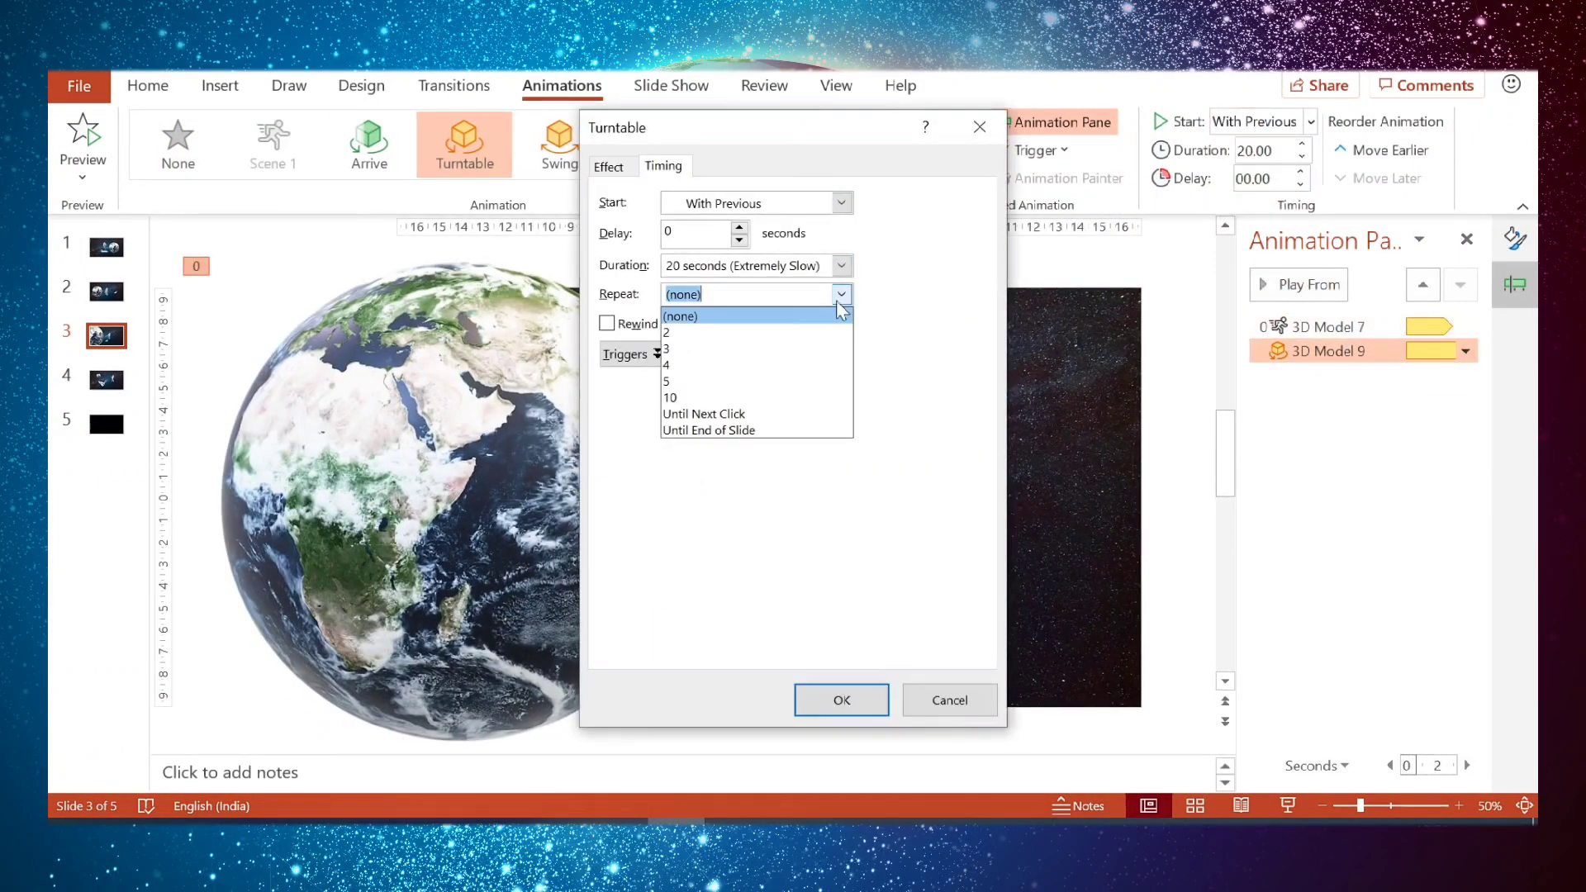
left_click(841, 316)
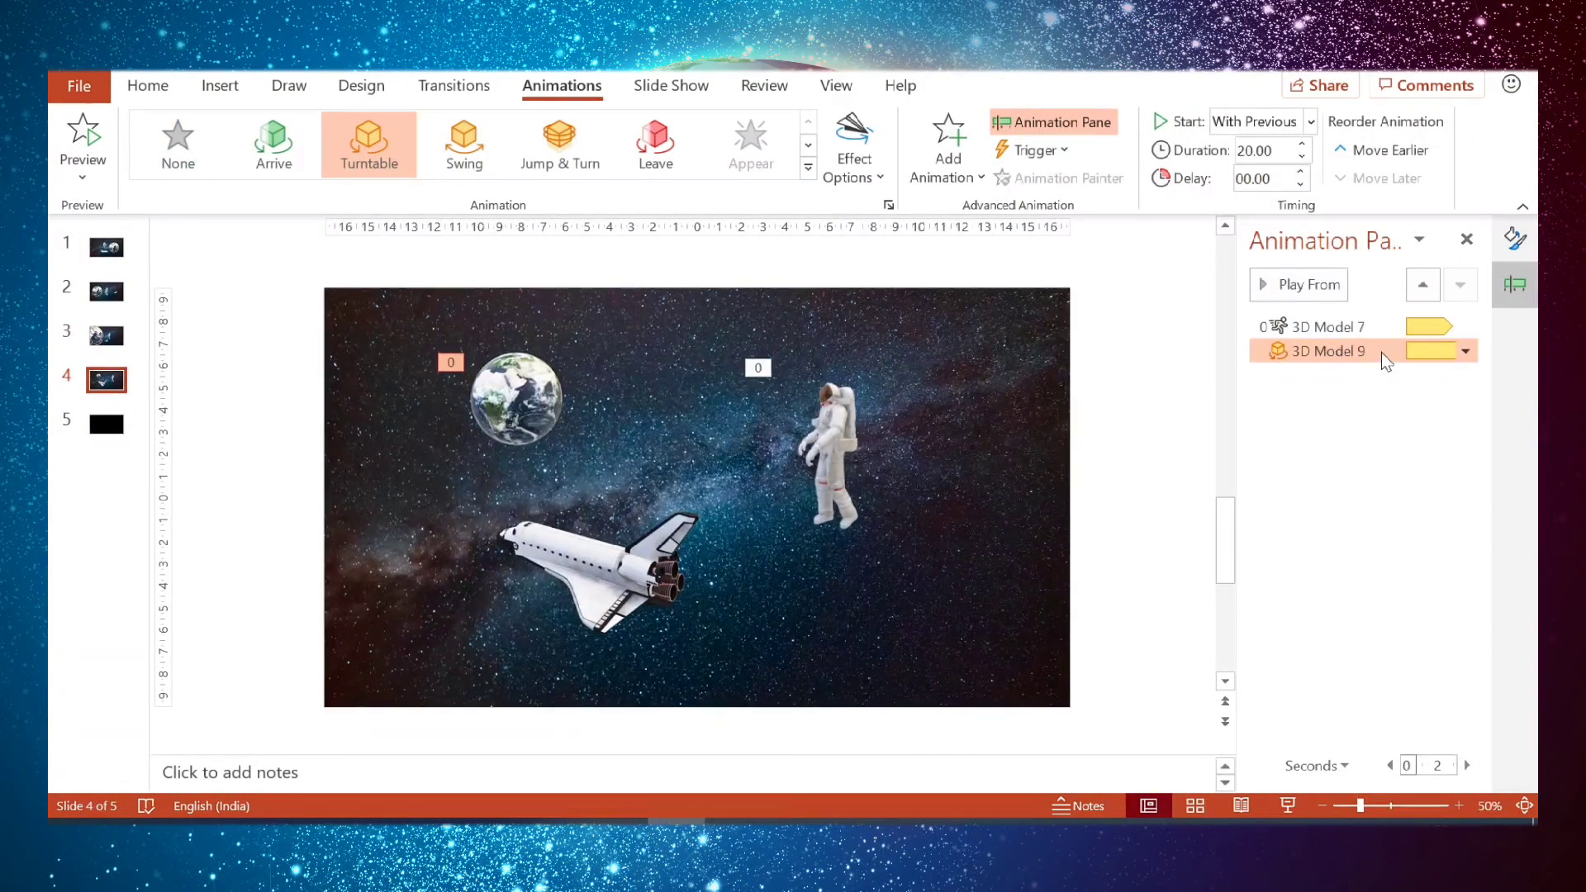
double_click(1388, 354)
left_click(664, 165)
left_click(858, 701)
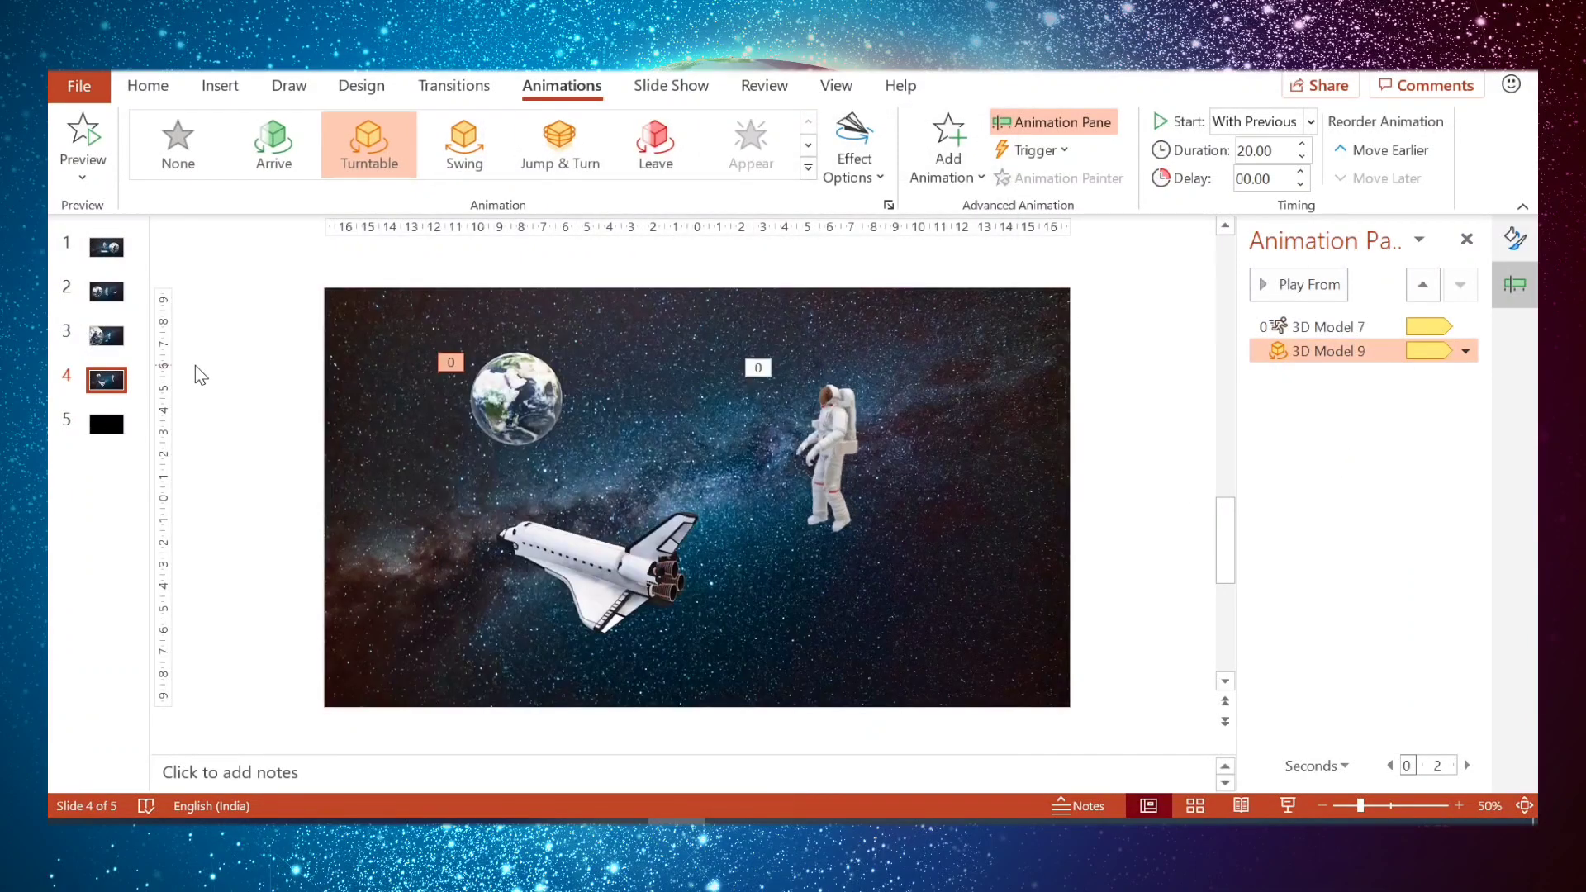
left_click(108, 249)
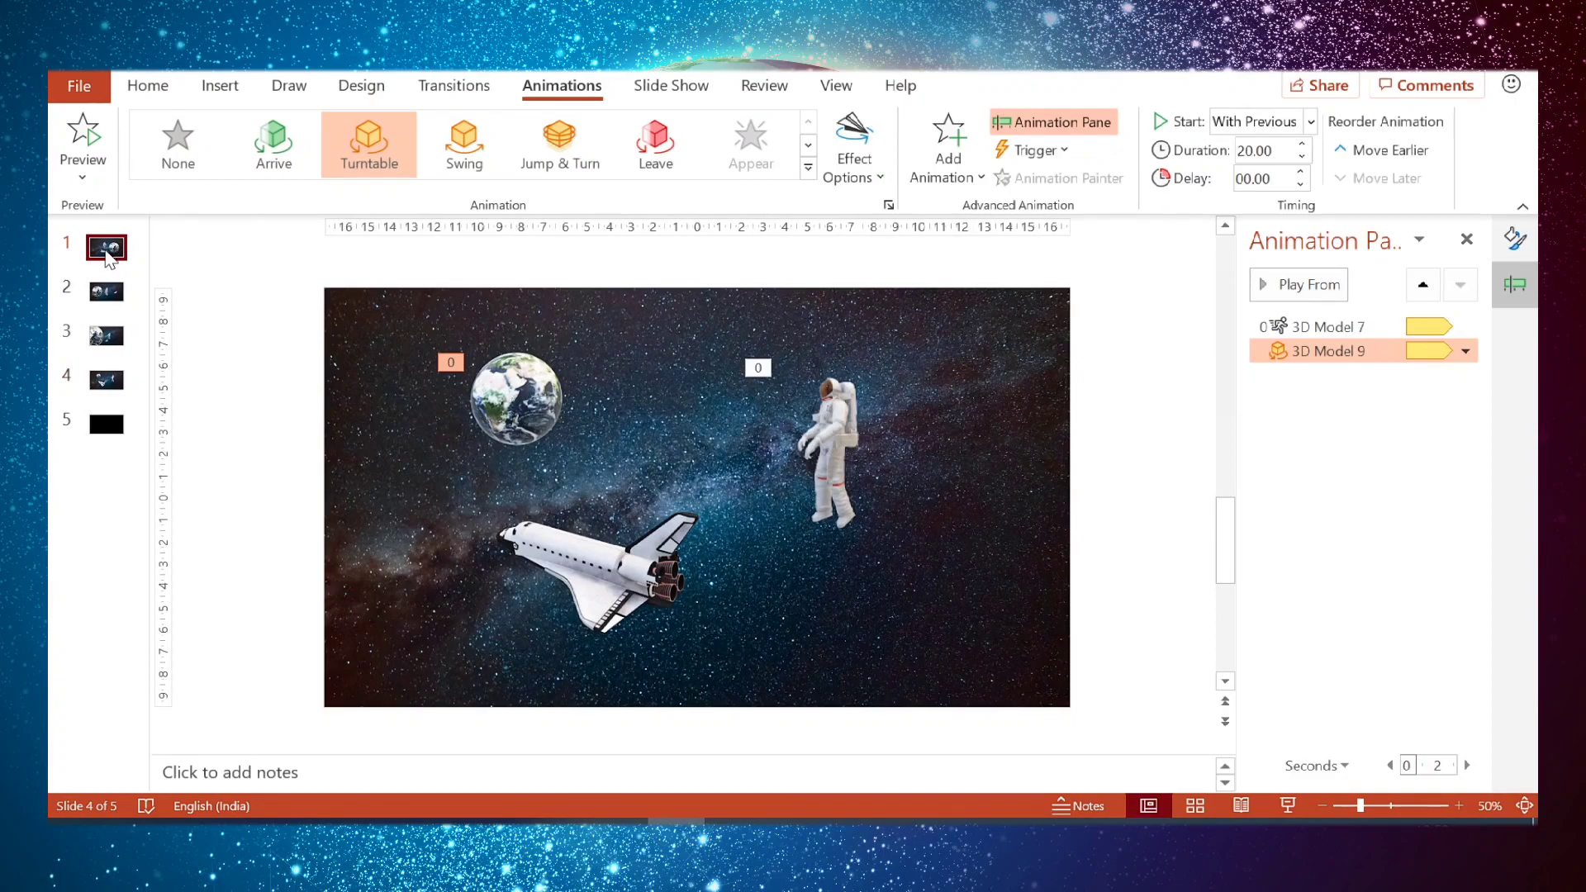
left_click(116, 389, "shift")
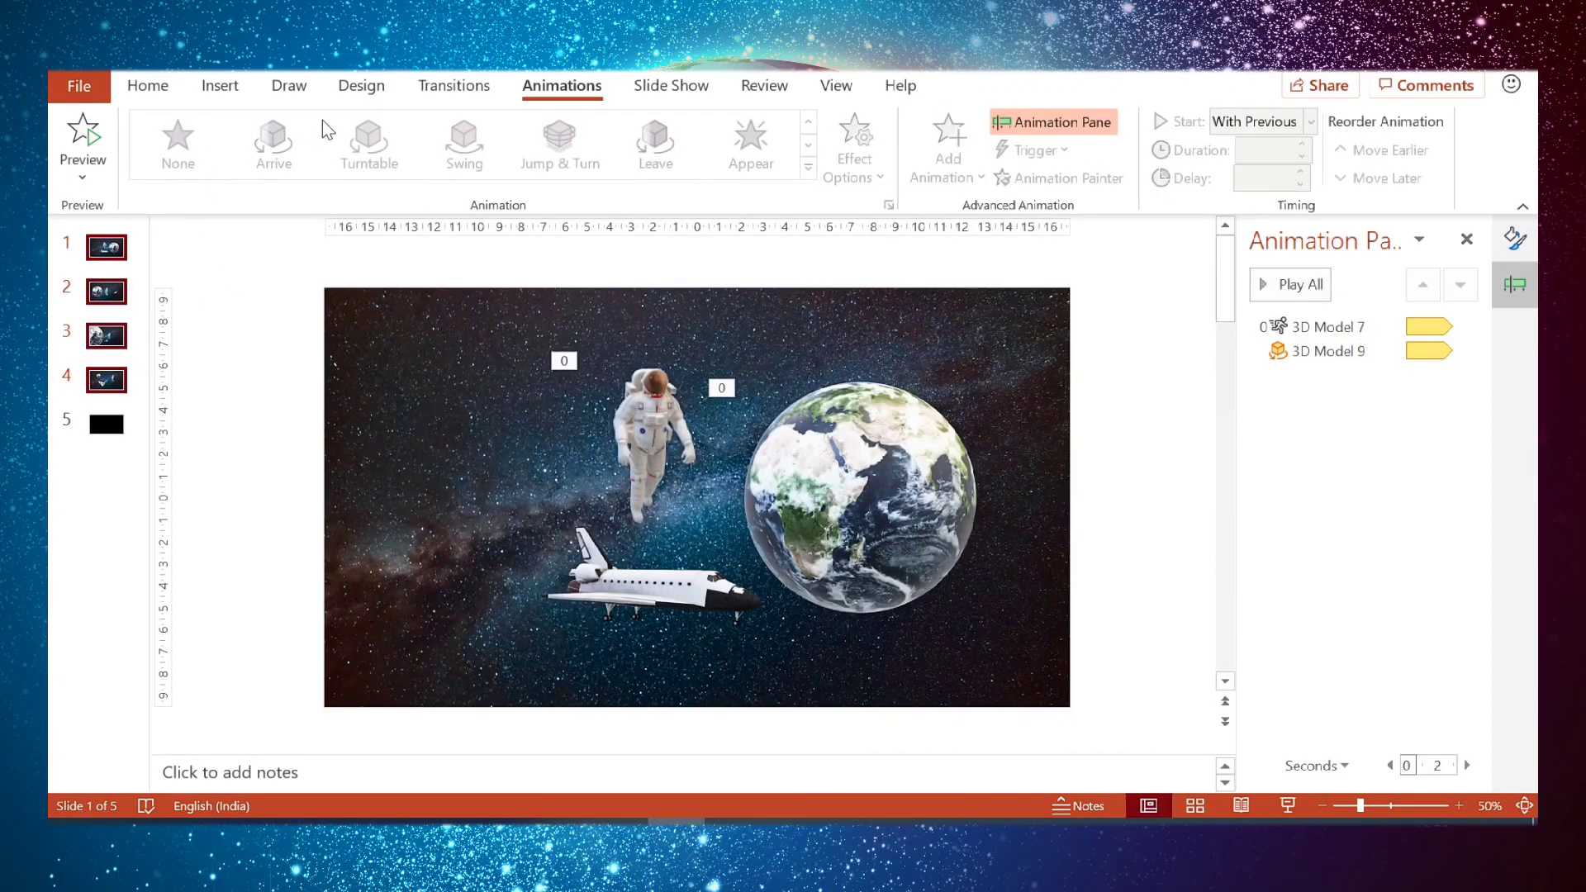
Apply the Morph transition to slides 1–4 and start the slide show
left_click(450, 89)
left_click(276, 156)
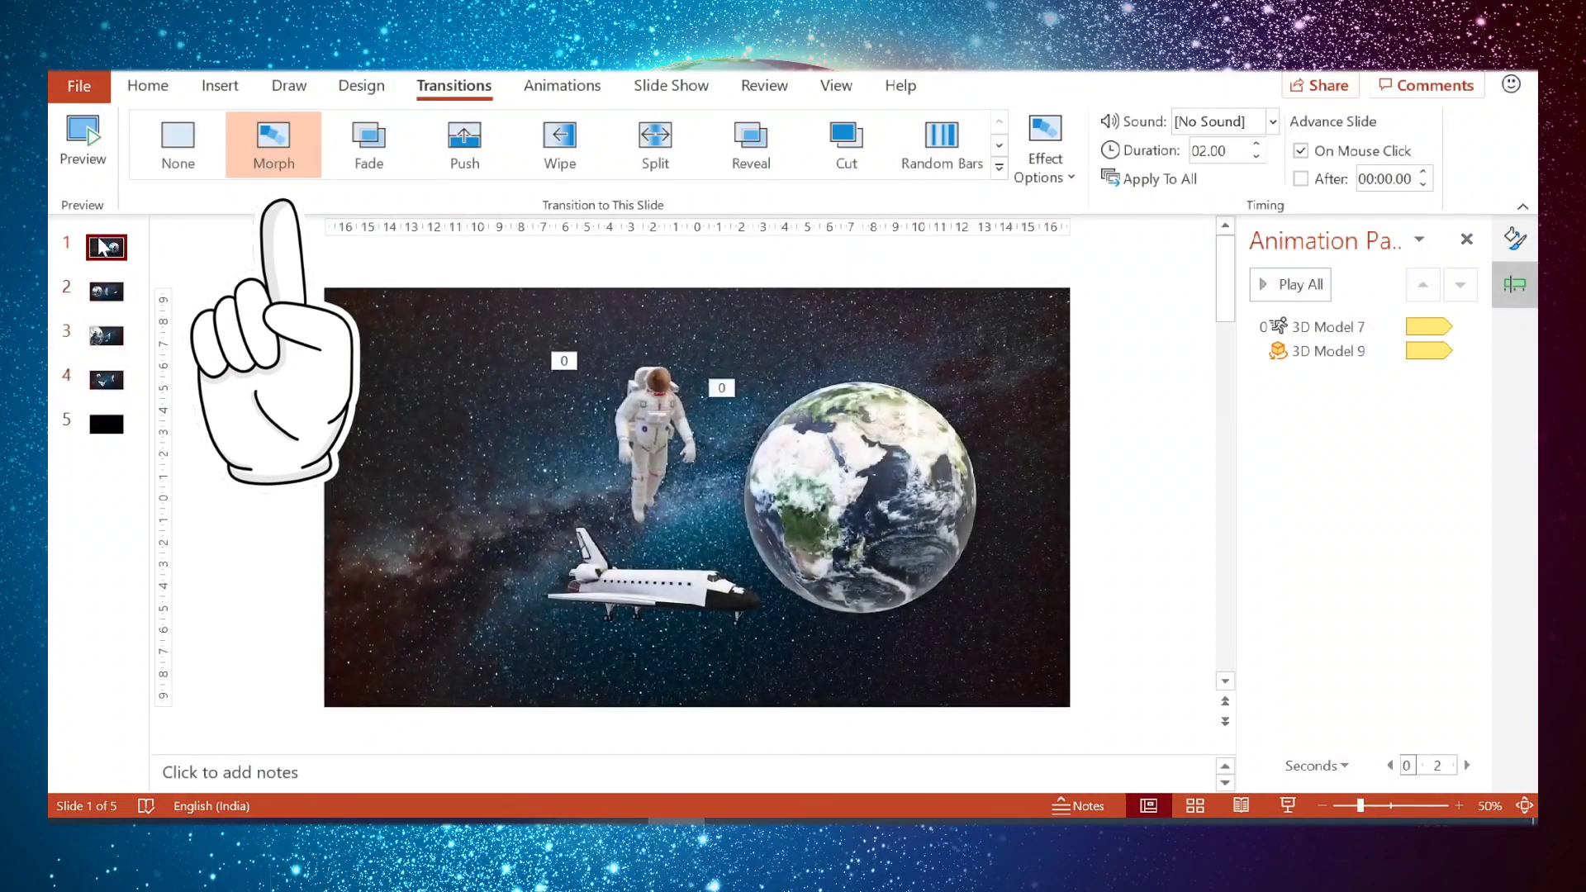
left_click(1288, 806)
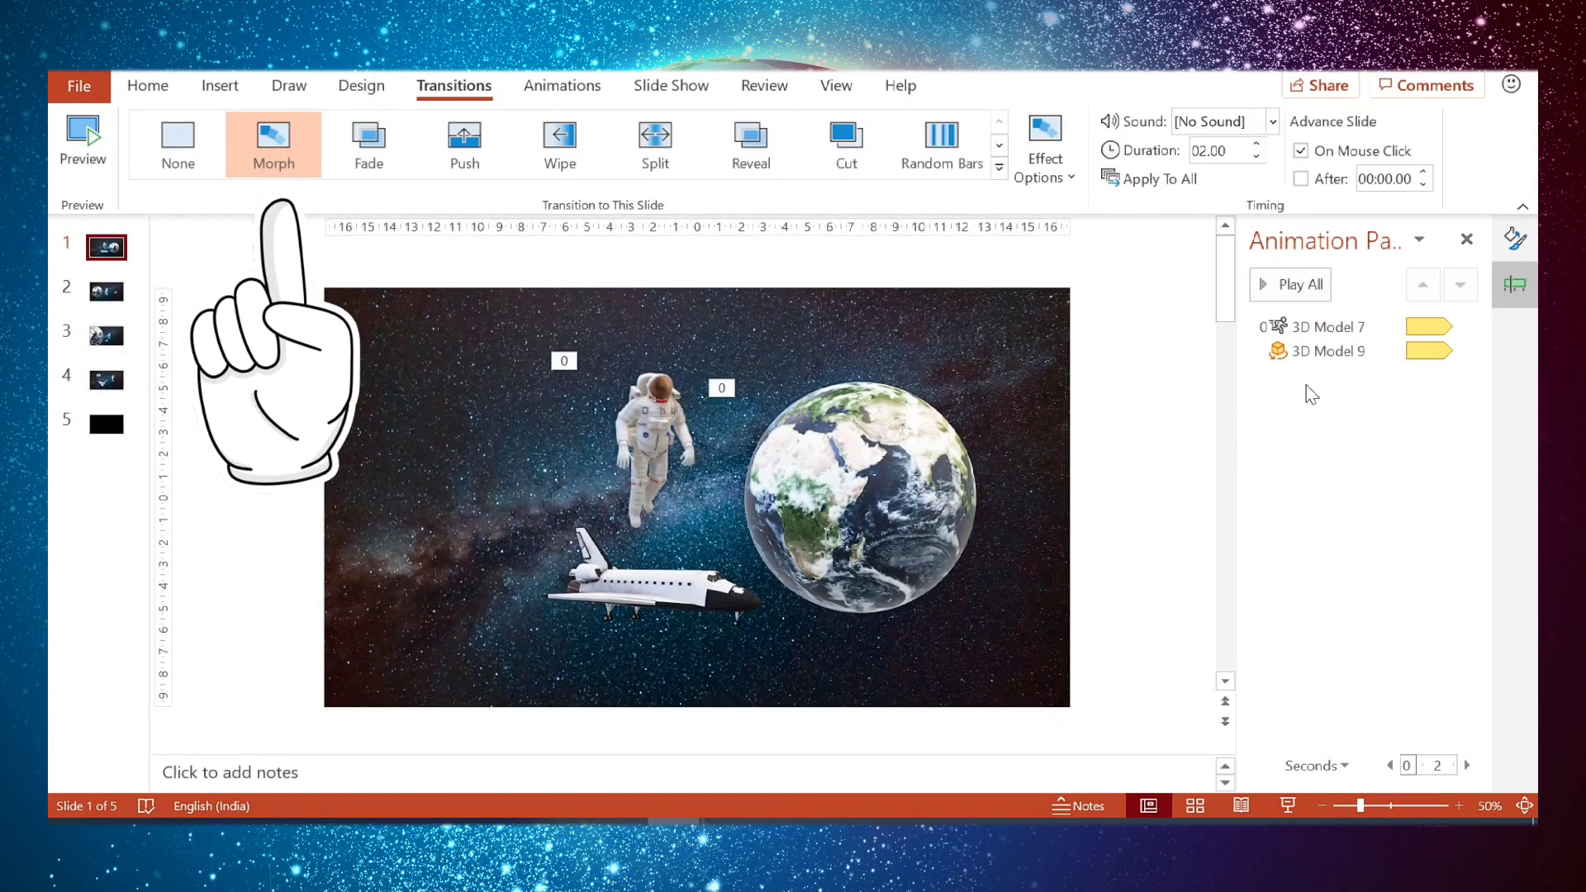